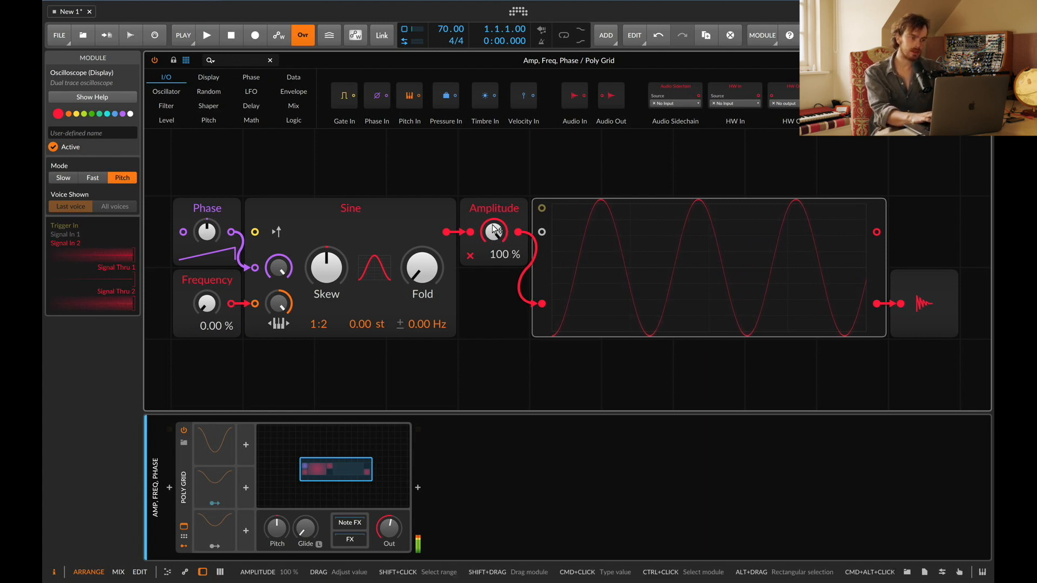
Step: Turn the Amplitude knob down to 0% and back up to 100%
left_click_drag(494, 229, 493, 286)
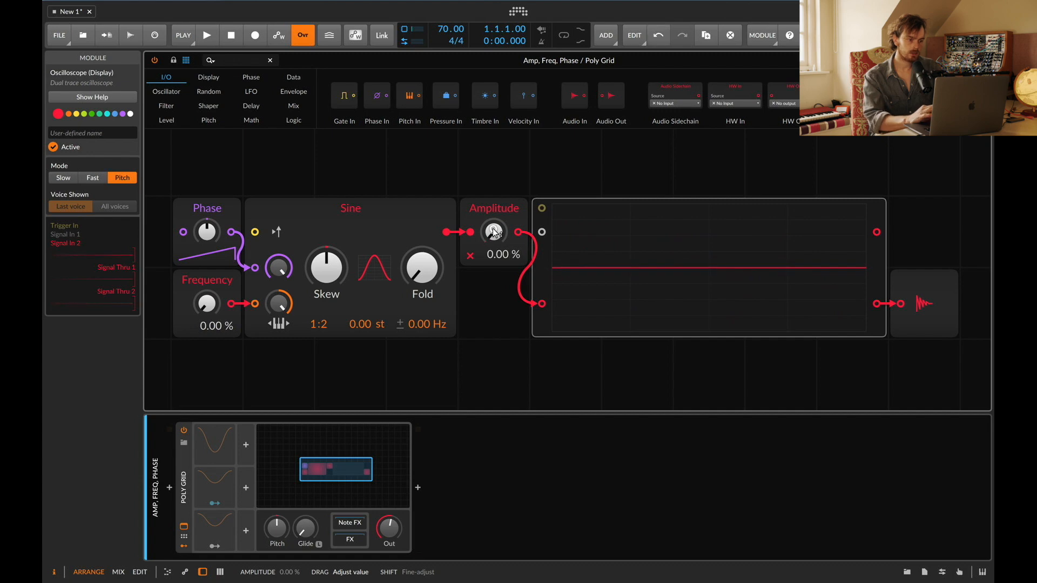
left_click_drag(495, 237, 496, 198)
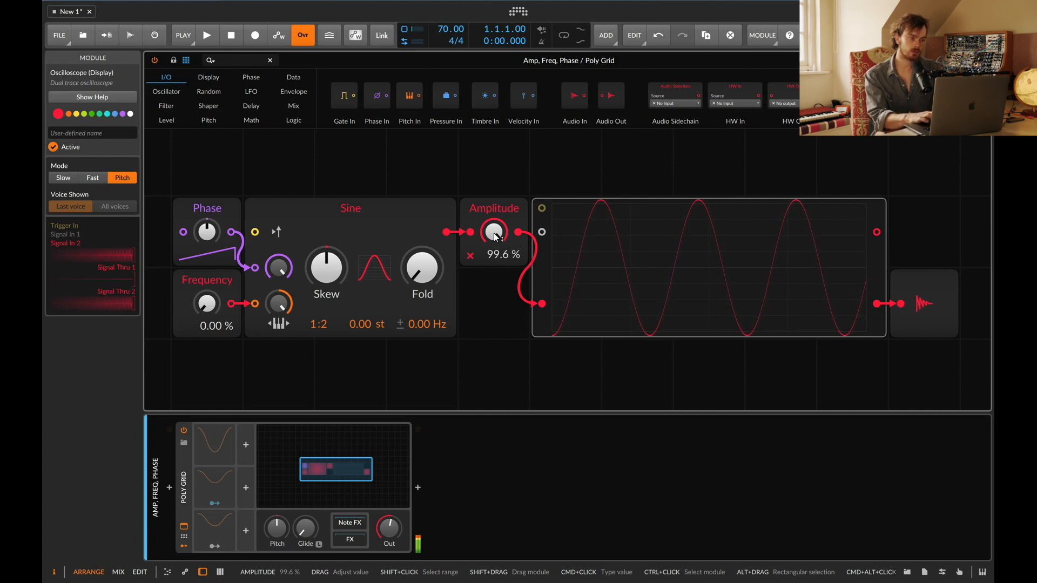
mouse_move(495, 237)
left_mouse_down()
mouse_move(496, 269)
mouse_move(496, 237)
left_mouse_up()
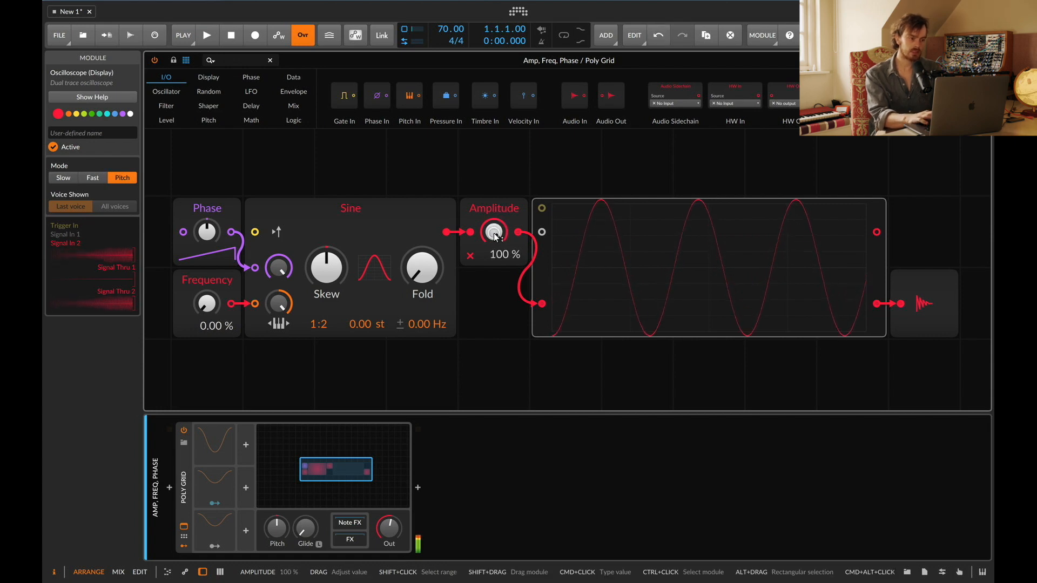
Step: Set the Frequency value to 10%, then to 20%
left_click(206, 308, "super")
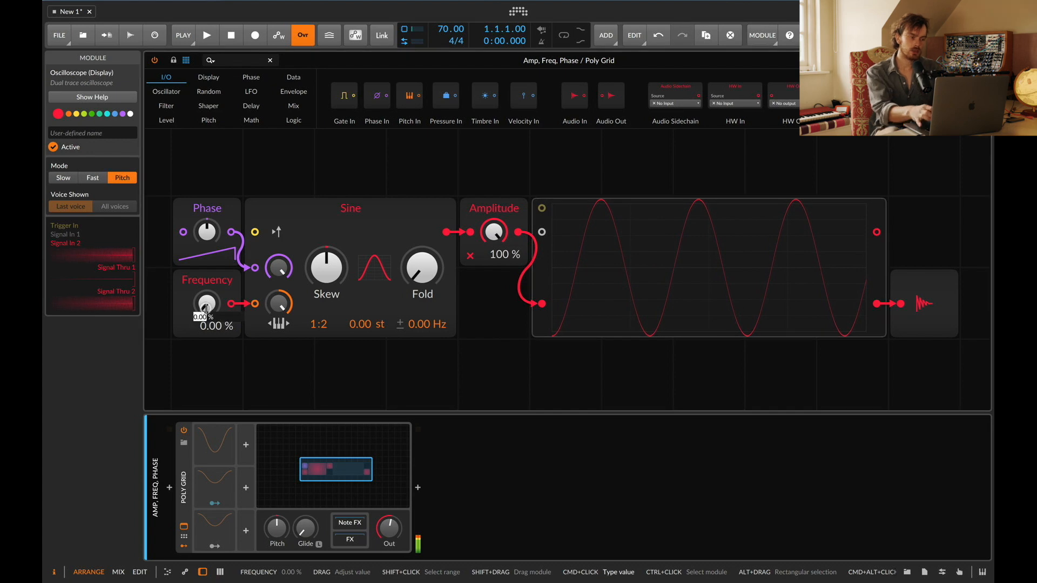
type("10")
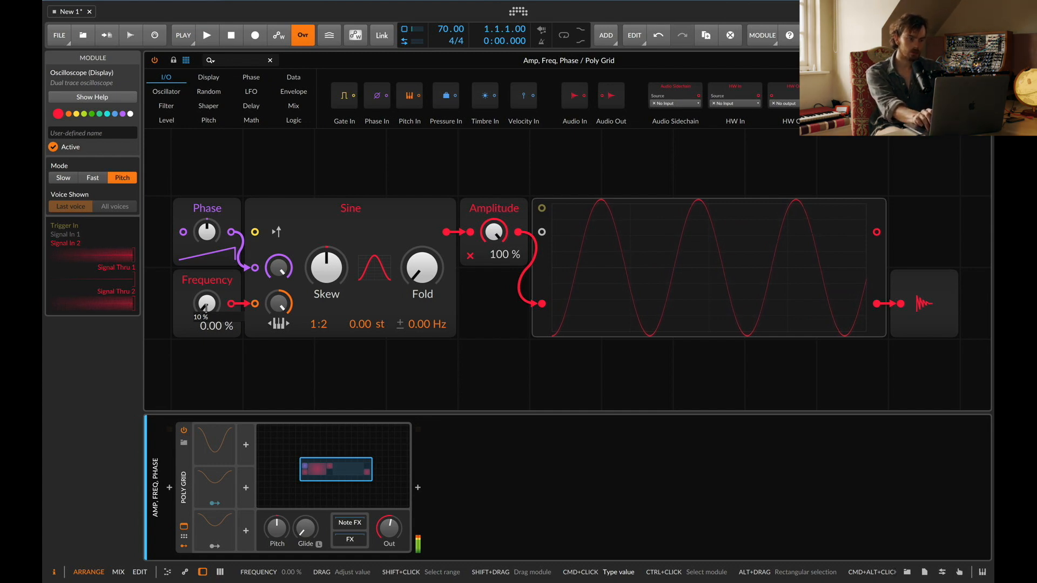
key("Return")
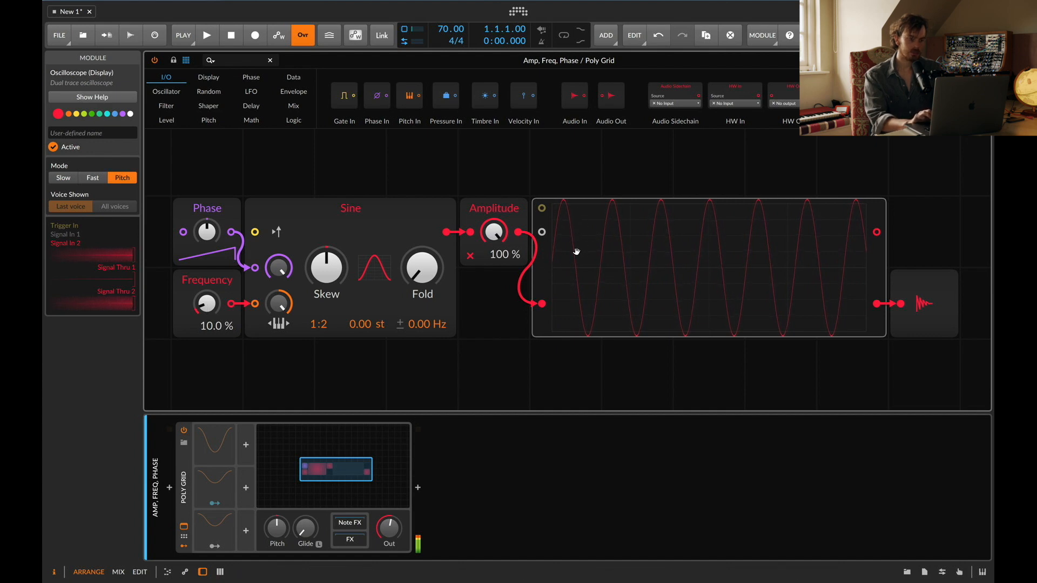
left_click(217, 304, "super")
type("20")
key("Return")
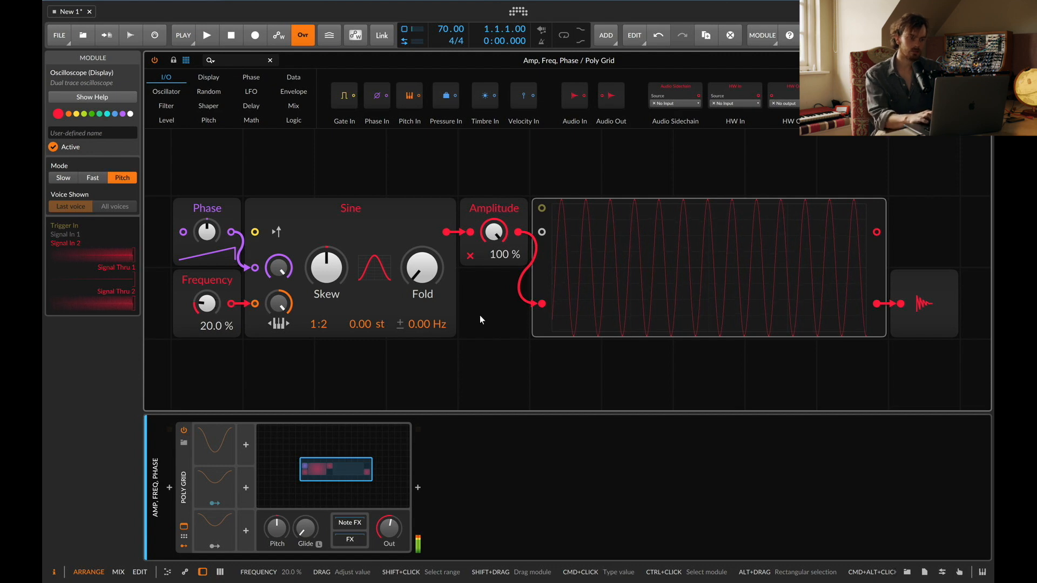
Step: Undo the Frequency change
key("super+z")
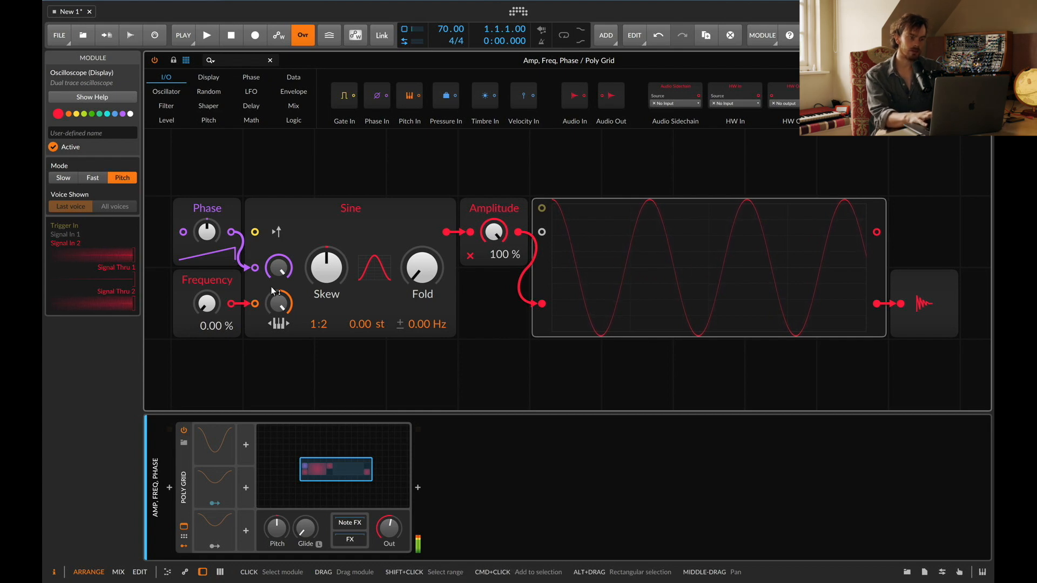
left_click(206, 306, "super")
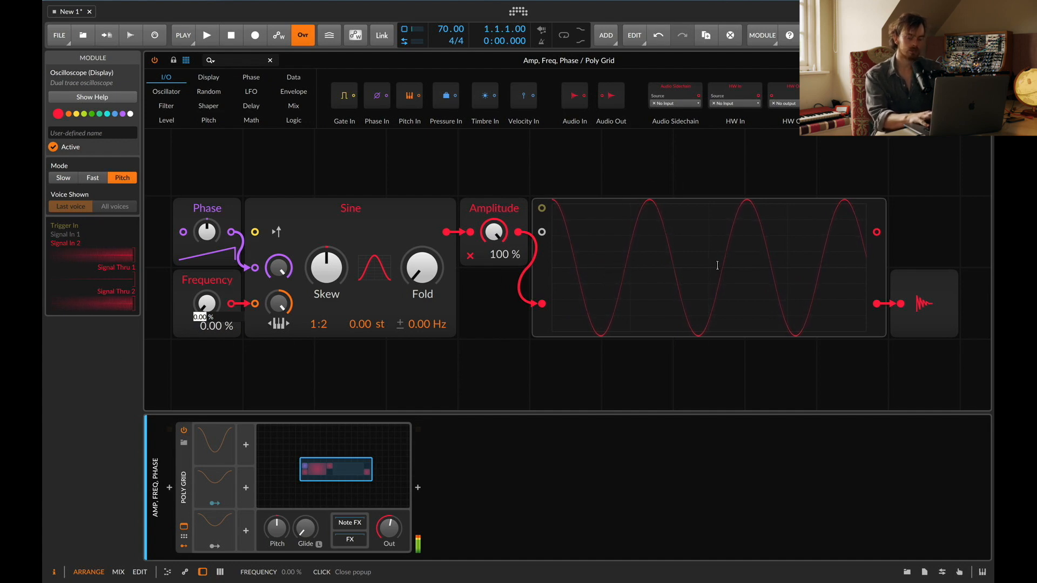
left_click(674, 383)
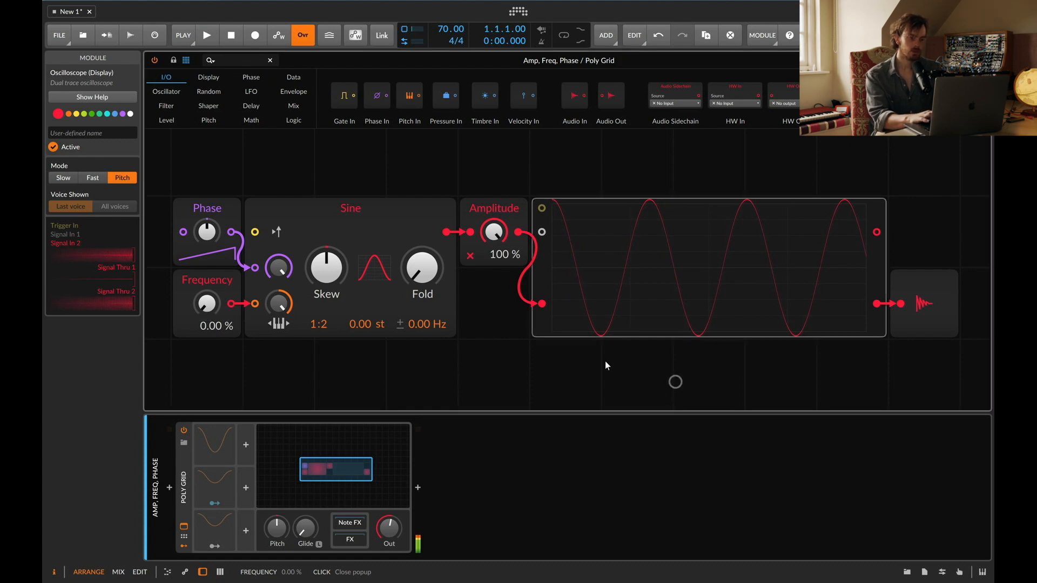
Step: Search the module browser for TR and add a Transport Playing module wired to the Sine's retrigger input
left_click(239, 60)
key("super+a")
type("TR")
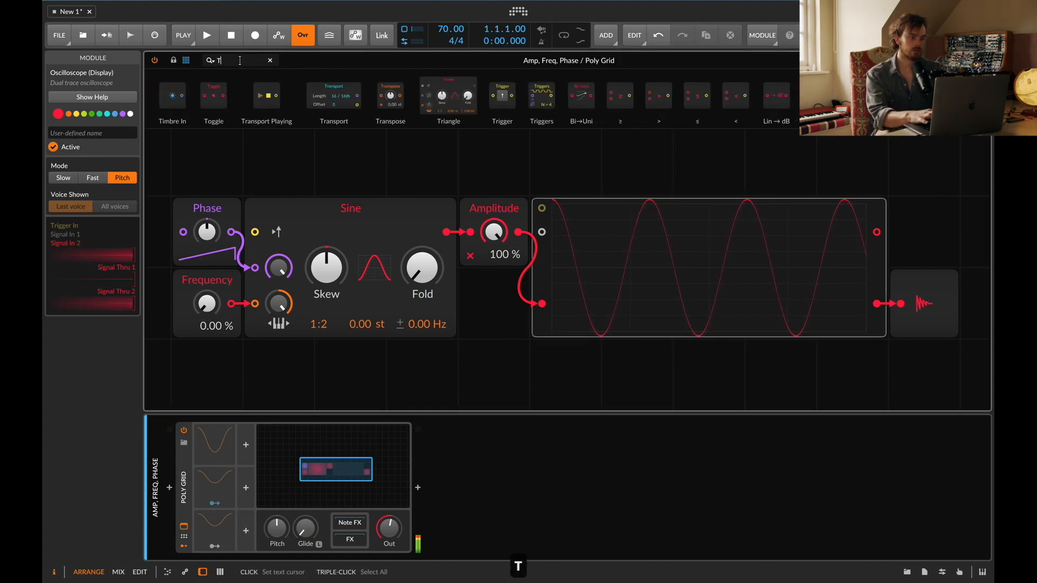
left_click_drag(197, 133, 255, 232)
Step: Start transport playback
key("space")
key("space")
key("space")
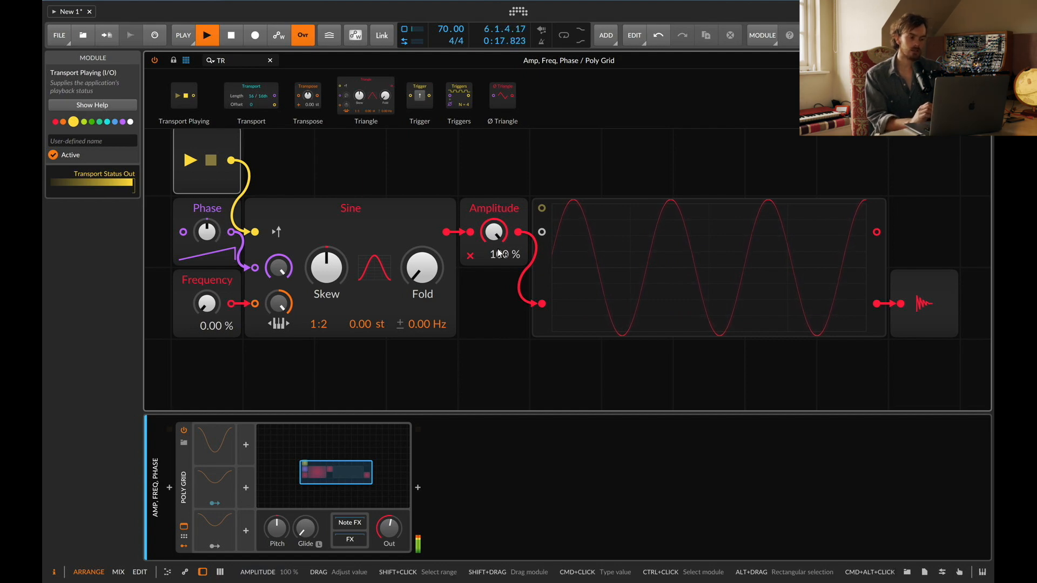
Step: Set the Phase knob to about 65.8%
left_click(205, 282)
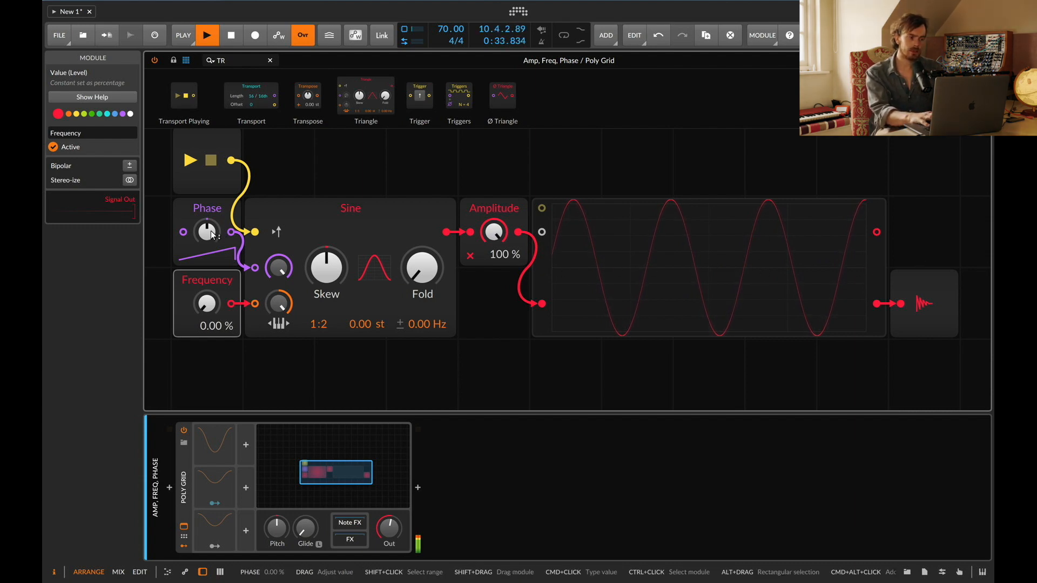
mouse_move(212, 234)
left_mouse_down()
mouse_move(211, 282)
mouse_move(212, 221)
mouse_move(207, 237)
left_mouse_up()
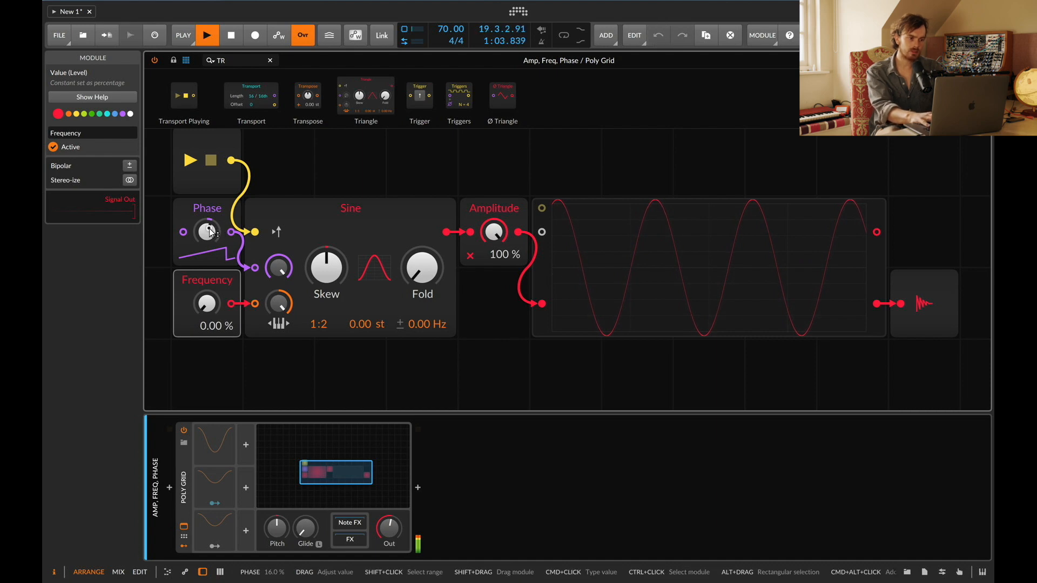
left_click_drag(211, 232, 211, 164)
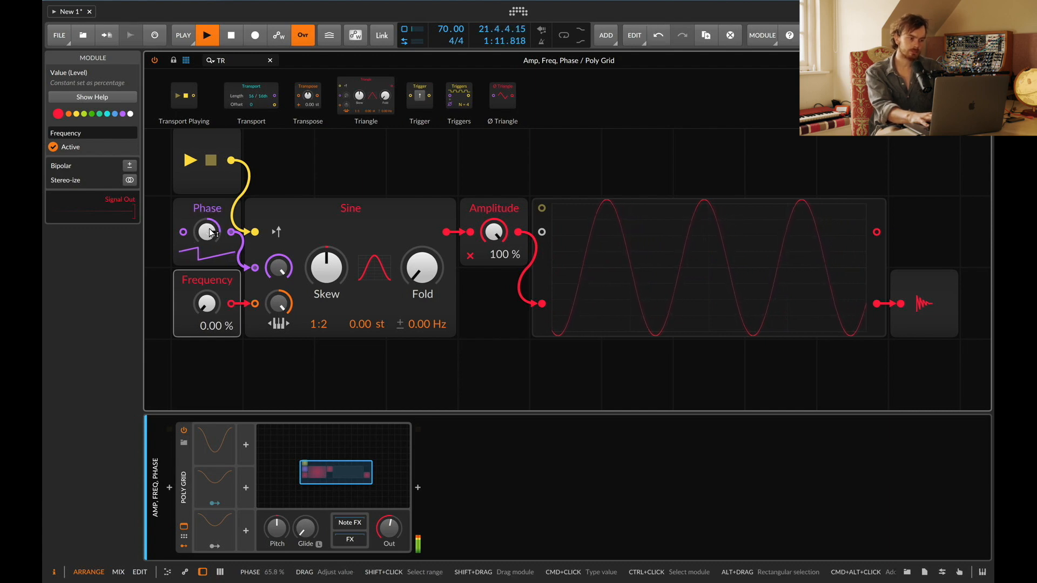
Step: Duplicate the oscilloscope below the original one
scroll(648, 246, "down", 3)
left_click_drag(652, 225, 630, 333)
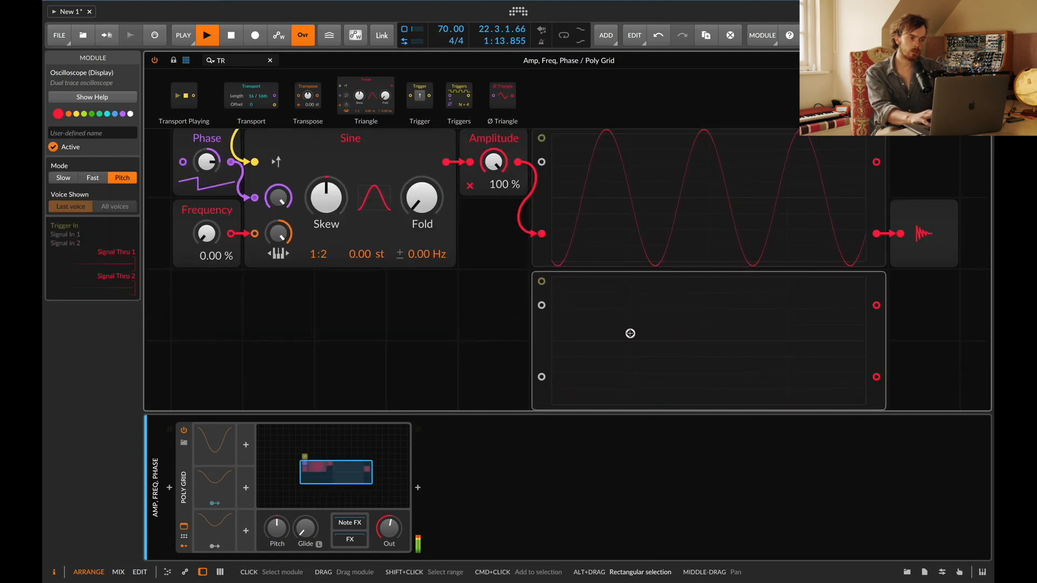
Step: Duplicate the Phase, Frequency, Sine and Amplitude modules and wire the copy's Amplitude into the second oscilloscope
left_click_drag(510, 310, 191, 132)
key("super+d")
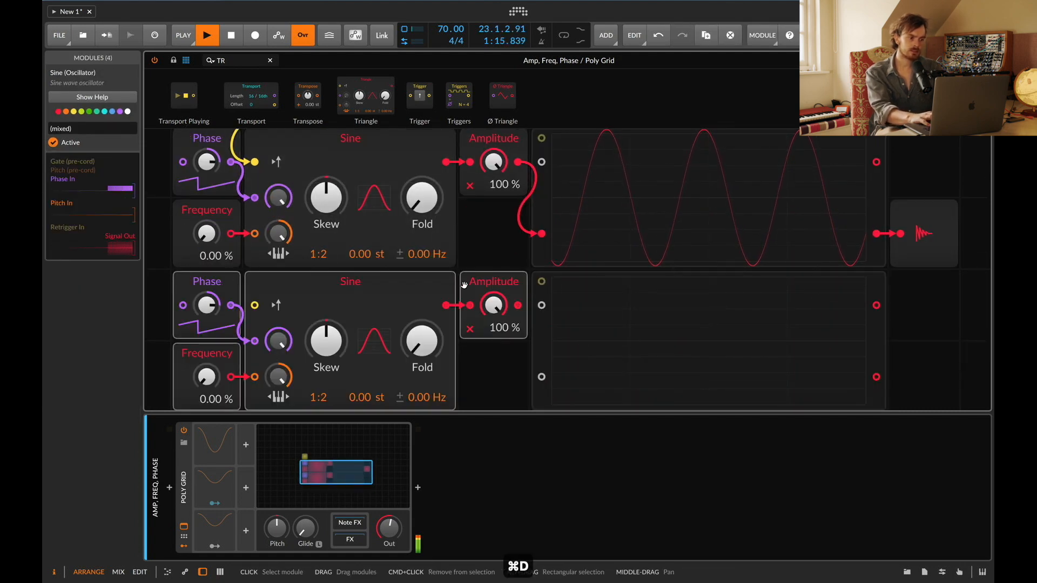
left_click_drag(518, 306, 541, 306)
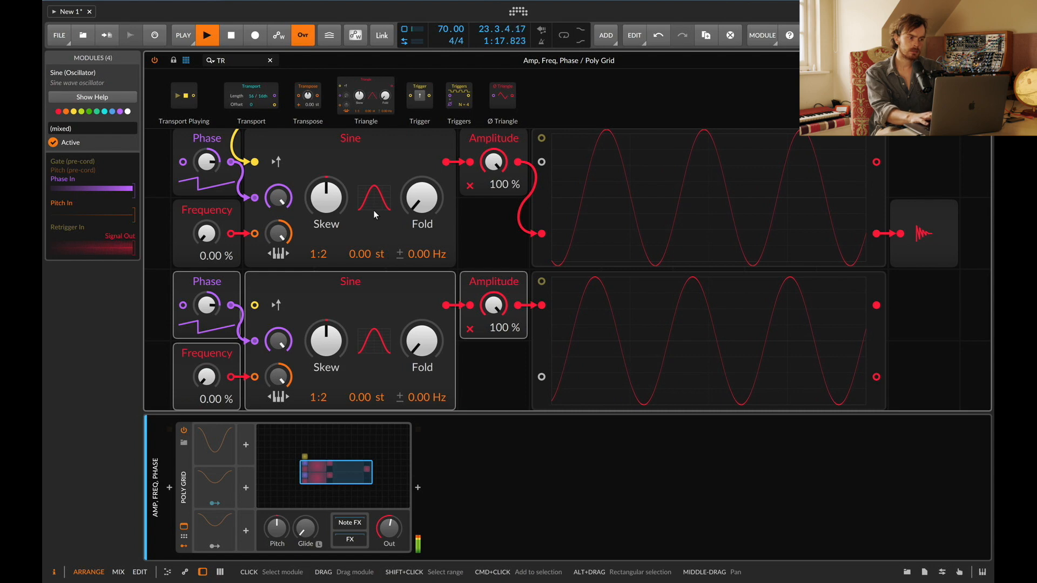
Step: Restart playback to compare both oscilloscopes
key("space")
key("space")
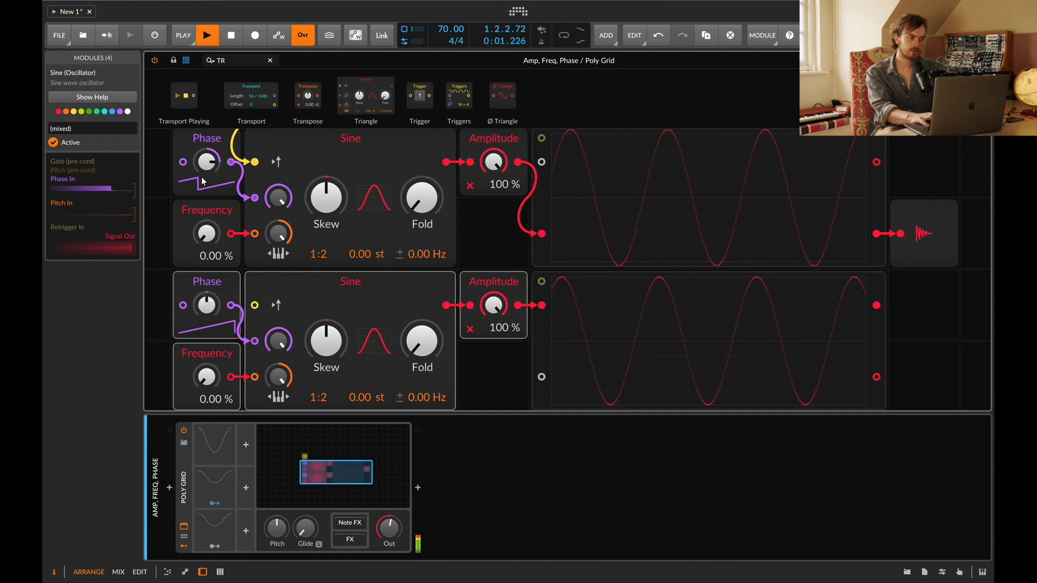
key("space")
key("space")
key("space")
key("space")
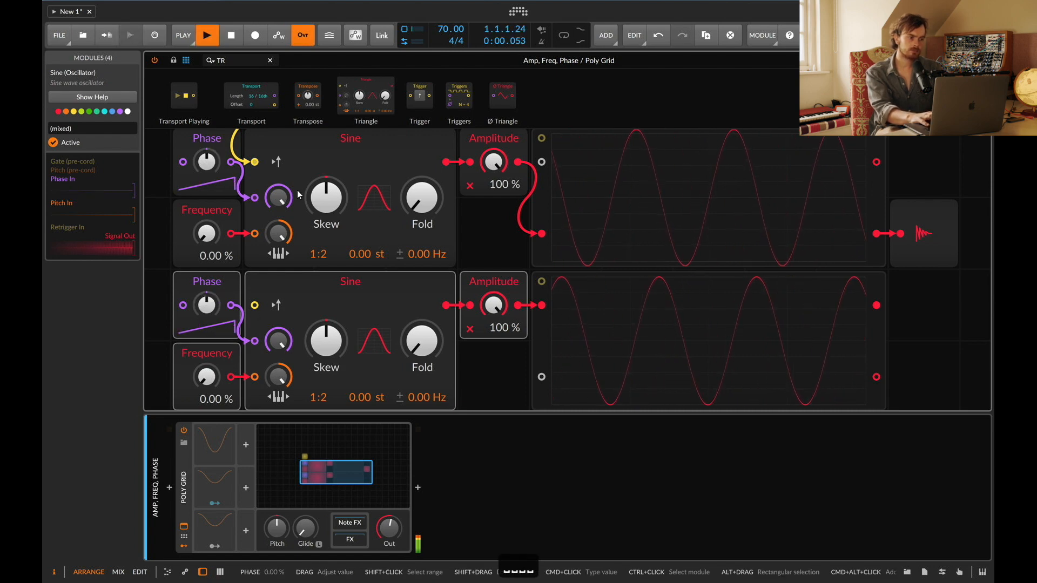
Step: Connect the Transport Playing output to the second oscilloscope's trigger input and restart playback
scroll(297, 194, "up", 2)
left_click_drag(231, 159, 543, 352)
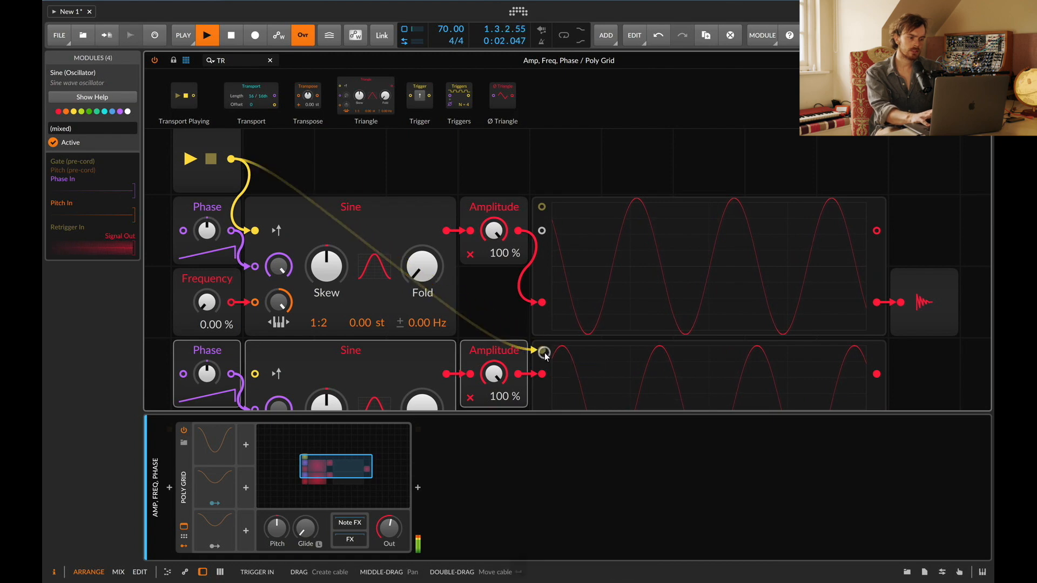
key("space")
key("space")
Step: Turn the duplicated Phase knob to shift the second waveform
scroll(589, 377, "down", 3)
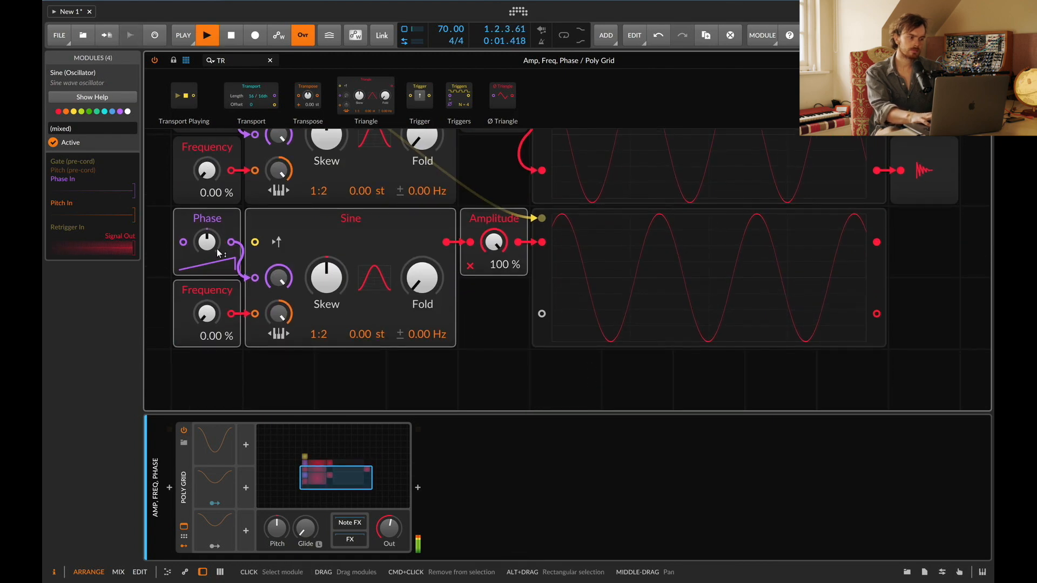
left_click_drag(205, 243, 203, 221)
scroll(205, 241, "up", 3)
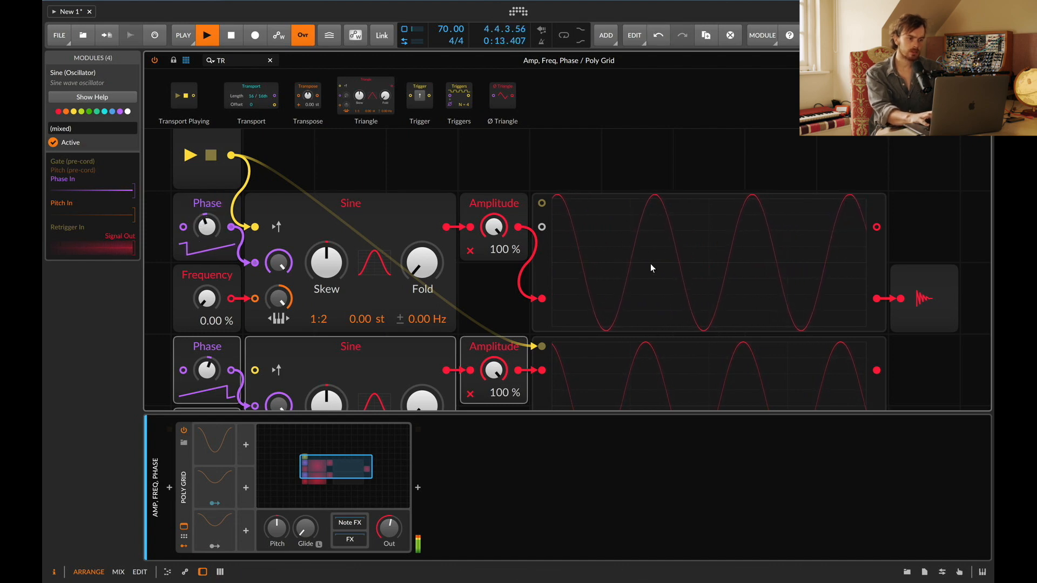
scroll(629, 265, "down", 3)
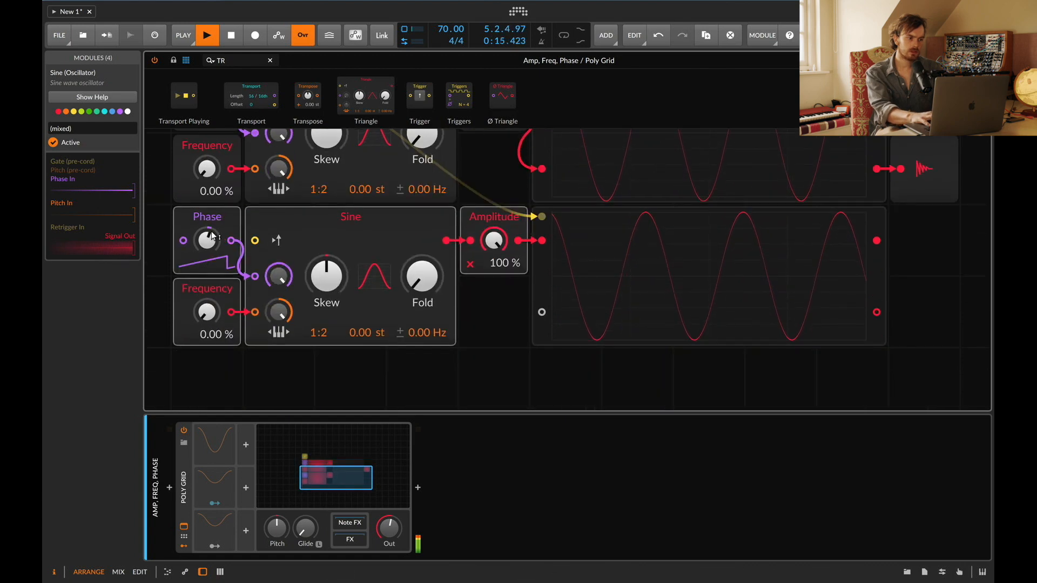
left_click_drag(207, 239, 207, 242)
scroll(526, 250, "up", 3)
scroll(594, 246, "down", 1)
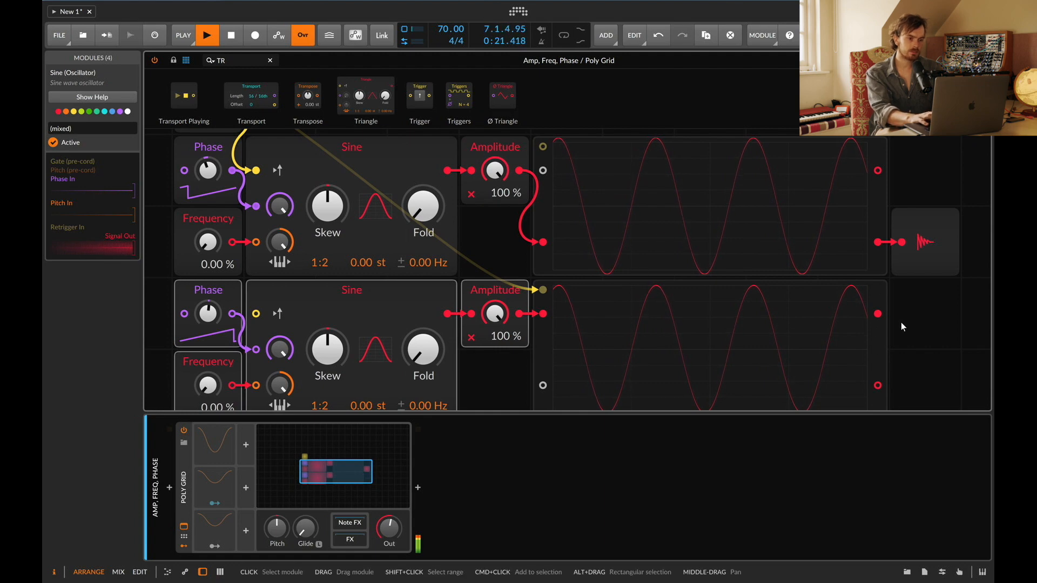
Step: Route the second oscilloscope's output into the Audio Out and set the duplicate's Phase to about 31.1%
left_click(951, 254)
left_click_drag(878, 314, 897, 251)
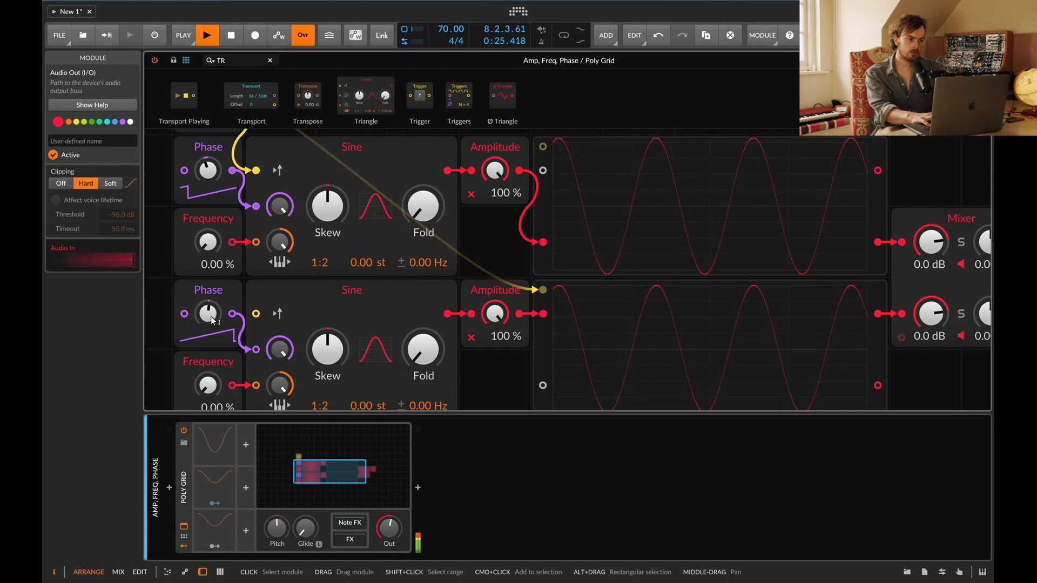
left_click_drag(210, 316, 211, 312)
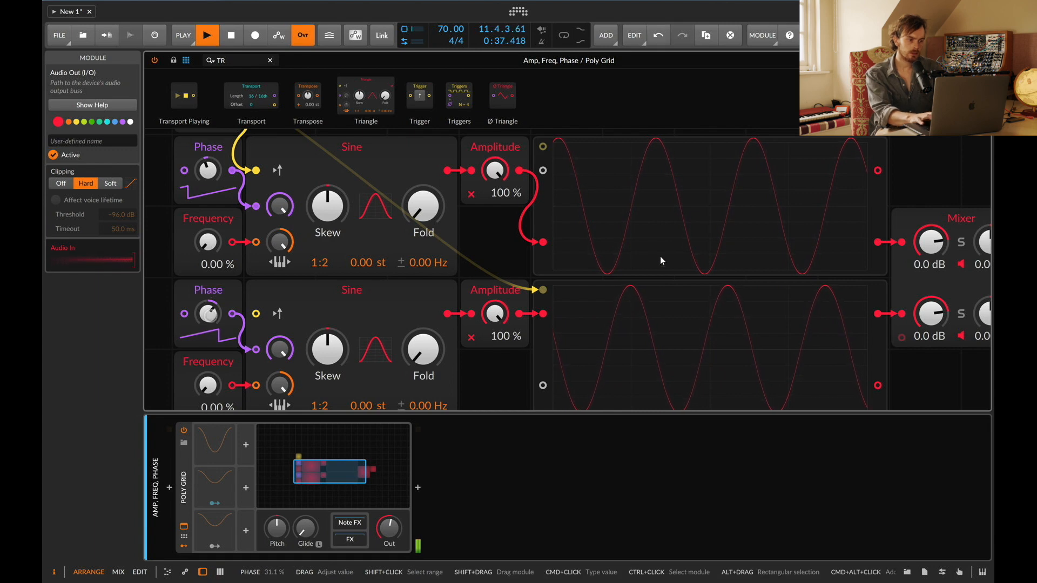
Step: Connect the Transport Playing output to the first oscilloscope's trigger input
scroll(603, 243, "up", 3)
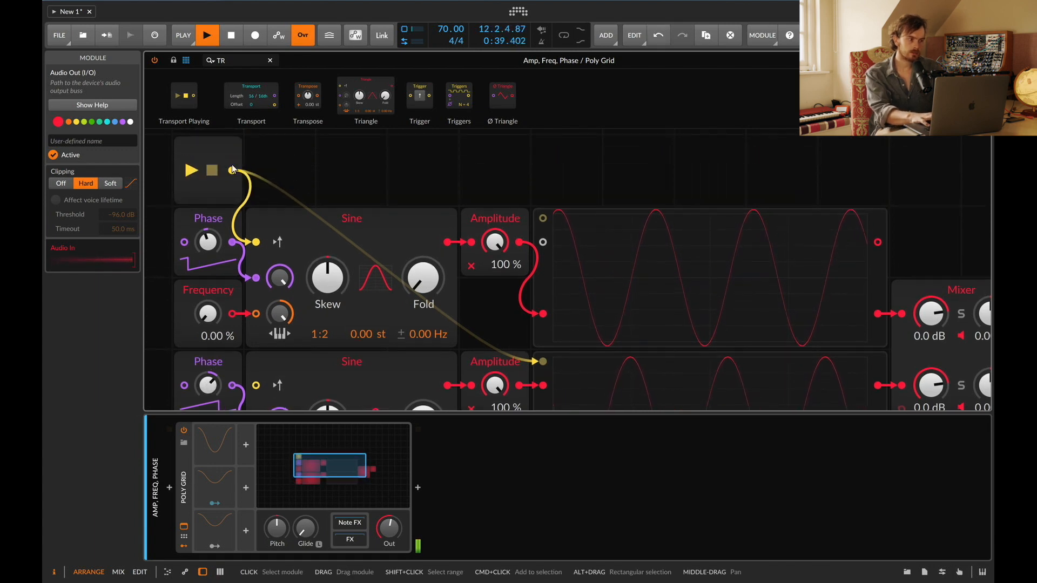
left_click_drag(232, 171, 546, 218)
scroll(544, 278, "down", 3)
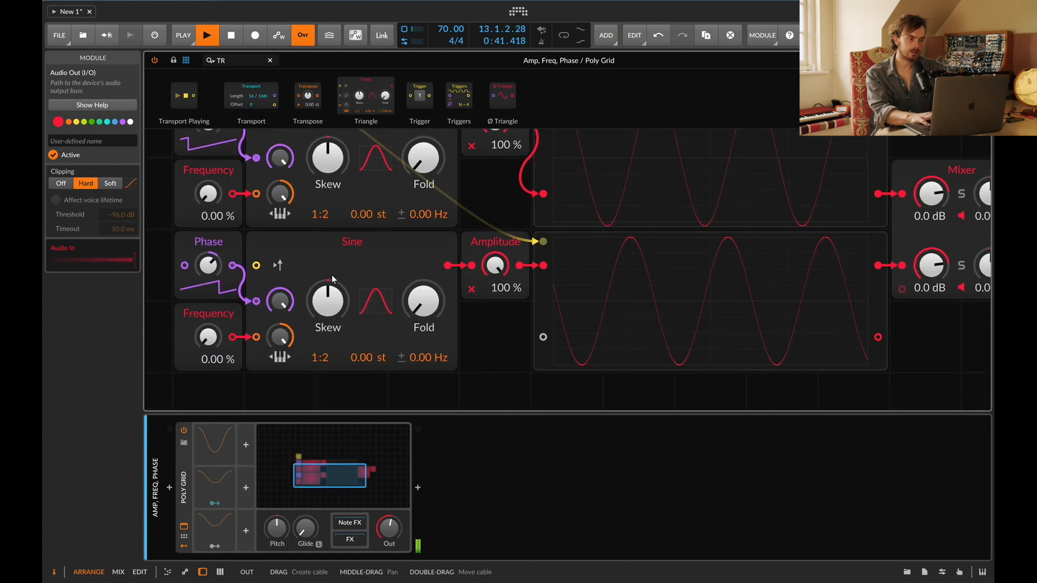
Step: Connect the Transport Playing output to the duplicated Sine's retrigger input
scroll(294, 306, "up", 3)
left_click_drag(234, 167, 257, 380)
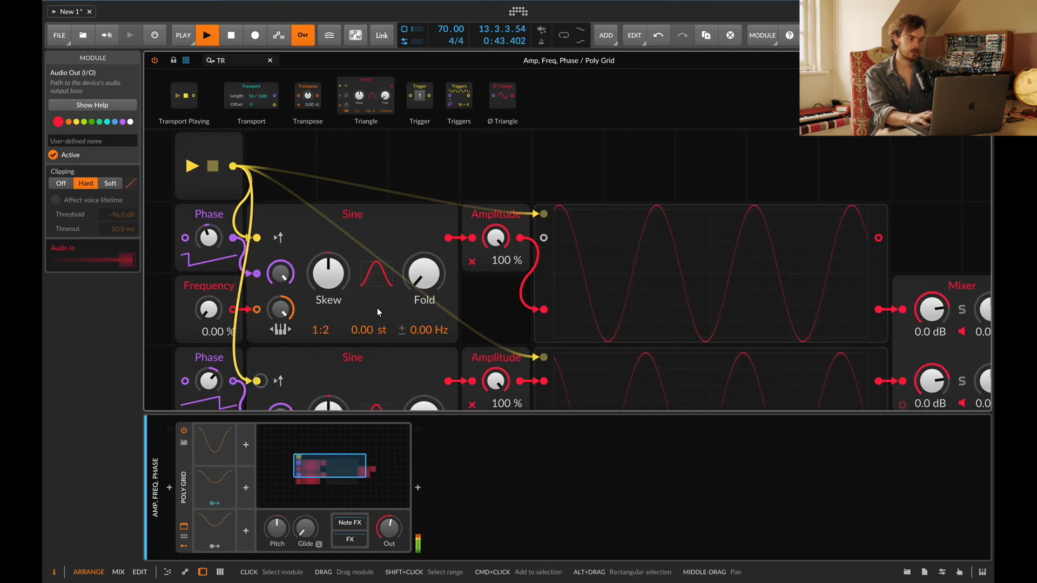
scroll(246, 326, "down", 3)
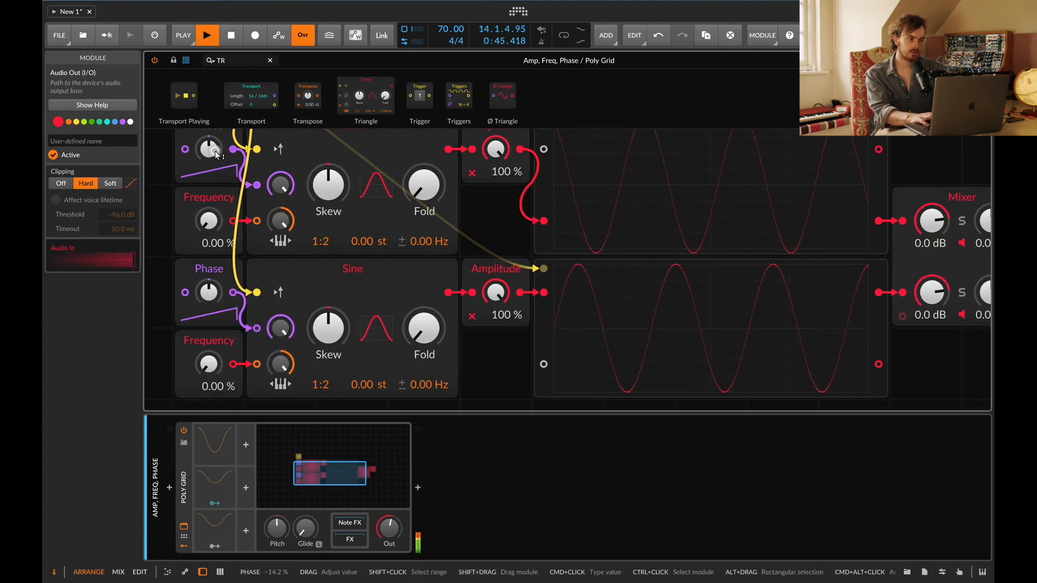
Step: Restart playback and compare the two waveforms
key("space")
key("space")
scroll(292, 314, "up", 3)
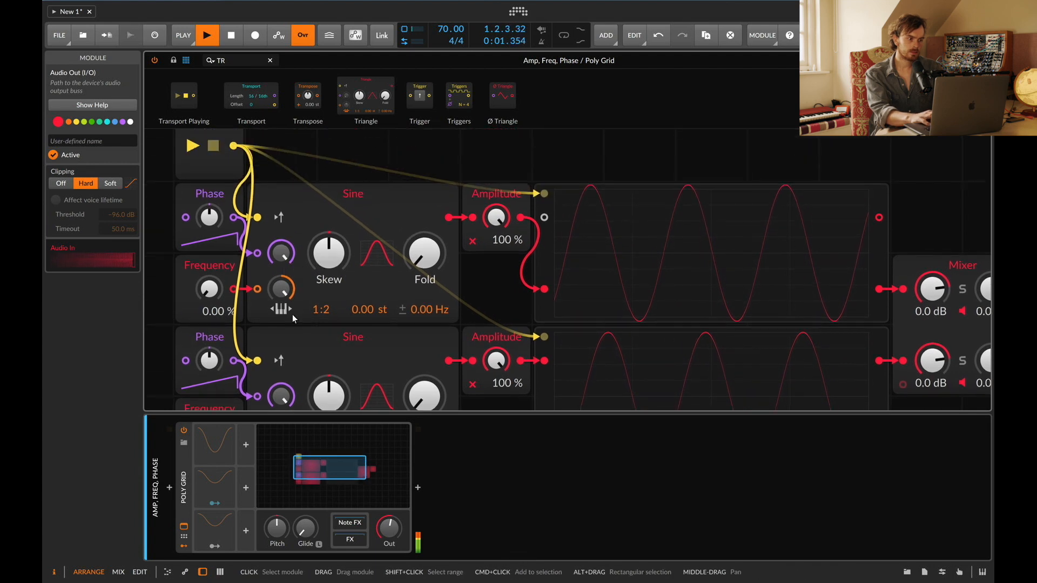
scroll(303, 346, "down", 4)
scroll(302, 347, "up", 2)
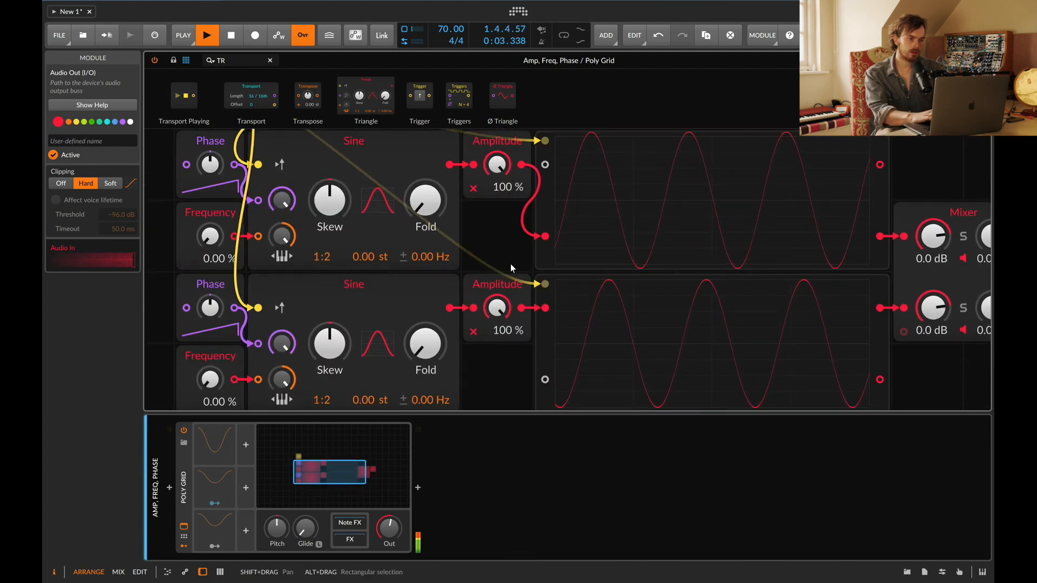
key("space")
key("space")
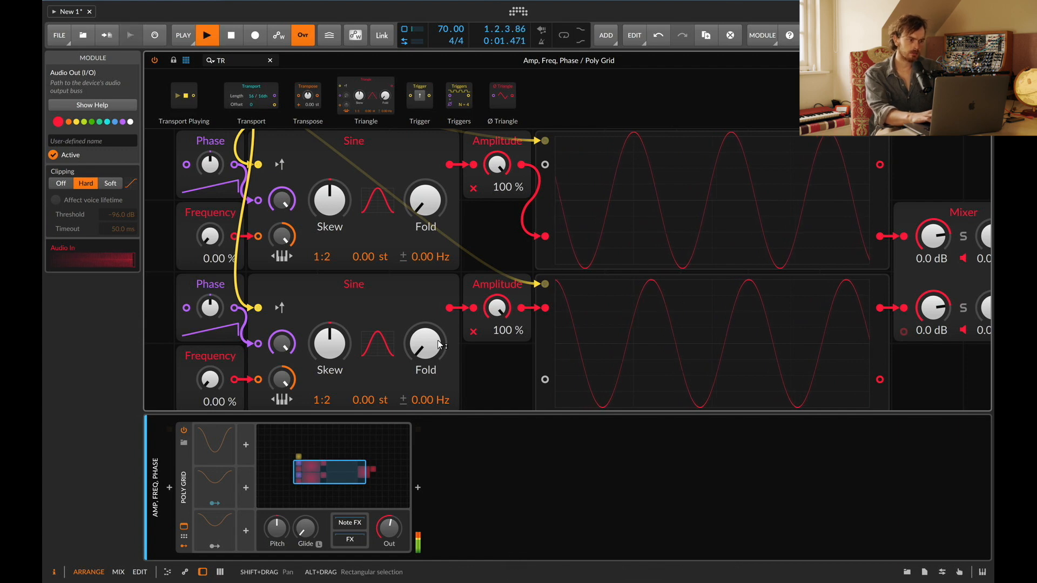
Step: Undo the last two cable connections
key("super+z")
key("super+z")
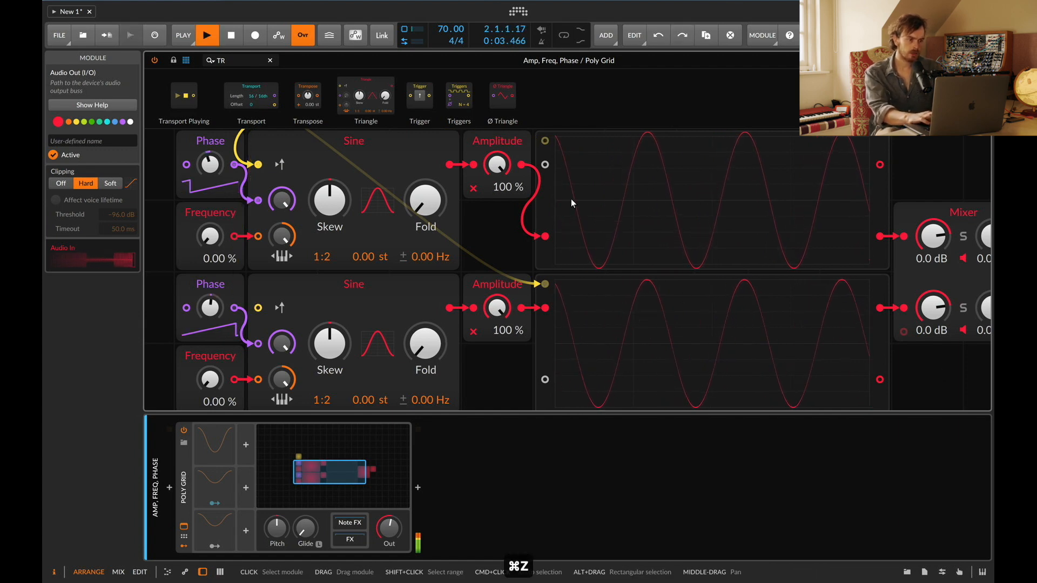
Step: Turn the Phase knobs of both Sine oscillators to offset the two waveforms against each other
left_click_drag(210, 164, 209, 179)
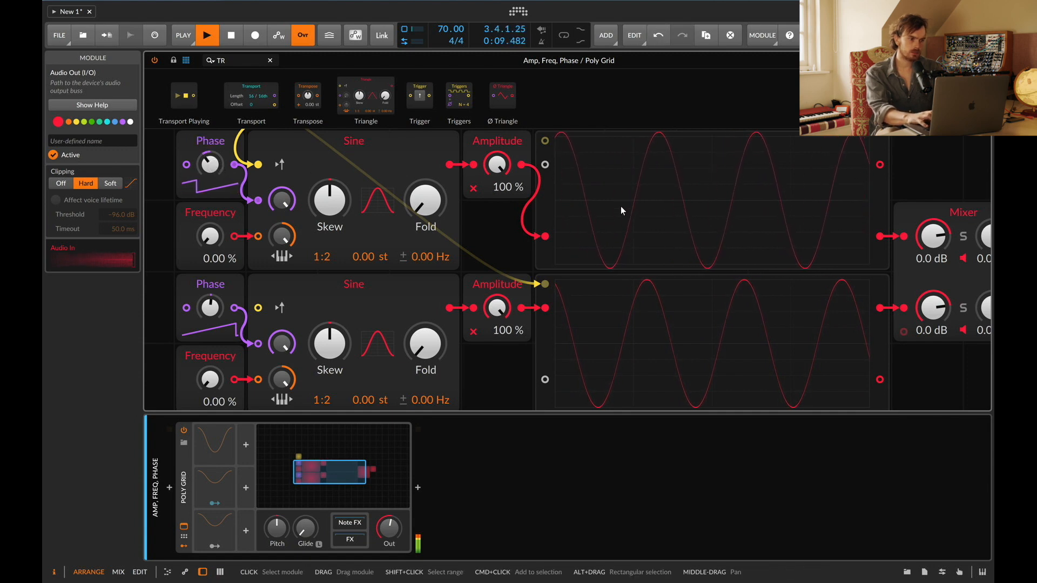
left_click_drag(210, 308, 208, 313)
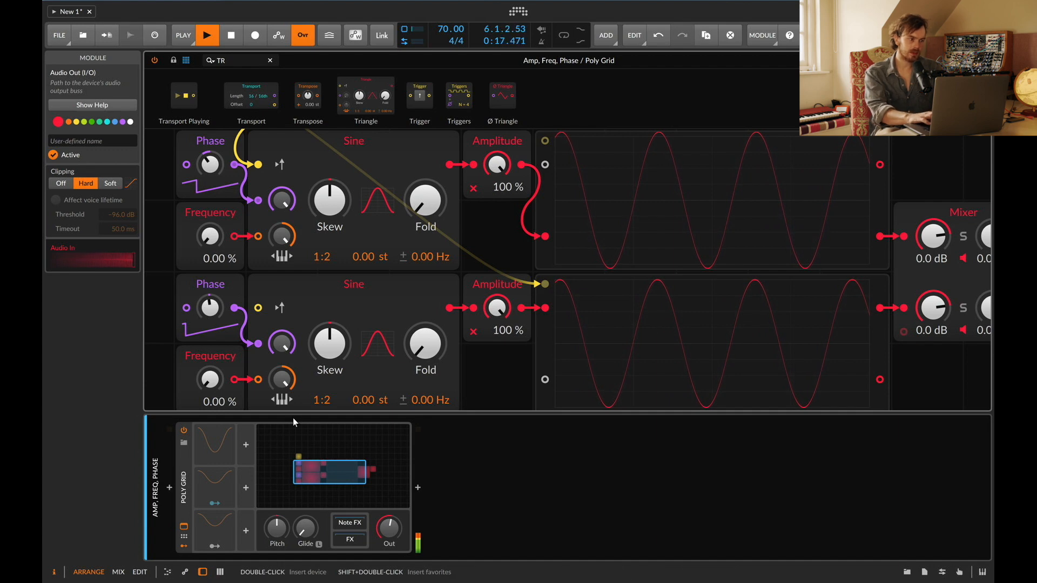
mouse_move(213, 315)
left_mouse_down()
mouse_move(213, 299)
mouse_move(213, 314)
left_mouse_up()
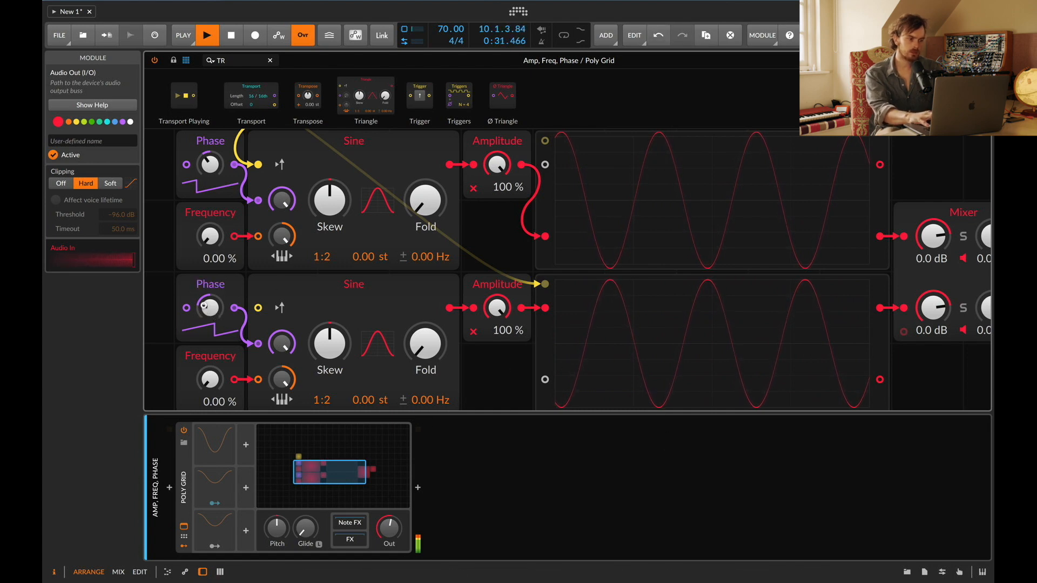
left_click_drag(204, 308, 205, 290)
Step: Delete the Mixer module and deactivate the Audio Out module
scroll(412, 377, "right", 5)
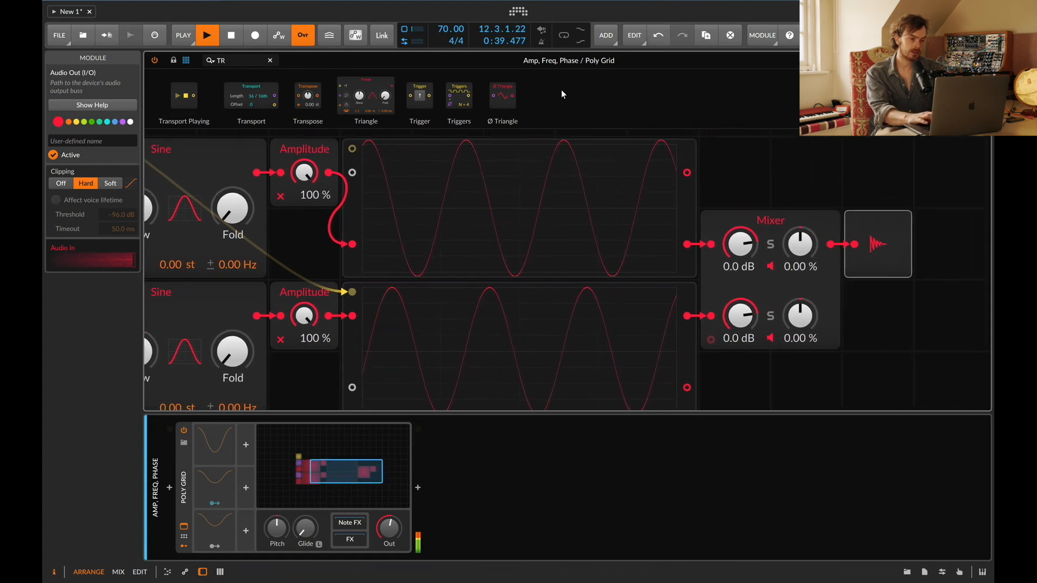
left_click(747, 320)
key("BackSpace")
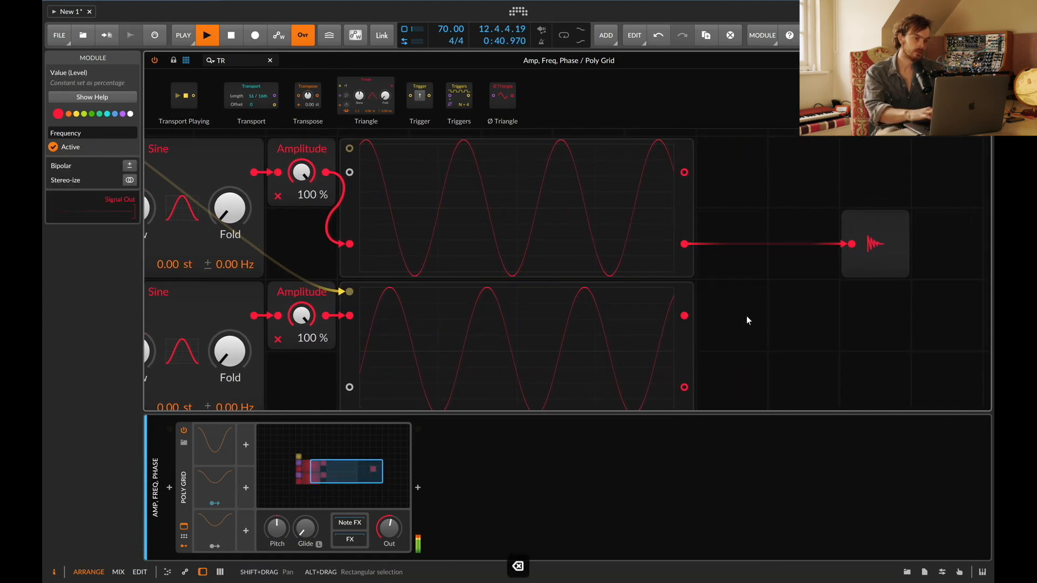
left_click(890, 230)
key("0")
Step: Open the Poly Grid on the Phase track and deactivate its Ø Scaler module
scroll(314, 358, "left", 5)
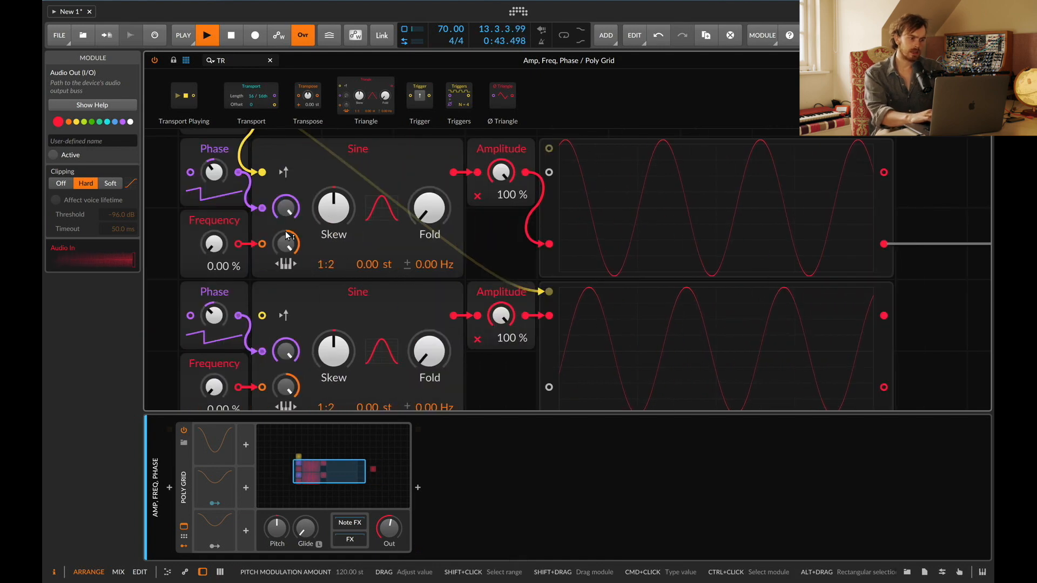
scroll(315, 358, "down", 3)
key("Escape")
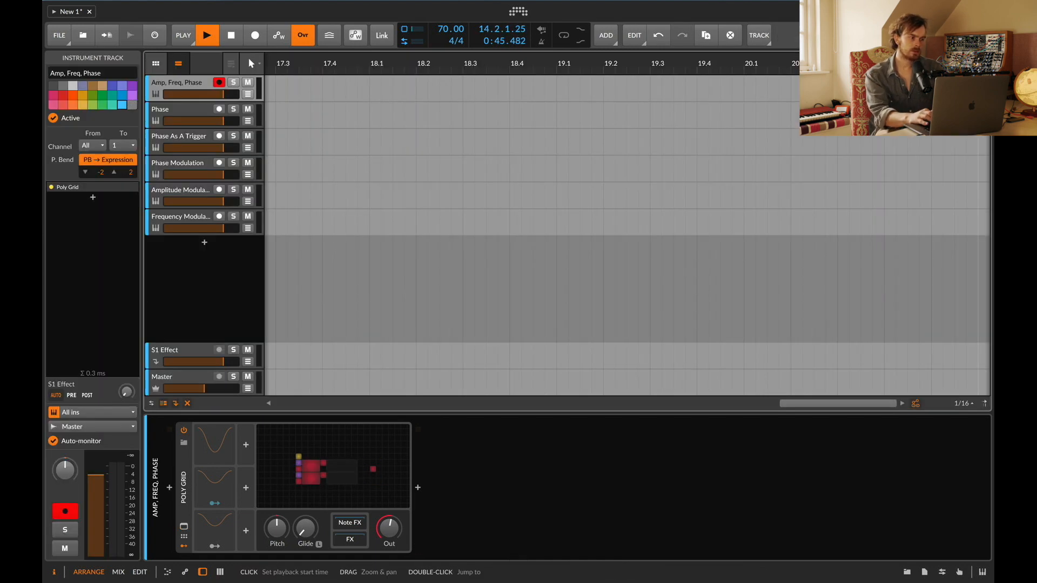
left_click(182, 108)
left_click(335, 456)
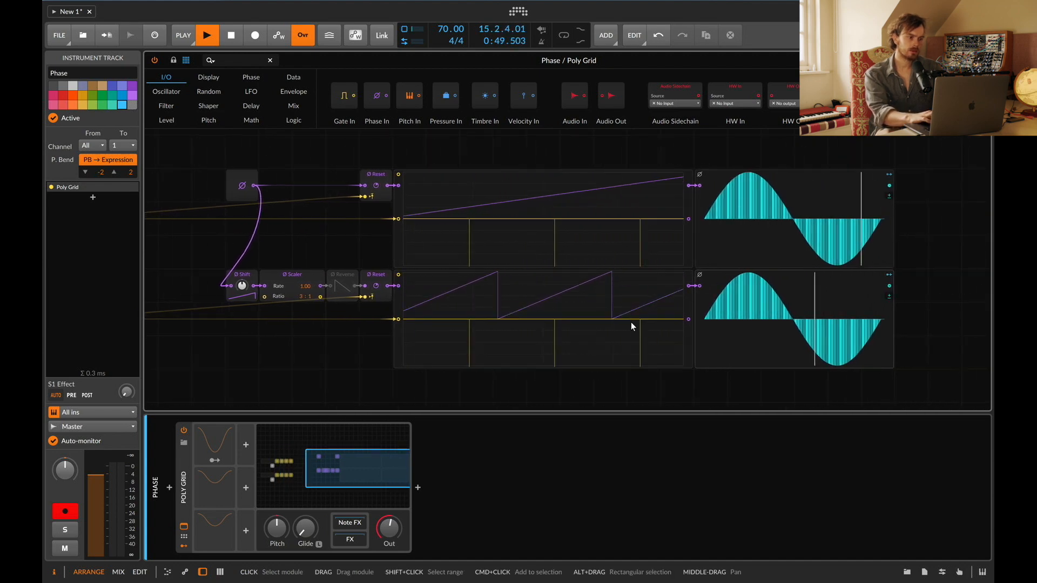
left_click(310, 276)
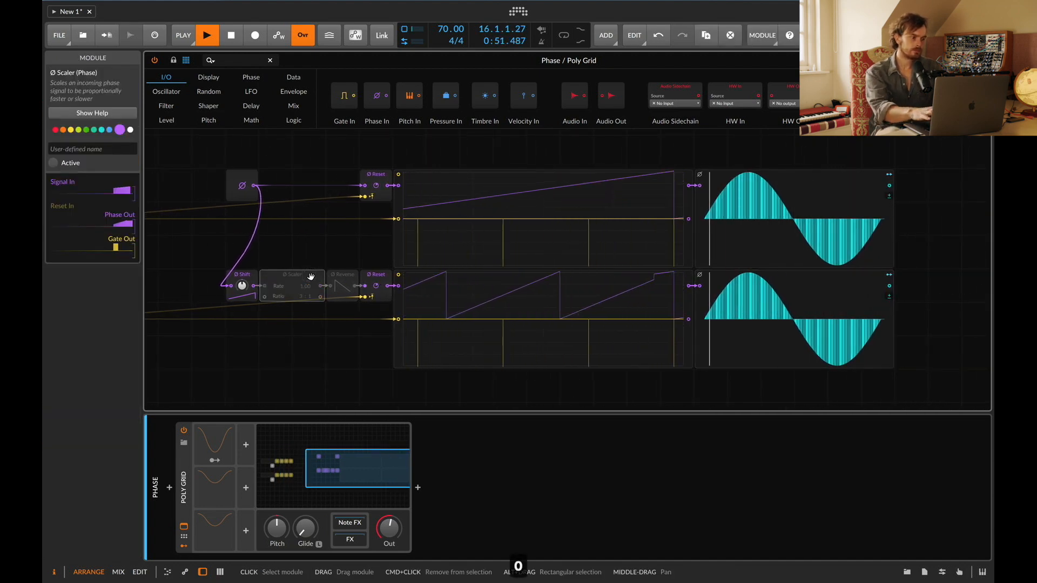
key("space")
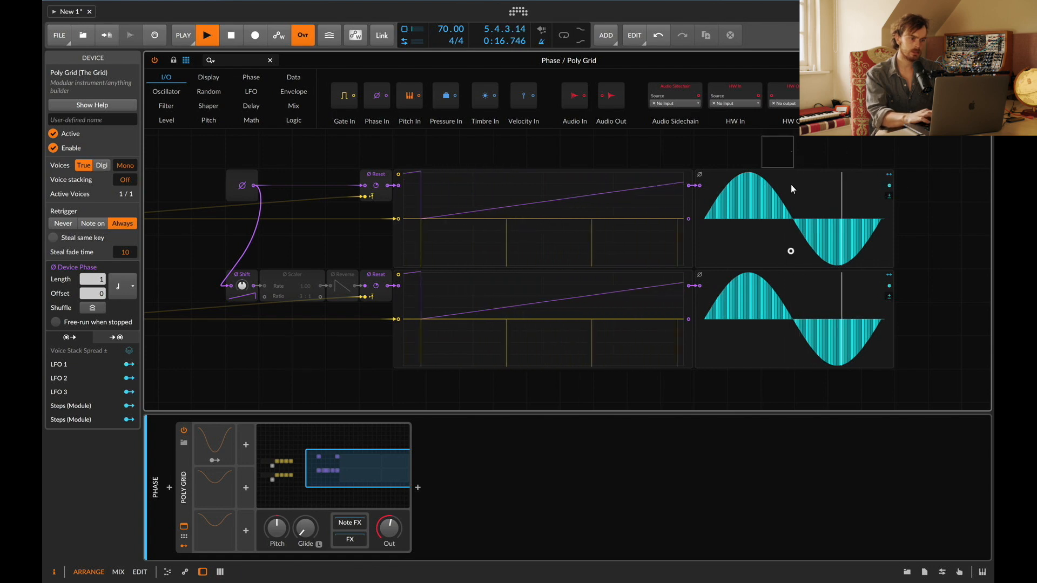
Step: Select the two Steps display modules and move them further right in the grid
left_click_drag(792, 151, 781, 359)
left_click_drag(698, 357, 964, 358)
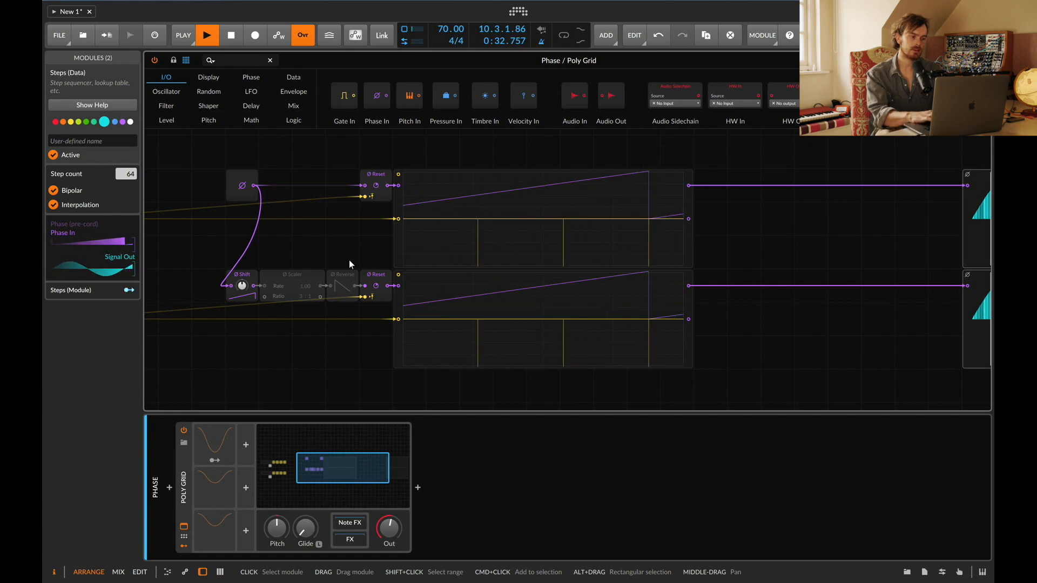
Step: Cycle the Poly Grid's Device Phase timebase through 16th note and Bar, ending at Quarter note
left_click(185, 479)
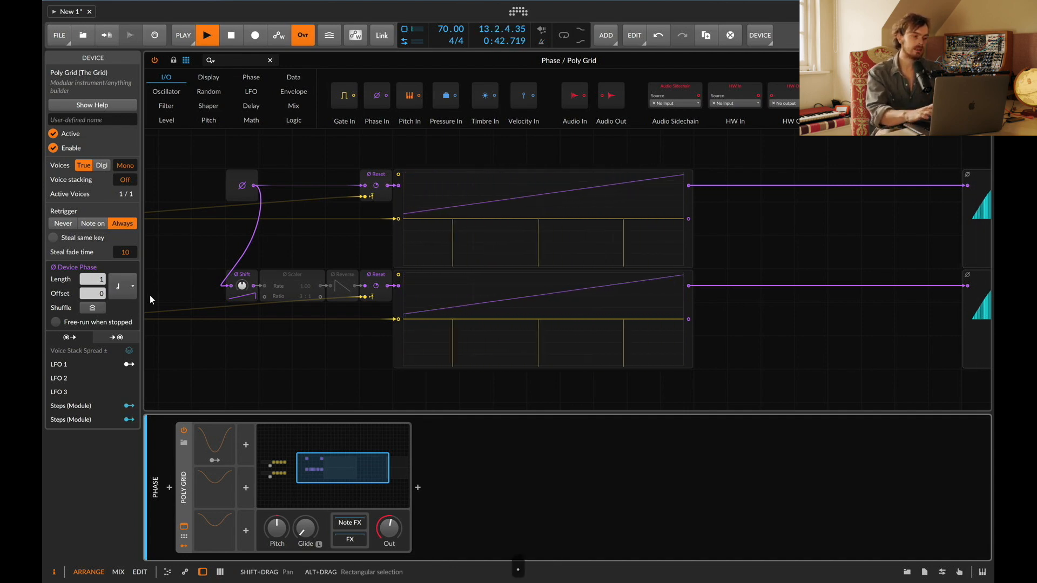
left_click(124, 286)
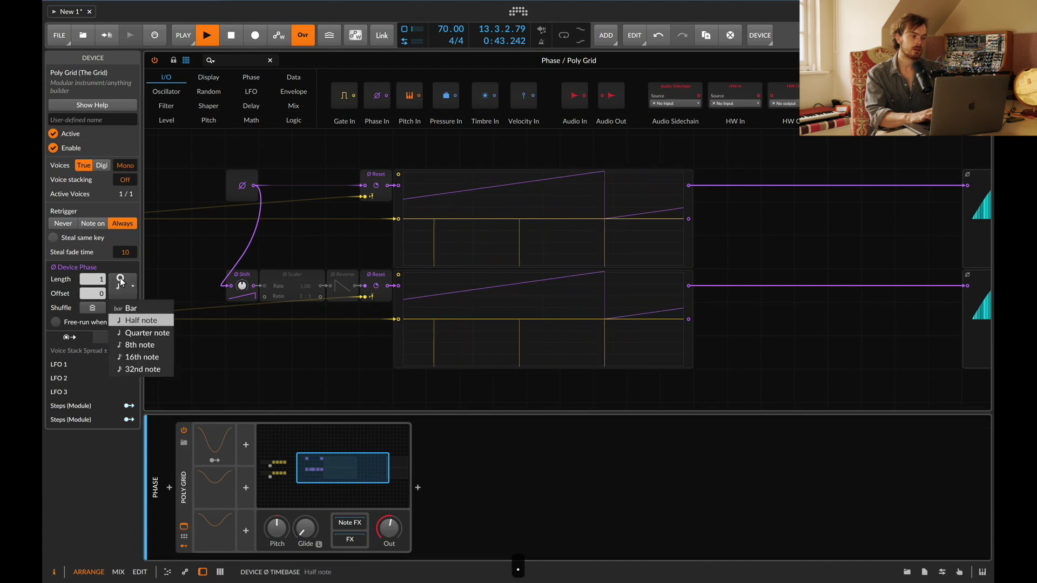
left_click(147, 358)
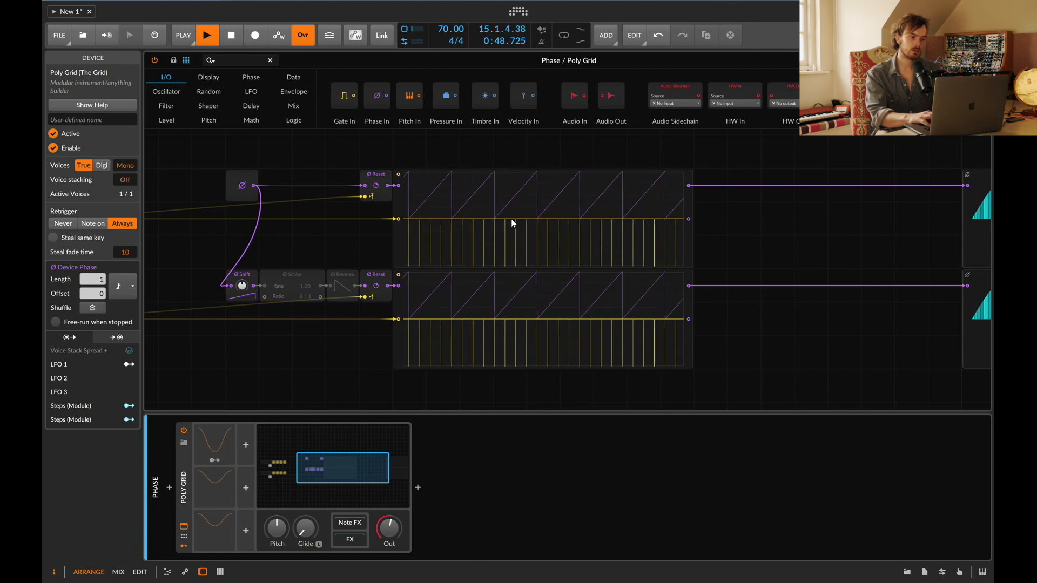
left_click(114, 284)
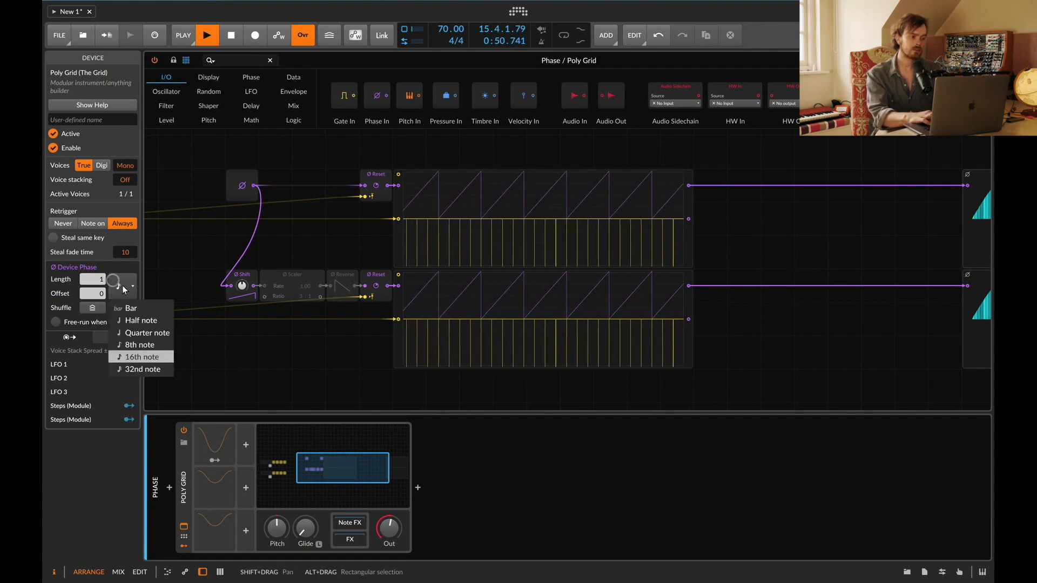
left_click(135, 303)
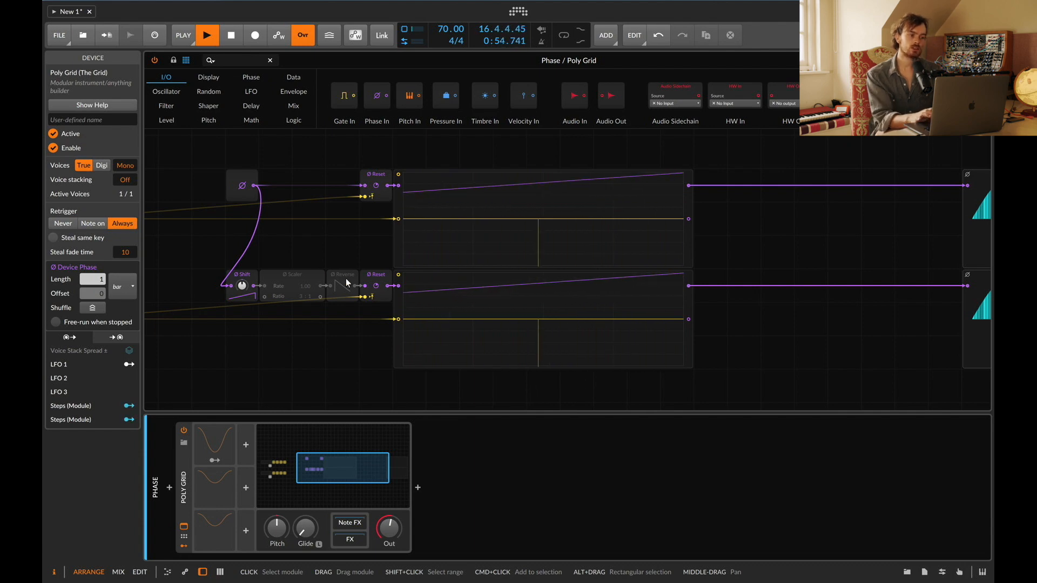
left_click(128, 284)
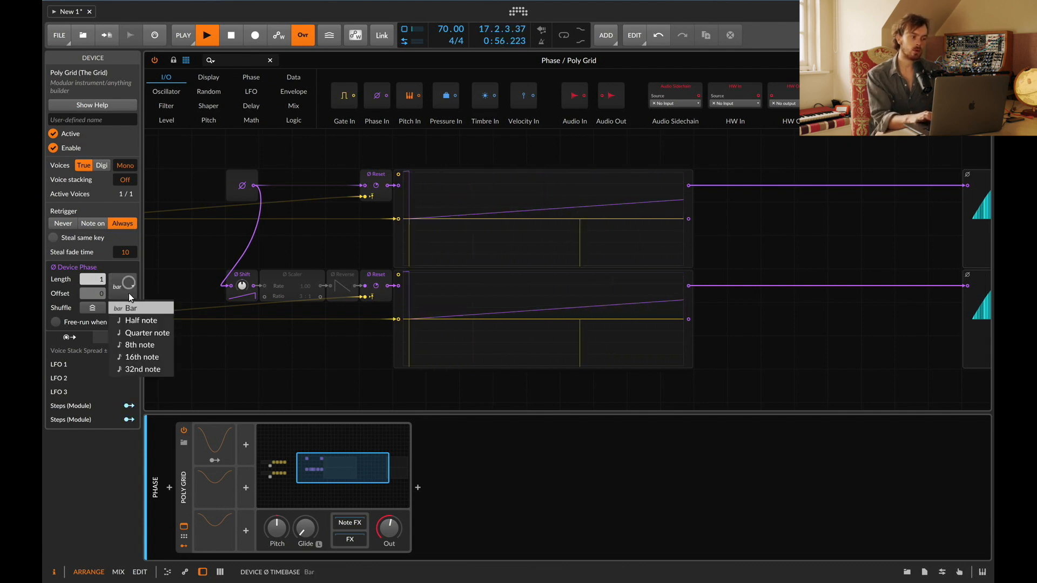
left_click(139, 357)
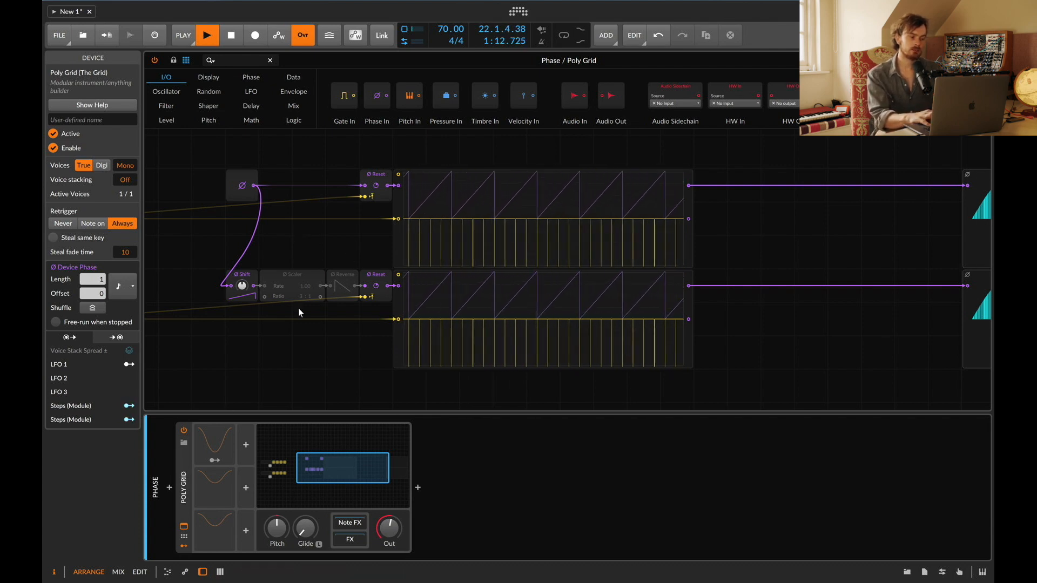
left_click(115, 287)
left_click(141, 333)
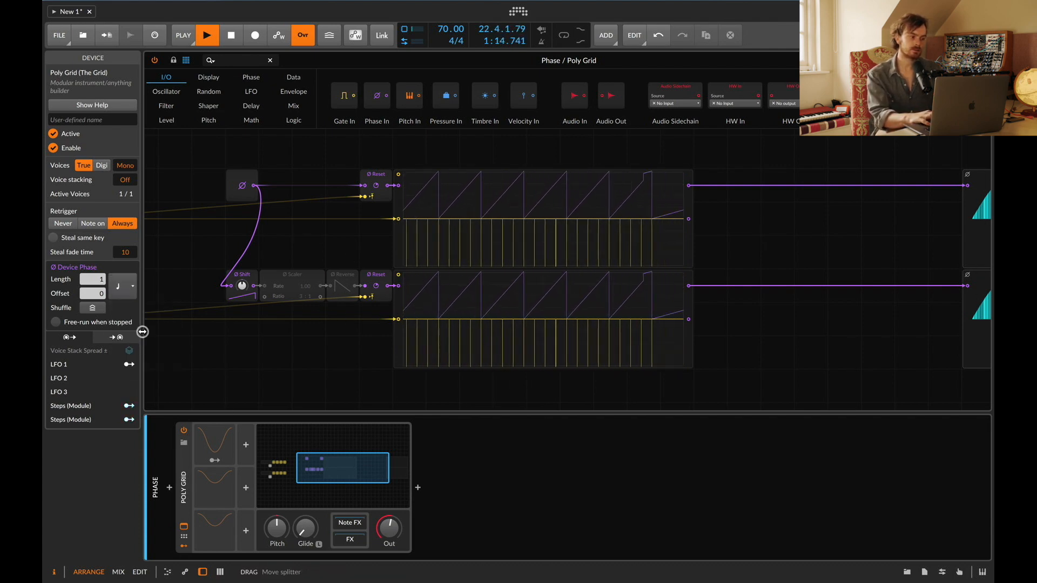
Step: Set the Ø Shift module's amount to -50 %
left_click(285, 296)
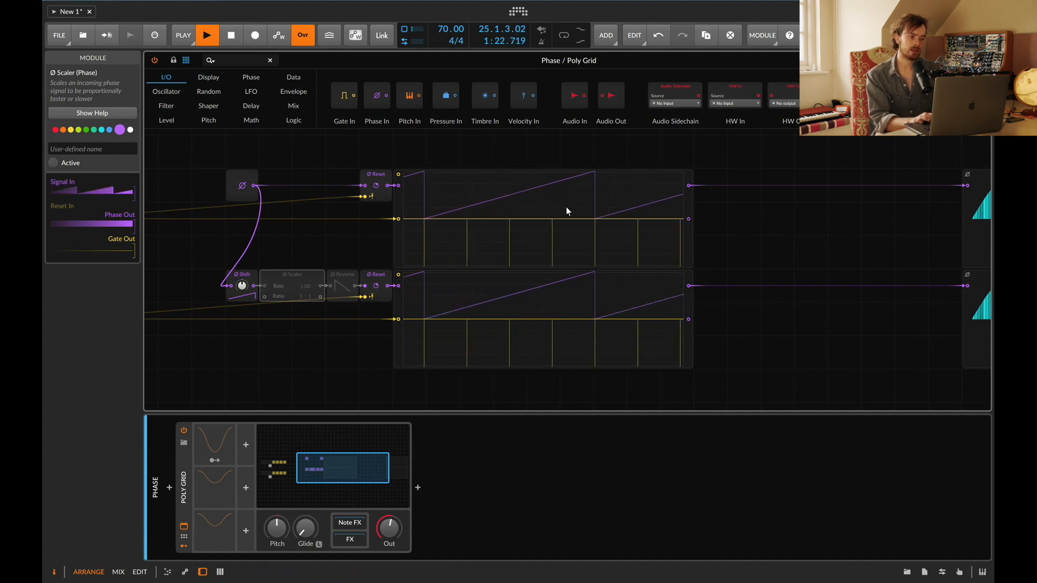
left_click(506, 185)
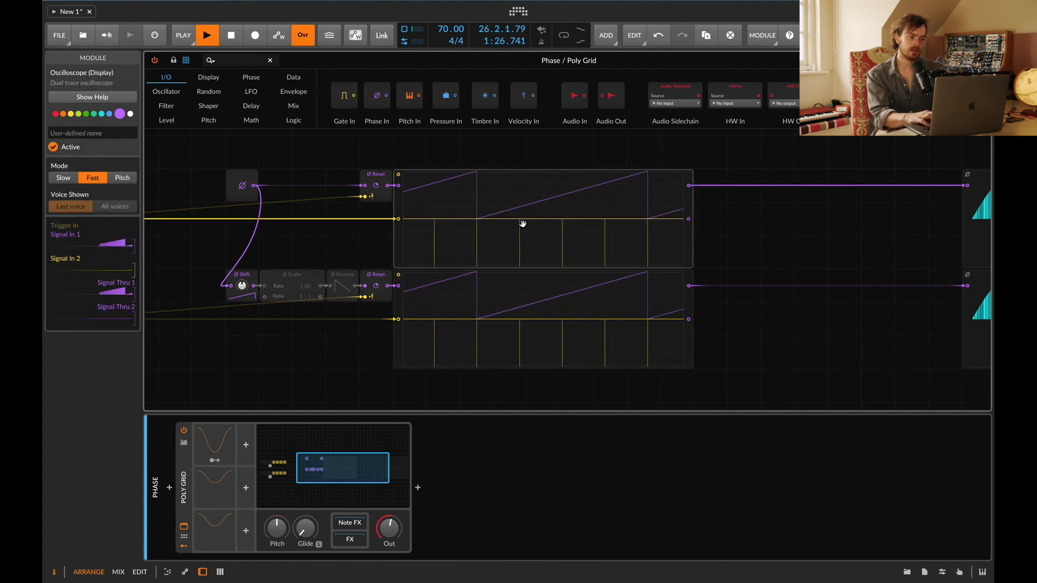
left_click(581, 310)
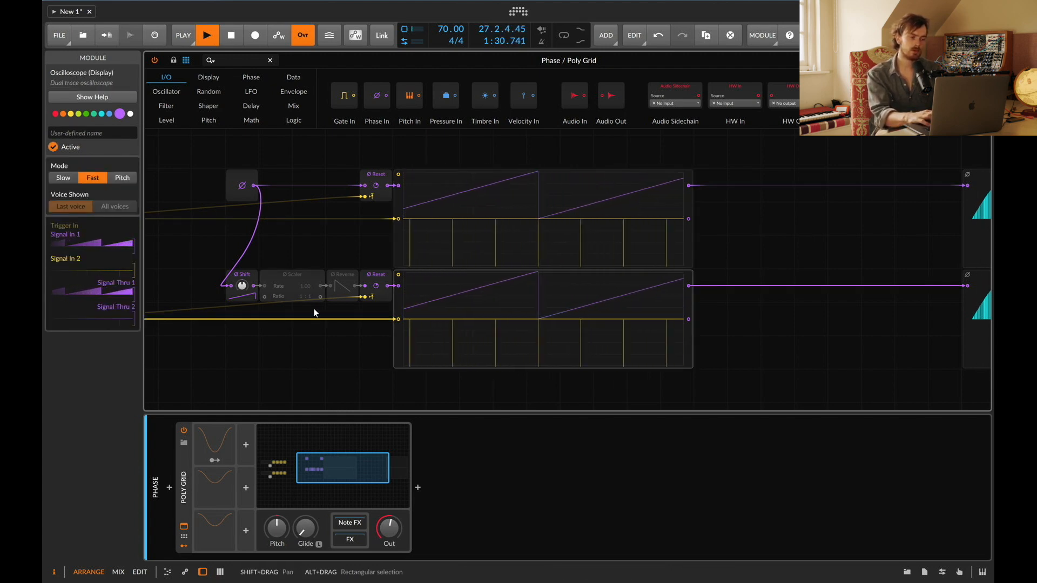
left_click(244, 286, "super")
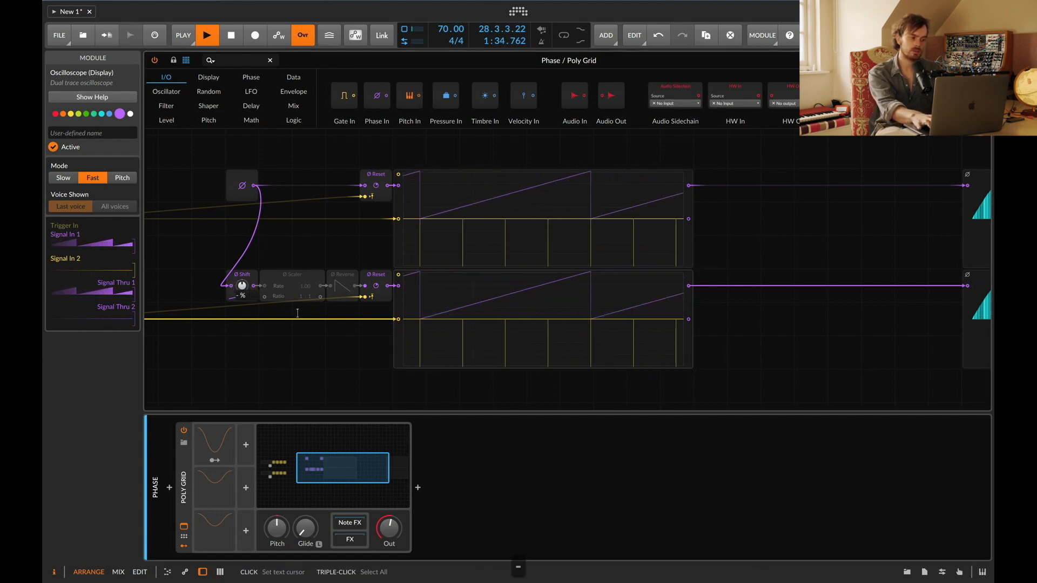
type("-50")
key("Return")
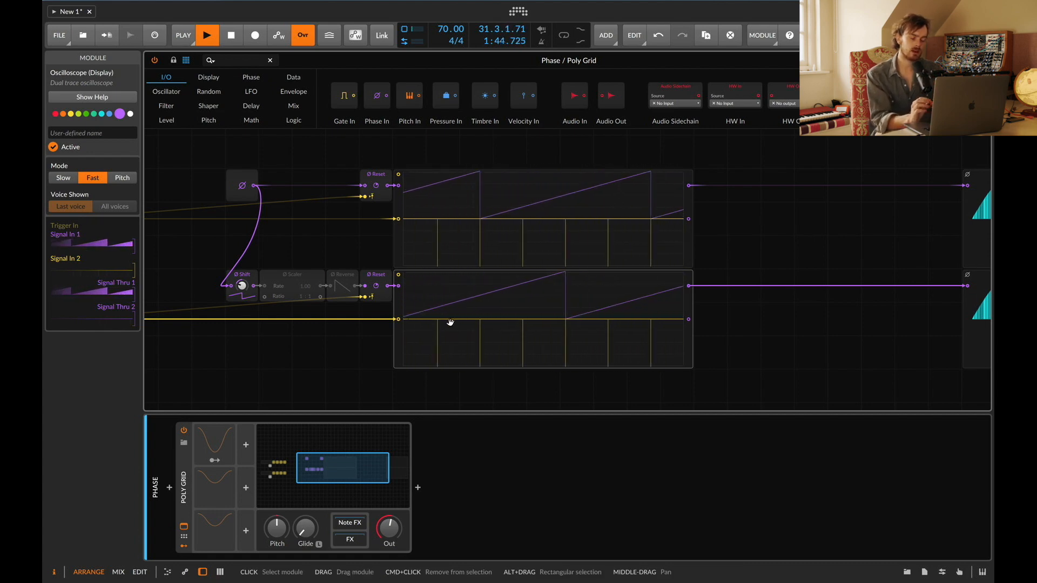
Step: Set the Ø Shift amount to 50 %
double_click(242, 285)
type("50")
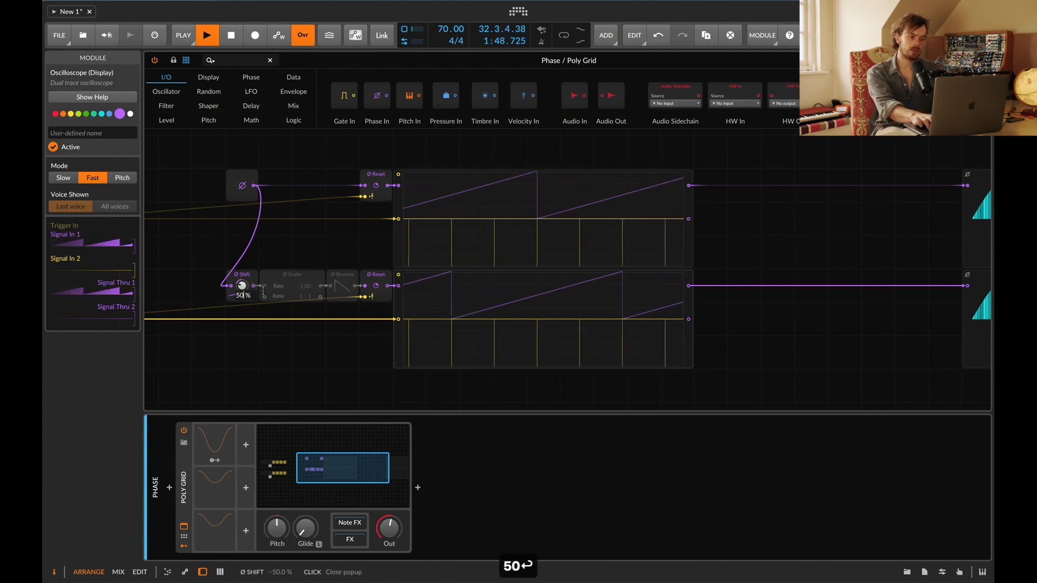
type("0")
key("Return")
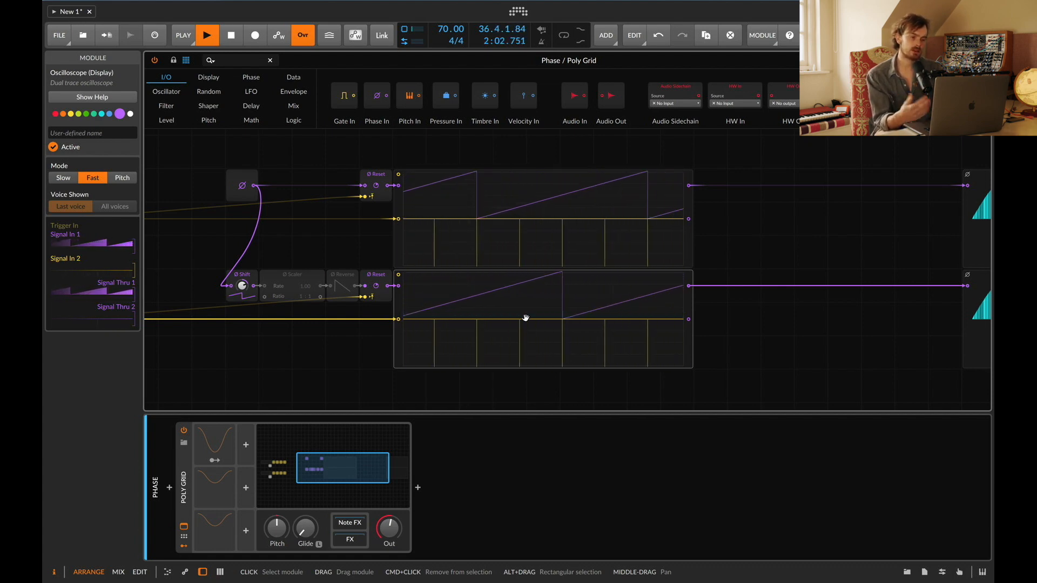
Step: Set the Ø Shift amount to 25 %
left_click(241, 284, "super")
type("25")
key("Return")
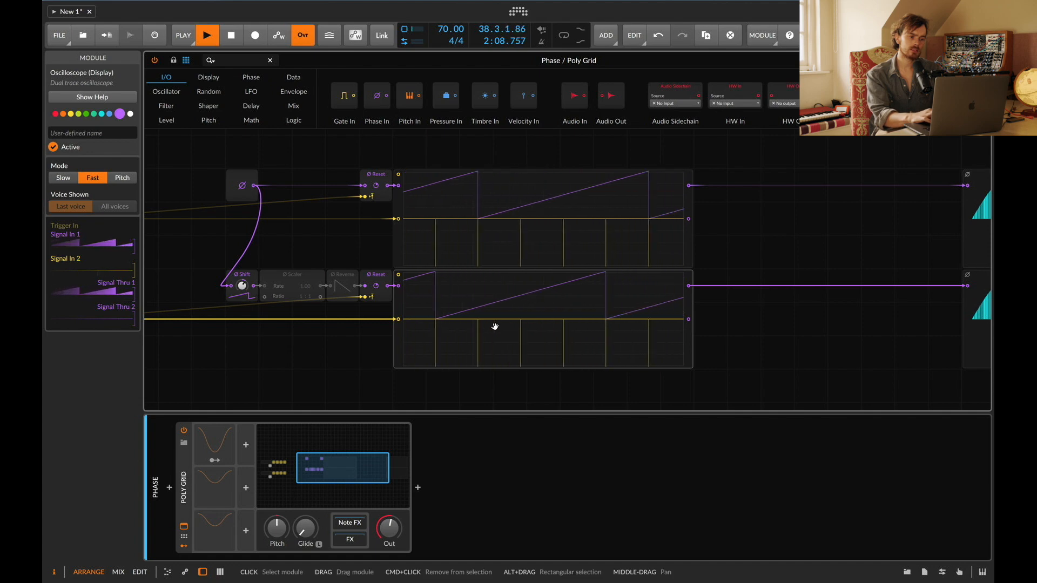
Step: Switch the oscilloscopes to Slow mode
left_click(498, 226)
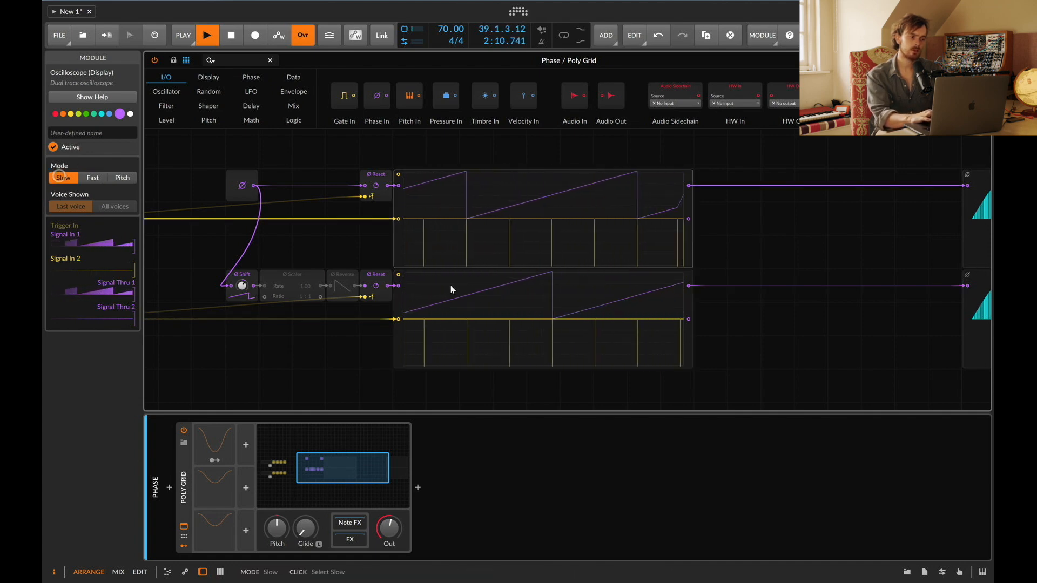
left_click(451, 285)
left_click(72, 177)
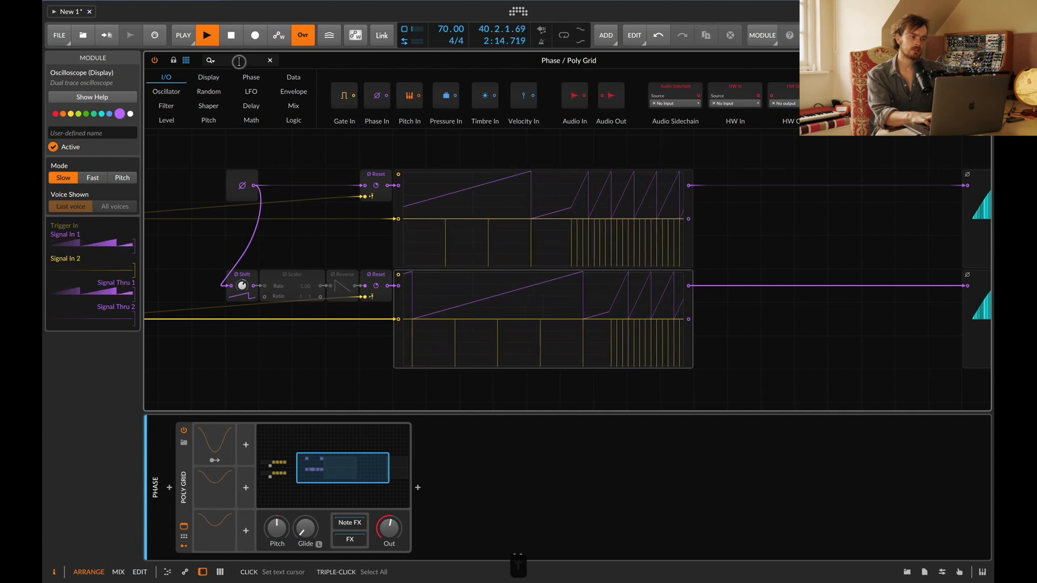
Step: Add a Trigger module and connect its output to the reset inputs of both Ø Reset modules
type("TR")
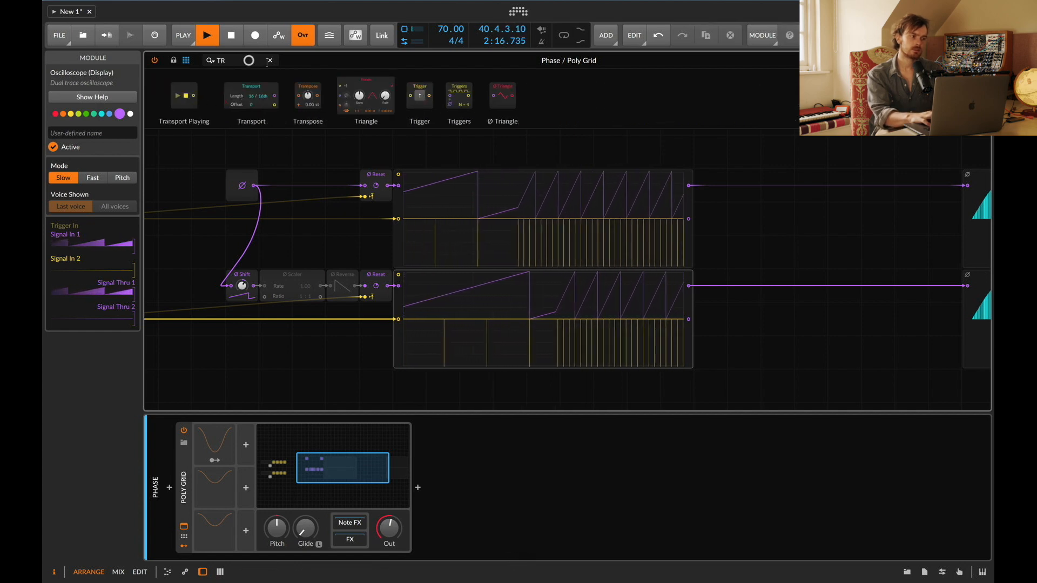
left_click_drag(418, 95, 398, 174)
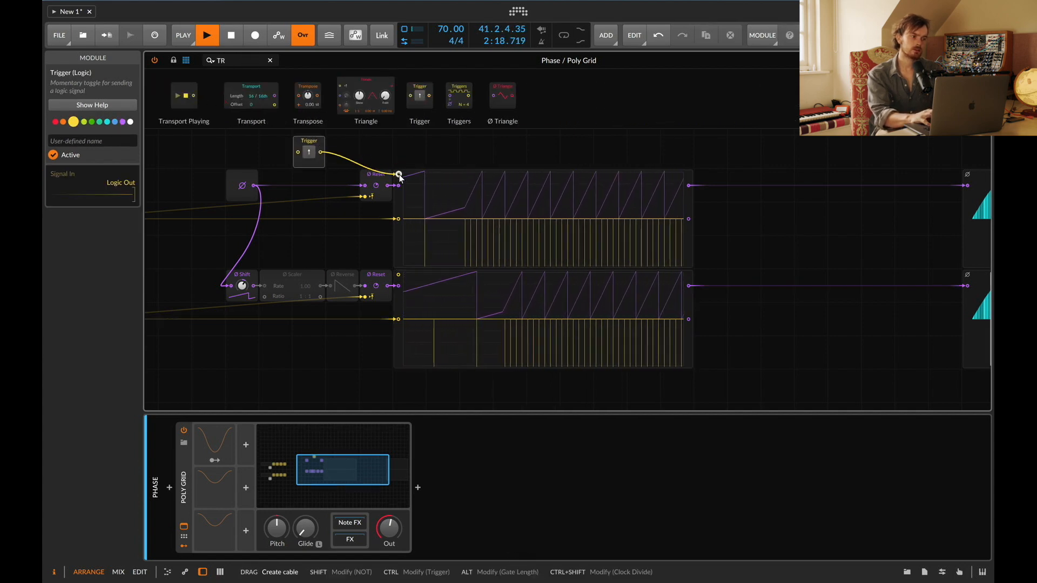
left_click_drag(322, 152, 402, 277)
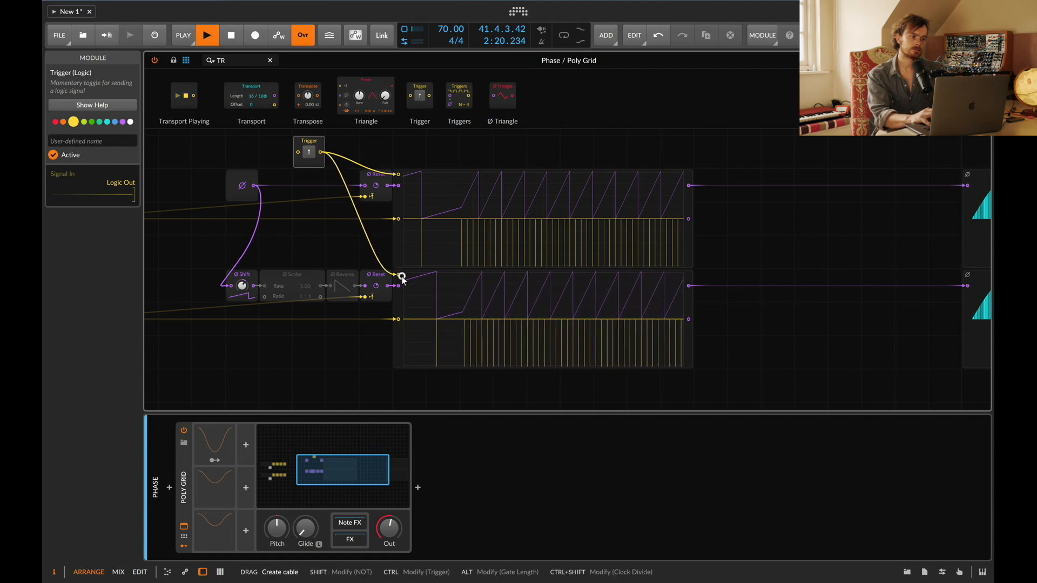
Step: Fire the Trigger to reset both phase ramps, then restart playback and compare the oscilloscopes
left_click(309, 153)
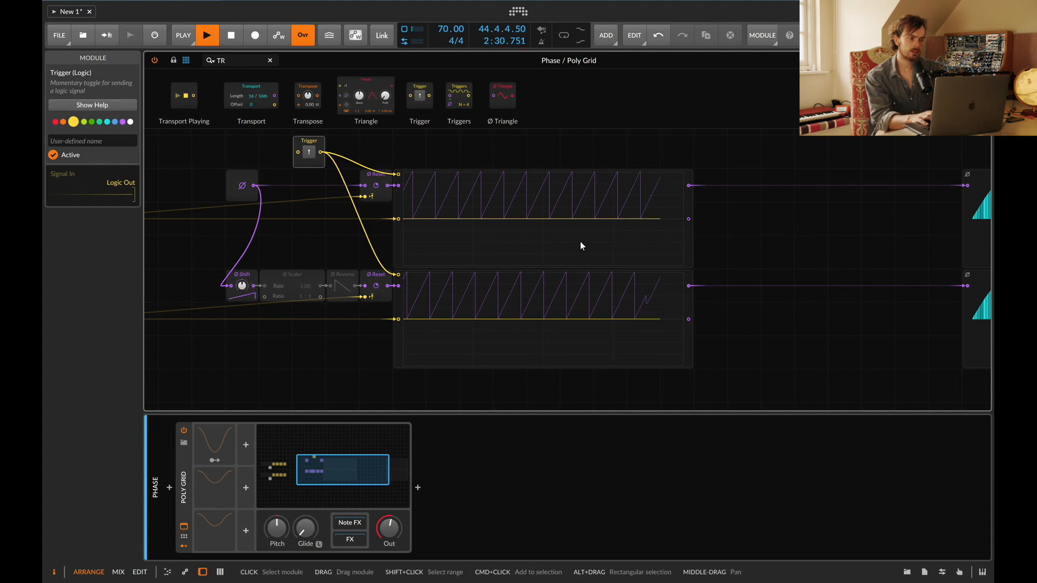
left_click(508, 196)
left_click(522, 317)
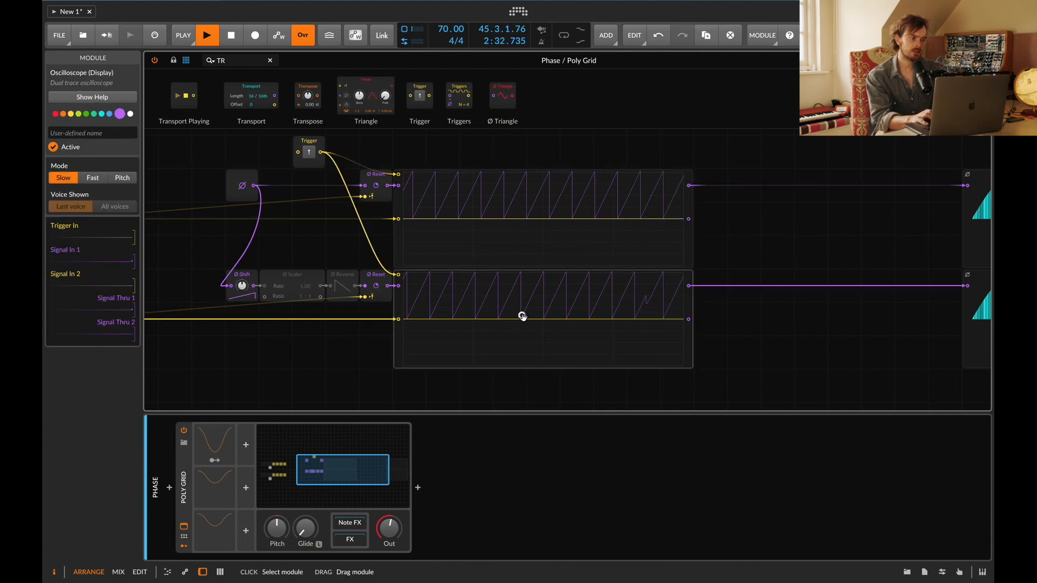
key("space")
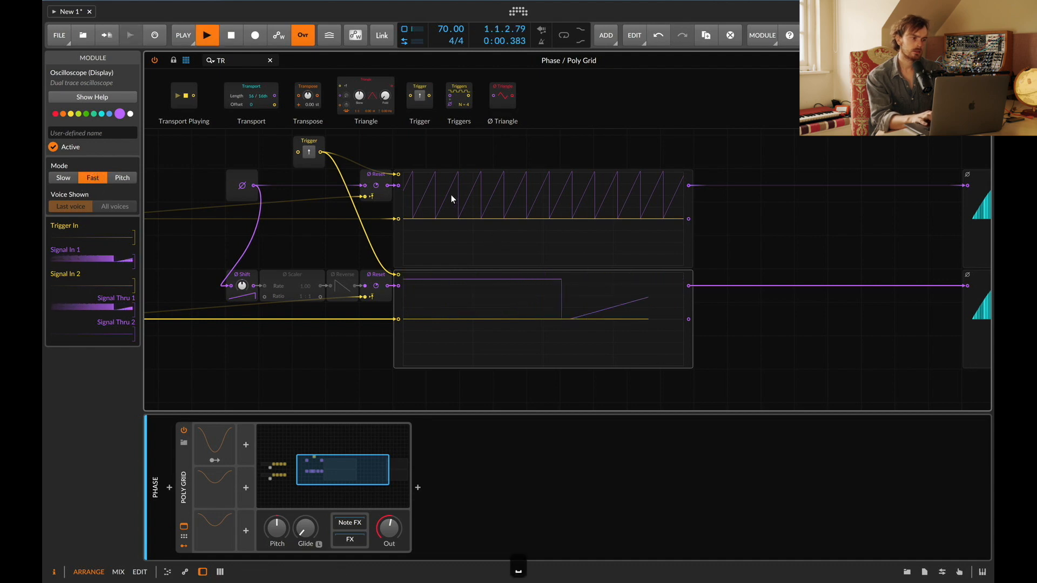
Step: Delete the Trigger module from the patch
left_click(464, 195)
key("space")
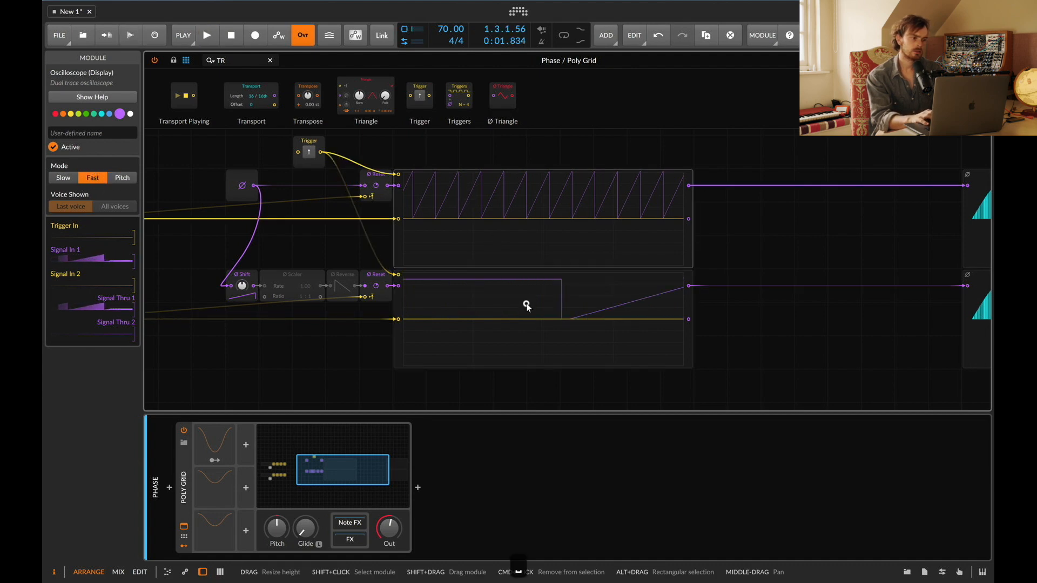
left_click(493, 321)
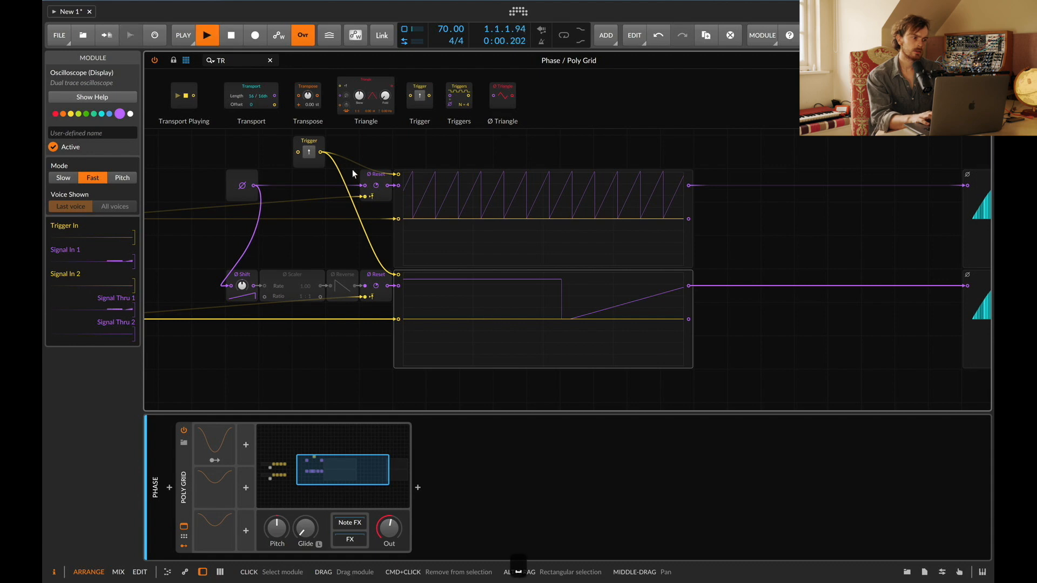
left_click(305, 144)
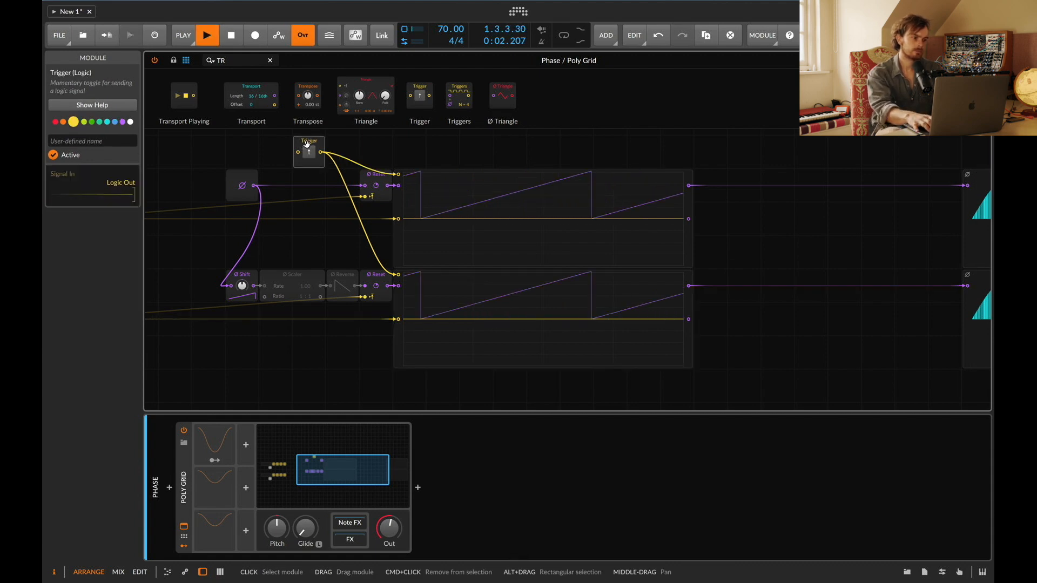
key("Delete")
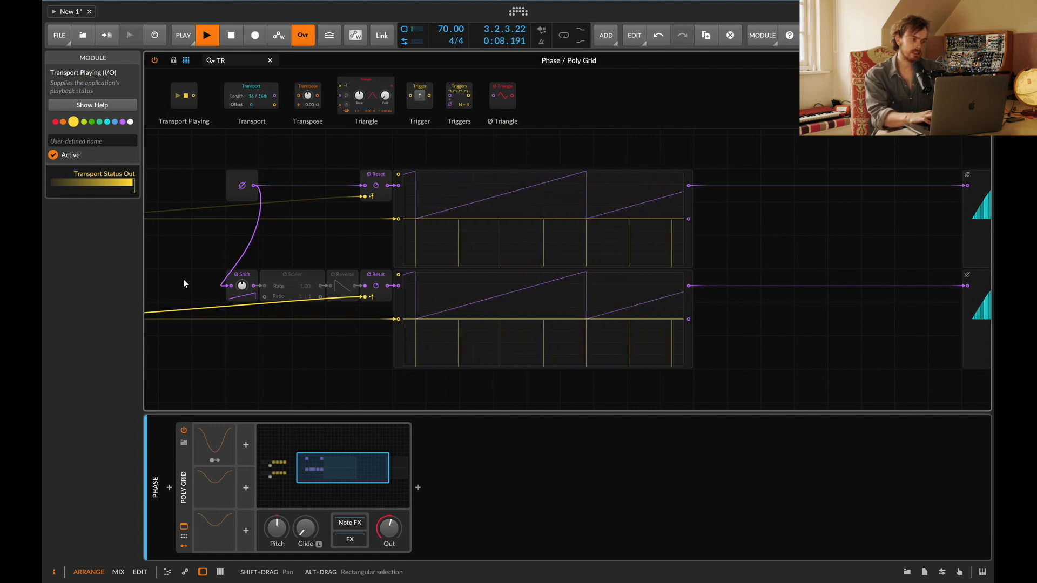
Step: Delete the Ø Shift module from the lower phase chain
left_click_drag(242, 285, 242, 250)
double_click(242, 285)
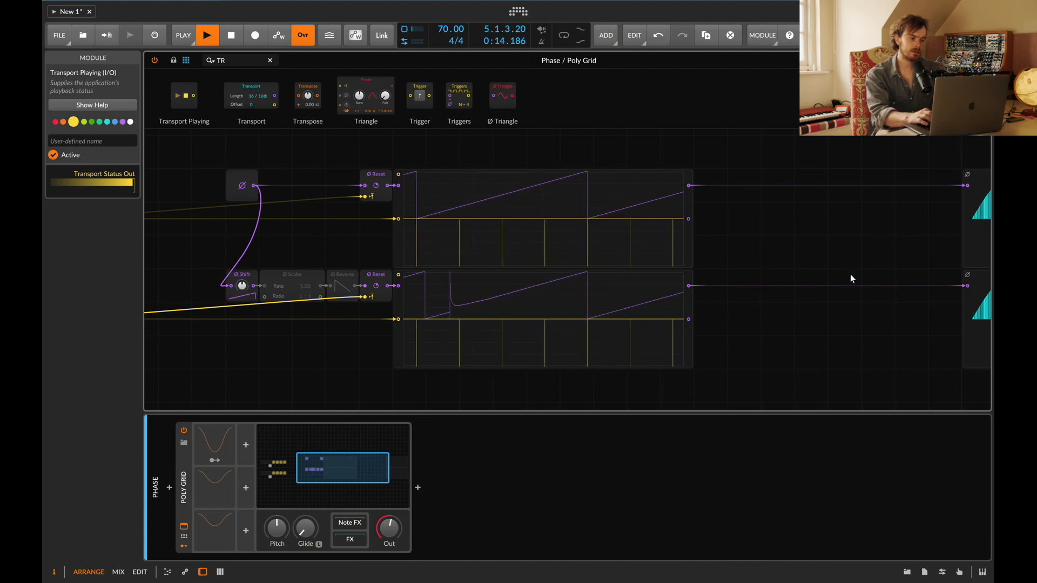
left_click(235, 272)
key("Delete")
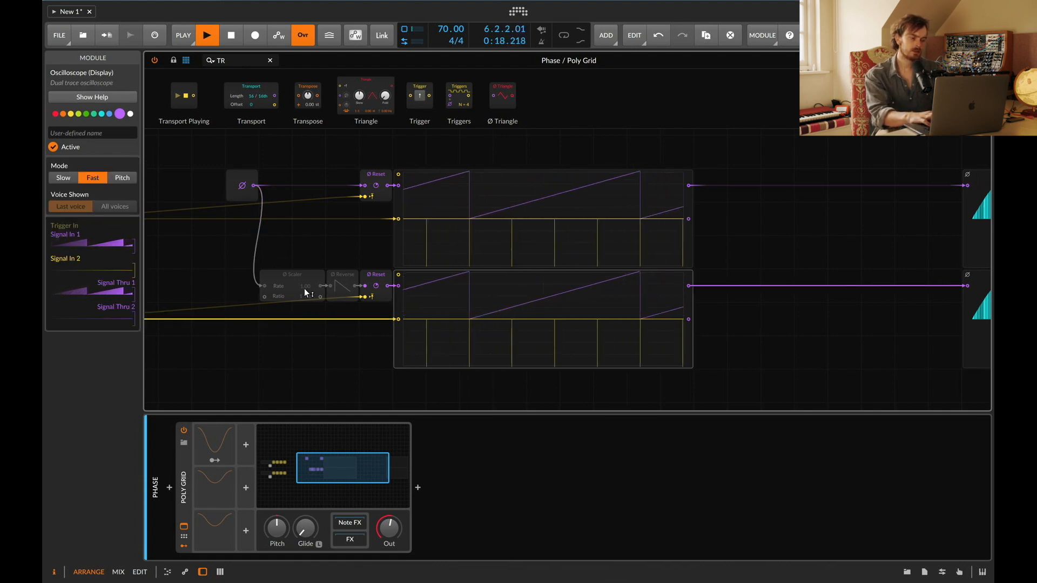
Step: Enable the Ø Scaler module and reactivate the audio engine, sending the crash report
left_click(290, 273)
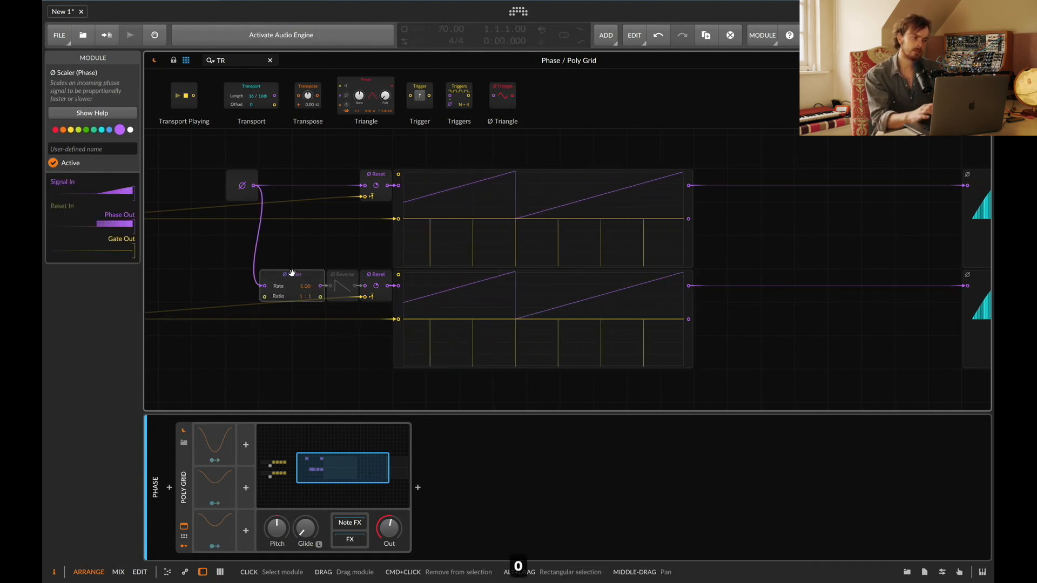
left_click(324, 34)
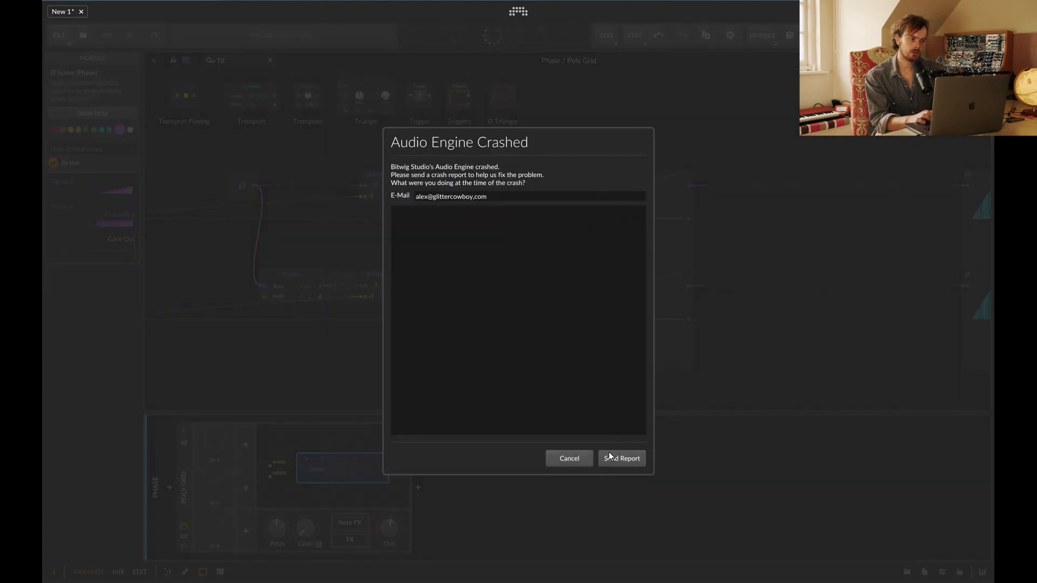
left_click(610, 458)
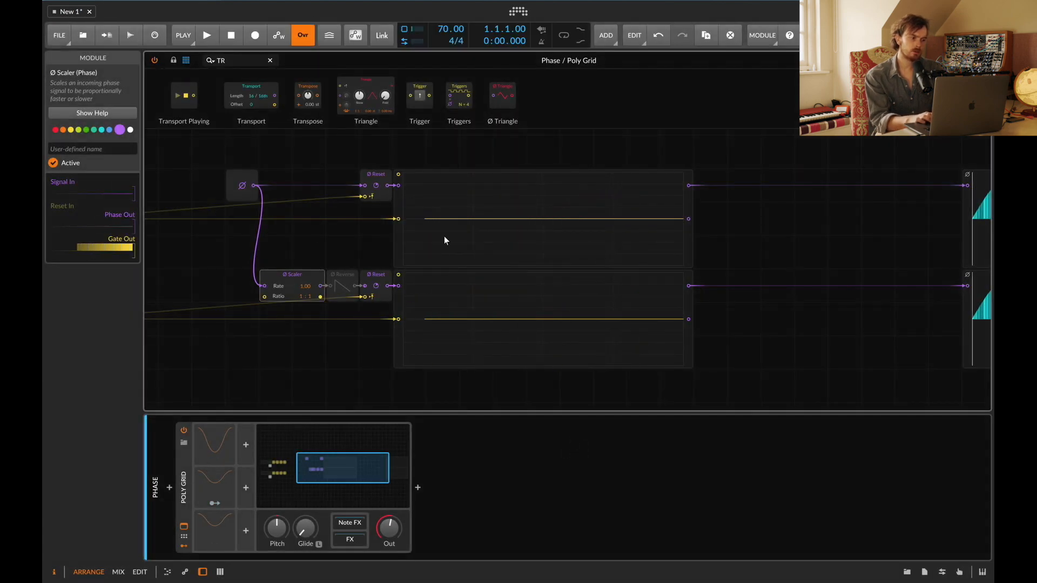
Step: Set the Ø Scaler ratio to 1 : 2 and restart playback to compare the ramps
key("space")
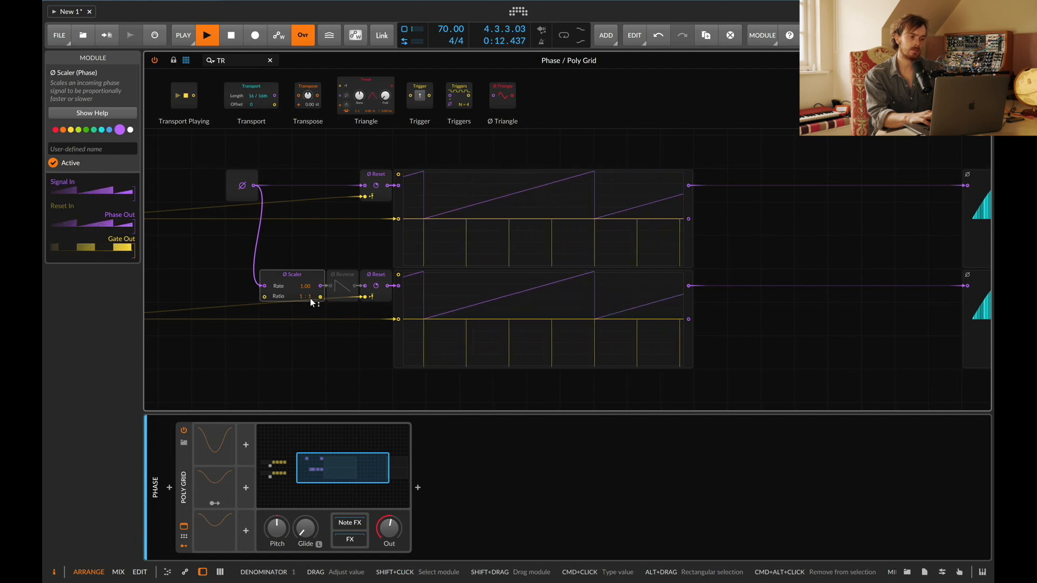
left_click_drag(307, 301, 403, 300)
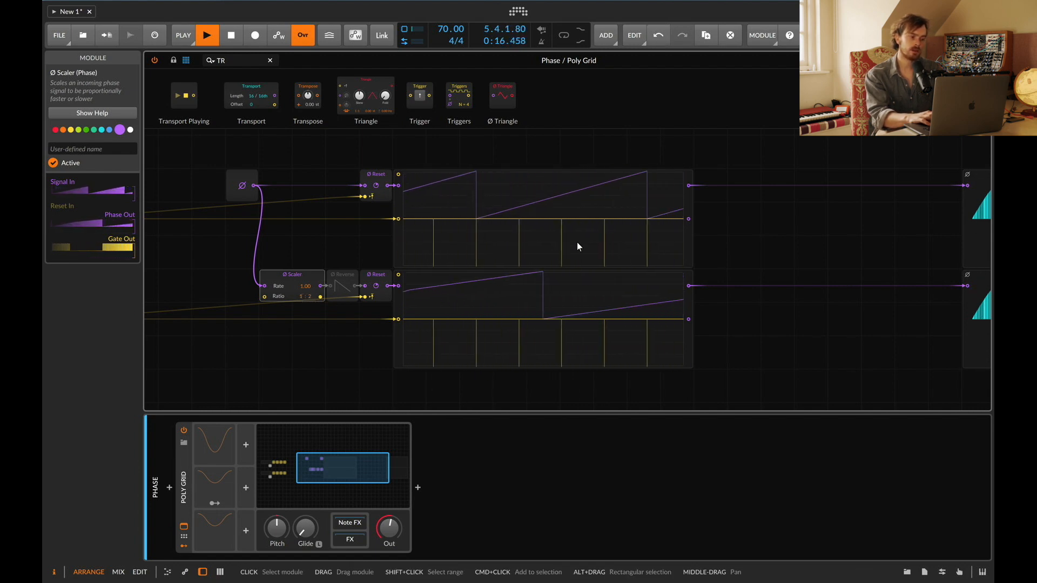
key("space")
key("space")
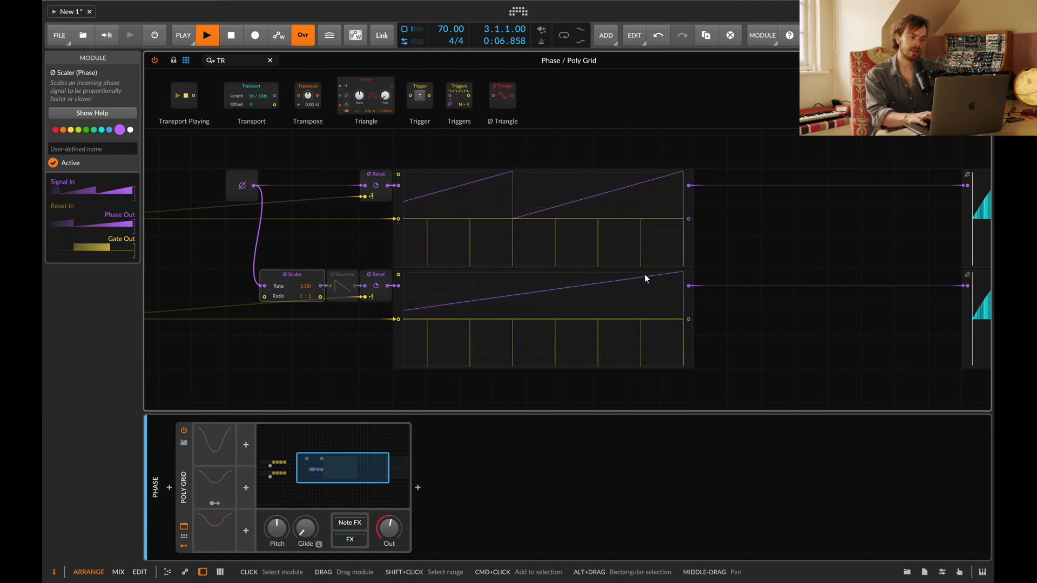
Step: Set the Ø Scaler ratio to 2 : 1 and restart playback
left_click_drag(307, 298, 307, 304)
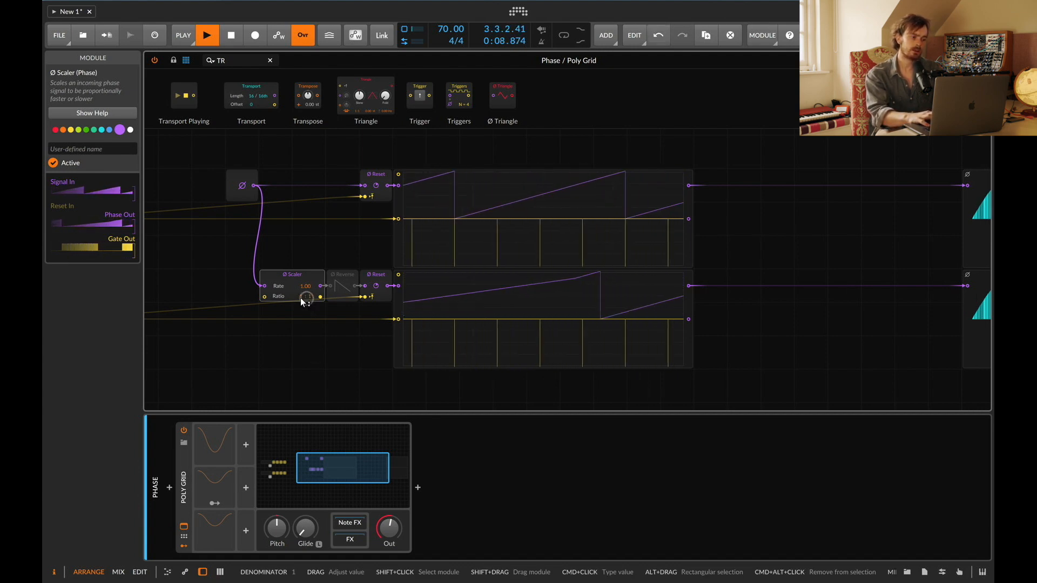
key("space")
key("space")
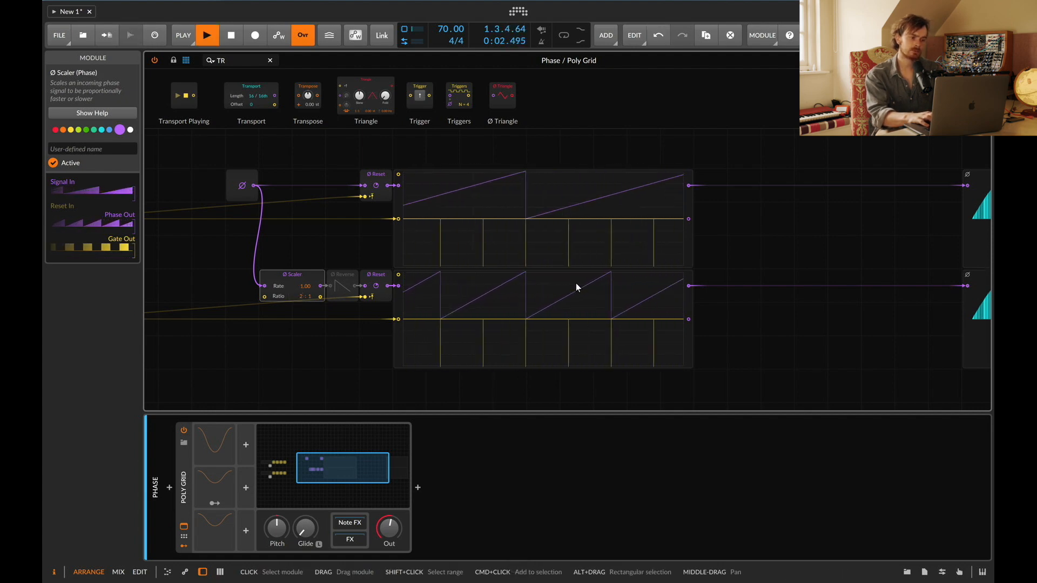
Step: Set the Ø Scaler ratio numerator to 3 and restart playback
double_click(299, 297)
type("3")
key("Return")
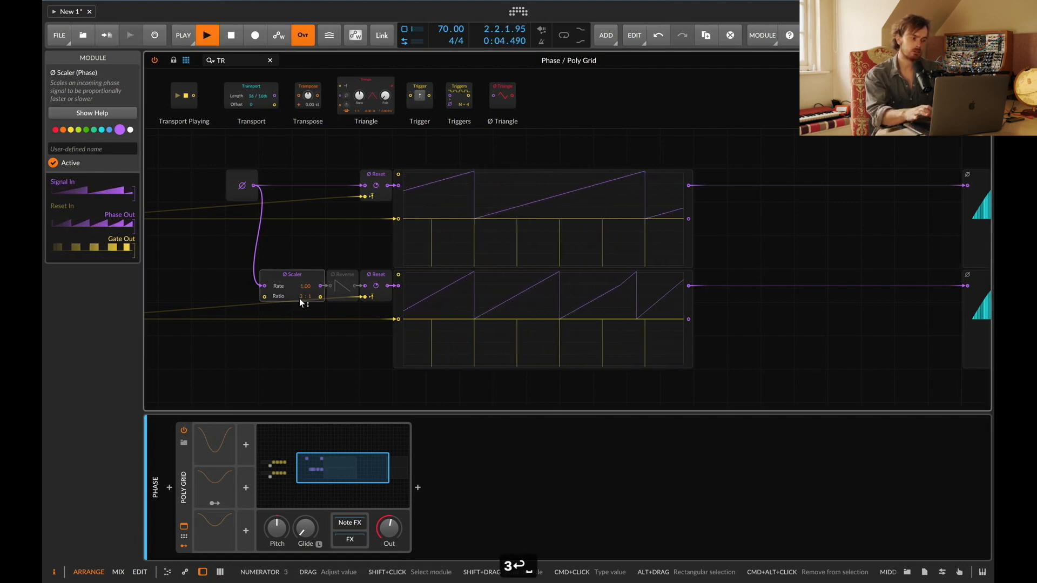
key("space")
key("space")
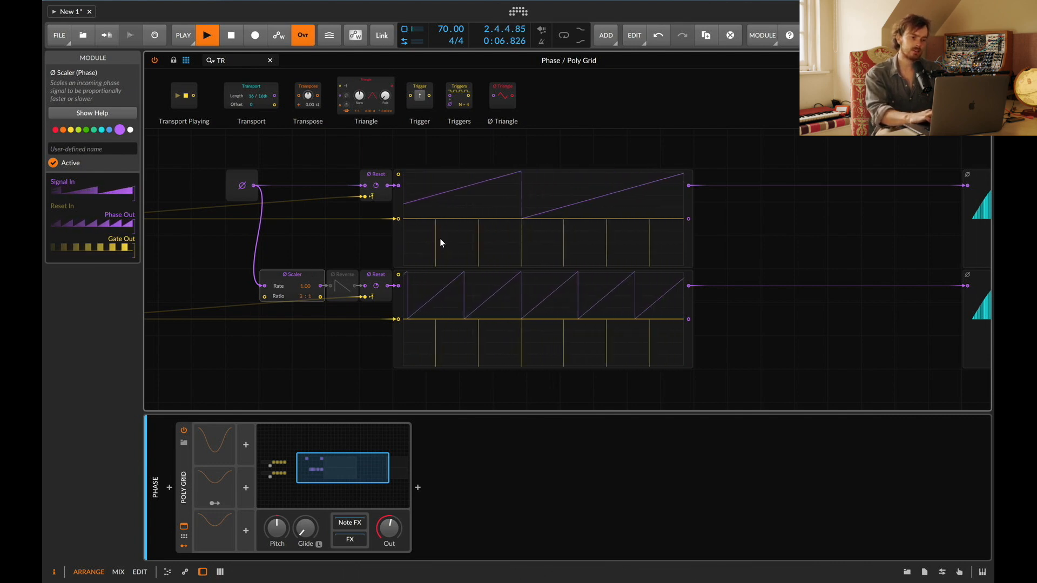
Step: Set the Ø Scaler ratio to 2 : 1 and enable the Ø Reverse module
scroll(515, 270, "right", 1)
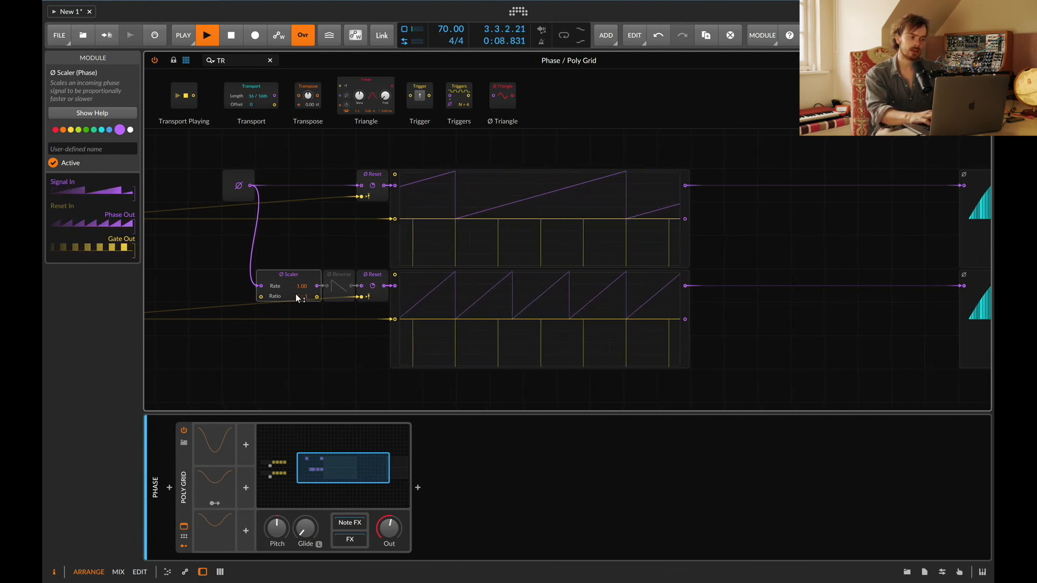
left_click_drag(297, 297, 297, 291)
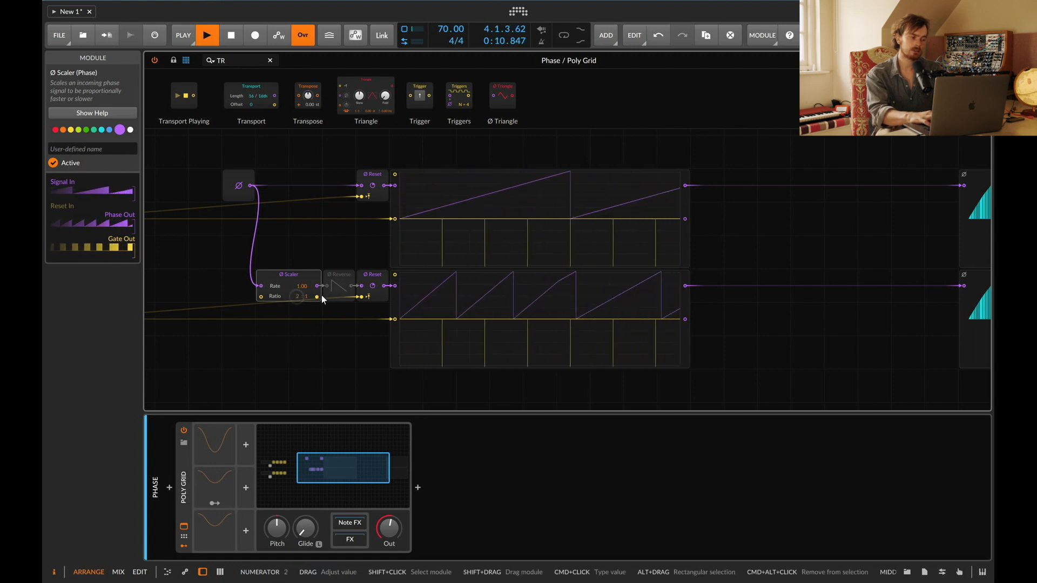
left_click(342, 276)
key("0")
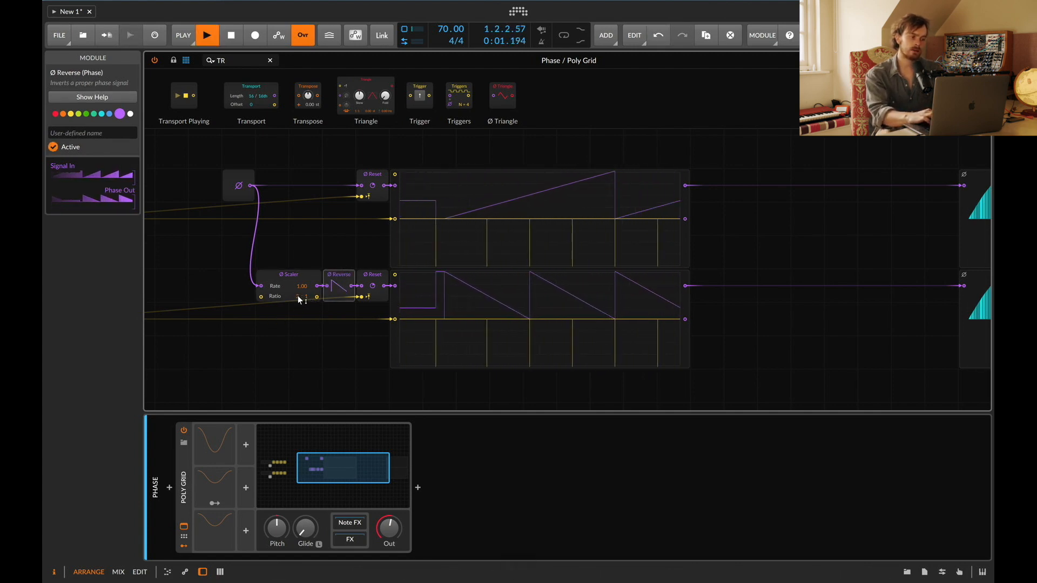
Step: Set the Ø Scaler ratio back to 1 : 1 and restart playback
left_click_drag(297, 296, 298, 303)
key("space")
key("space")
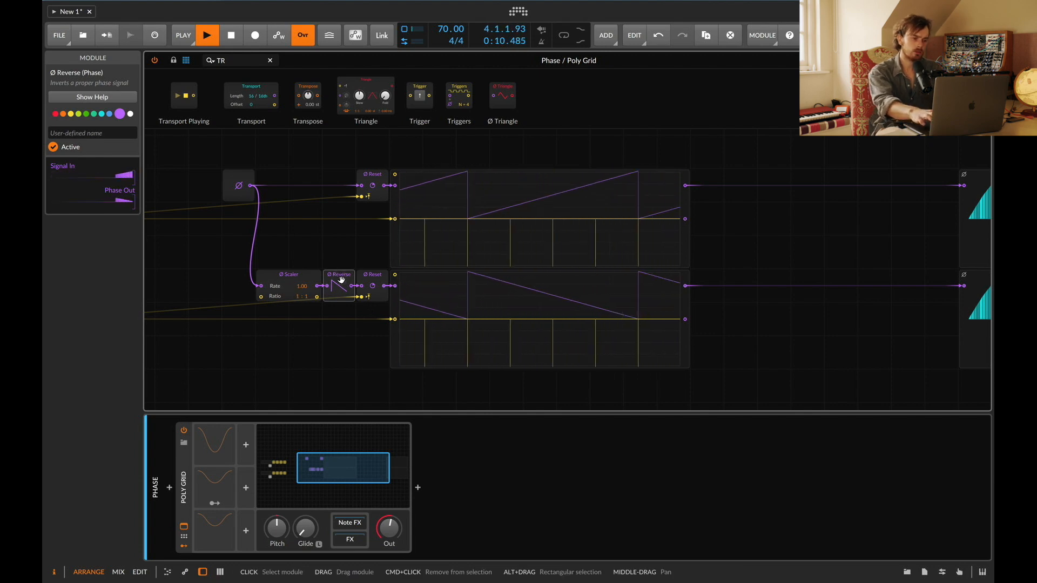
Step: Disable the Ø Reverse module and restart playback
key("0")
key("space")
key("space")
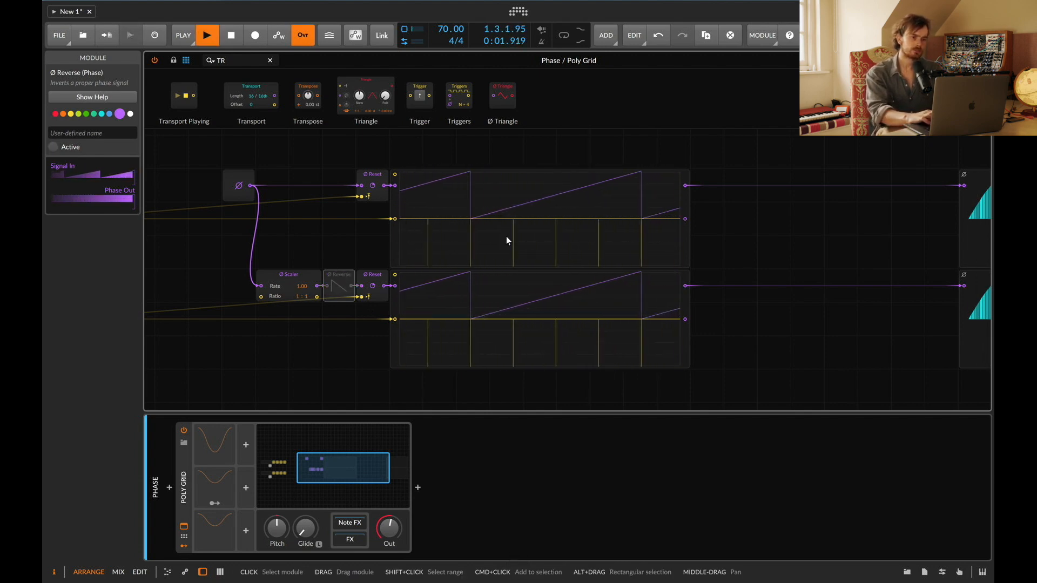
Step: Select both Steps modules and draw all their steps to full height
scroll(507, 235, "right", 3)
left_click_drag(865, 145, 601, 354)
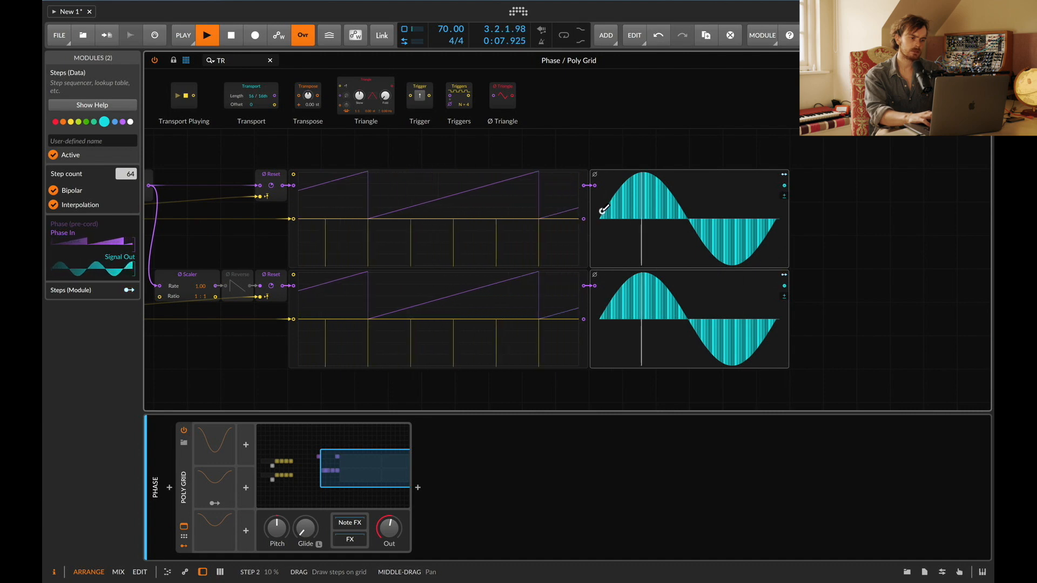
left_click_drag(602, 211, 781, 204)
mouse_move(599, 301)
left_mouse_down()
mouse_move(669, 286)
mouse_move(778, 308)
left_mouse_up()
left_click_drag(600, 176, 781, 169)
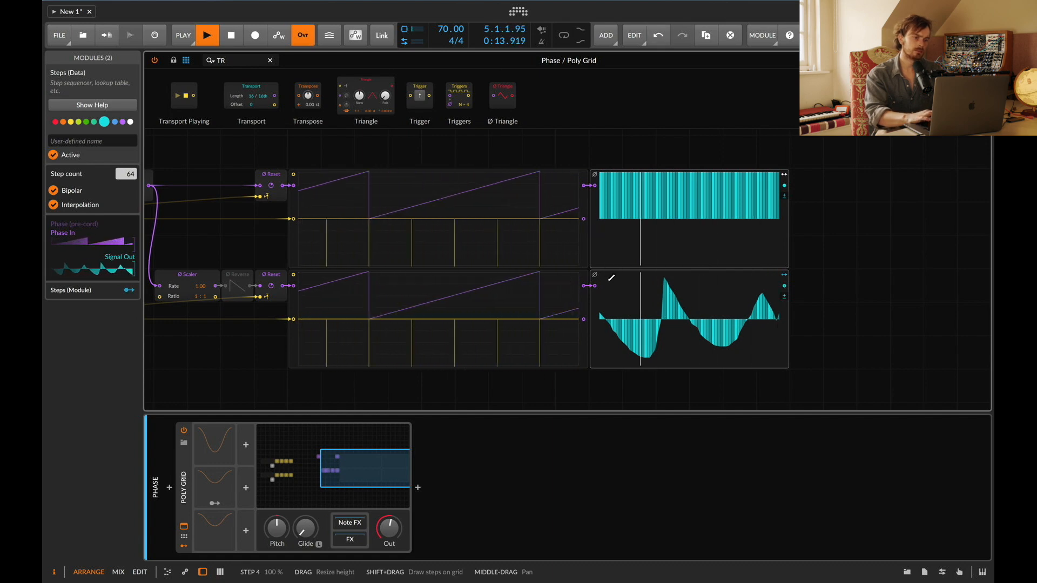
mouse_move(605, 280)
left_mouse_down()
mouse_move(590, 211)
mouse_move(771, 205)
left_mouse_up()
mouse_move(771, 277)
left_mouse_down()
mouse_move(780, 232)
mouse_move(812, 229)
left_mouse_up()
Step: Disconnect and reconnect both oscilloscope outputs to the Steps modules' phase inputs
scroll(253, 190, "left", 2)
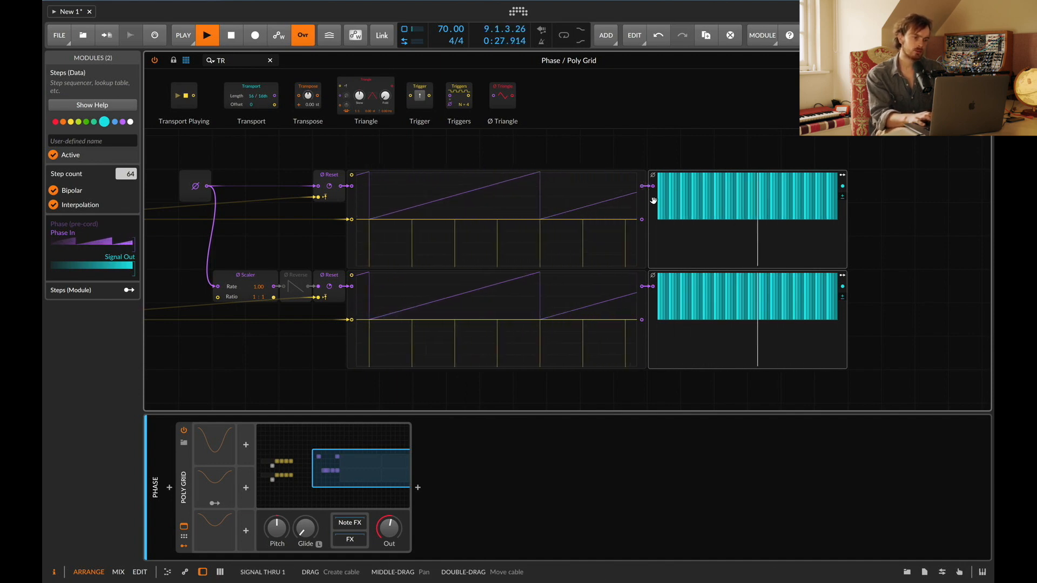
left_click_drag(652, 187, 644, 175)
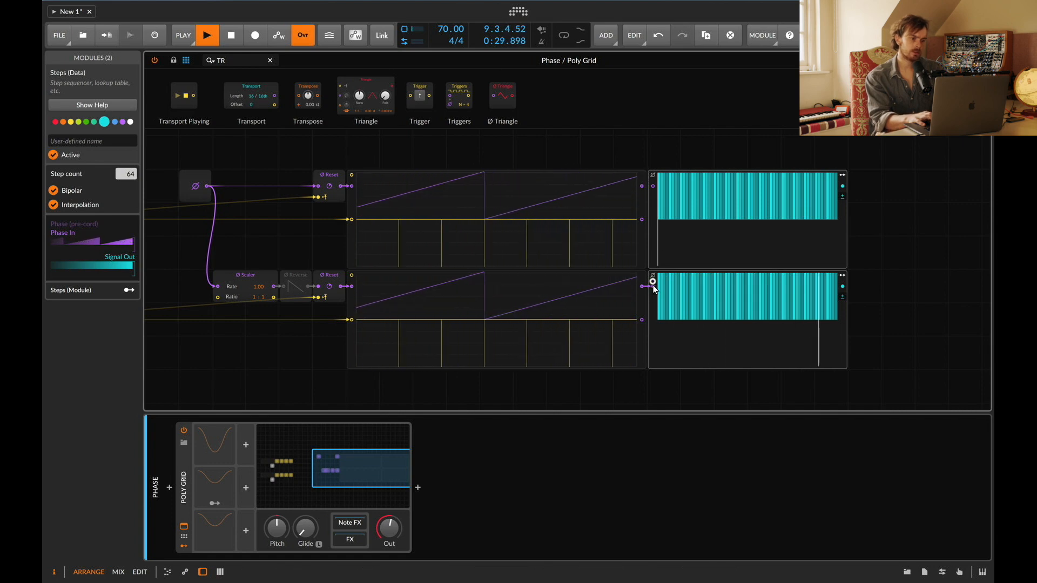
left_click_drag(652, 286, 649, 272)
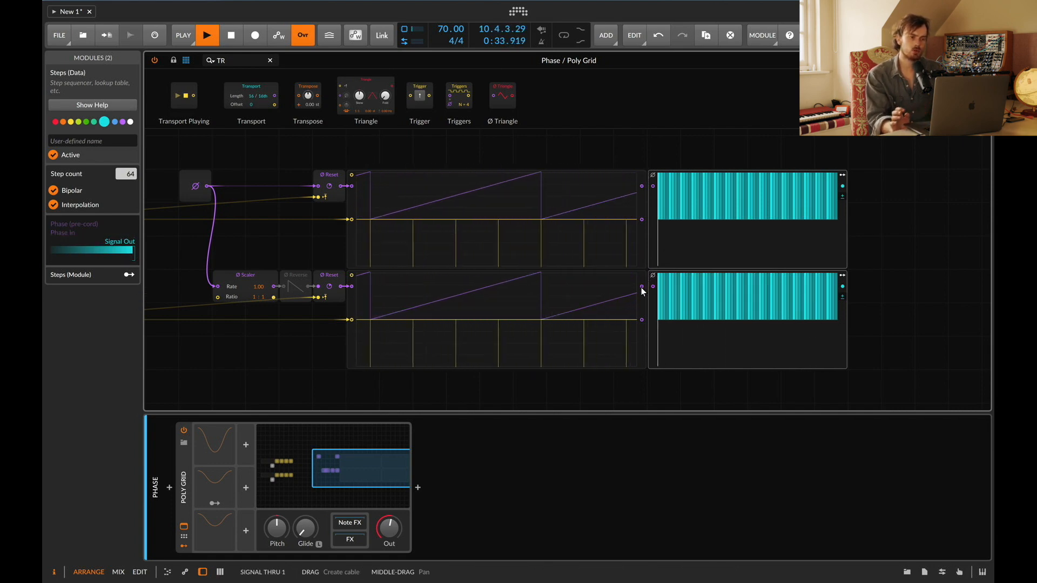
left_click_drag(642, 287, 654, 286)
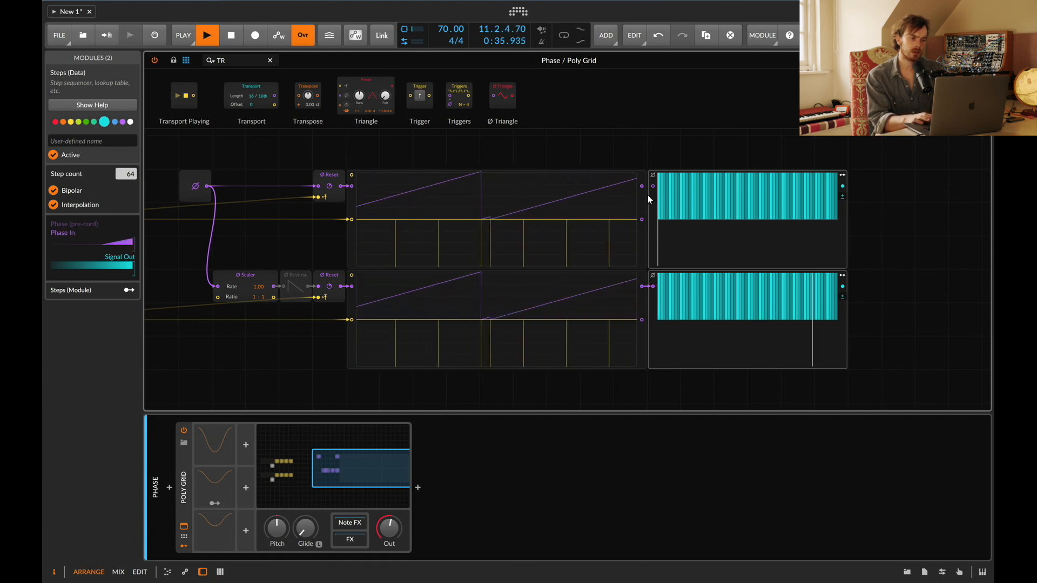
left_click_drag(641, 186, 653, 186)
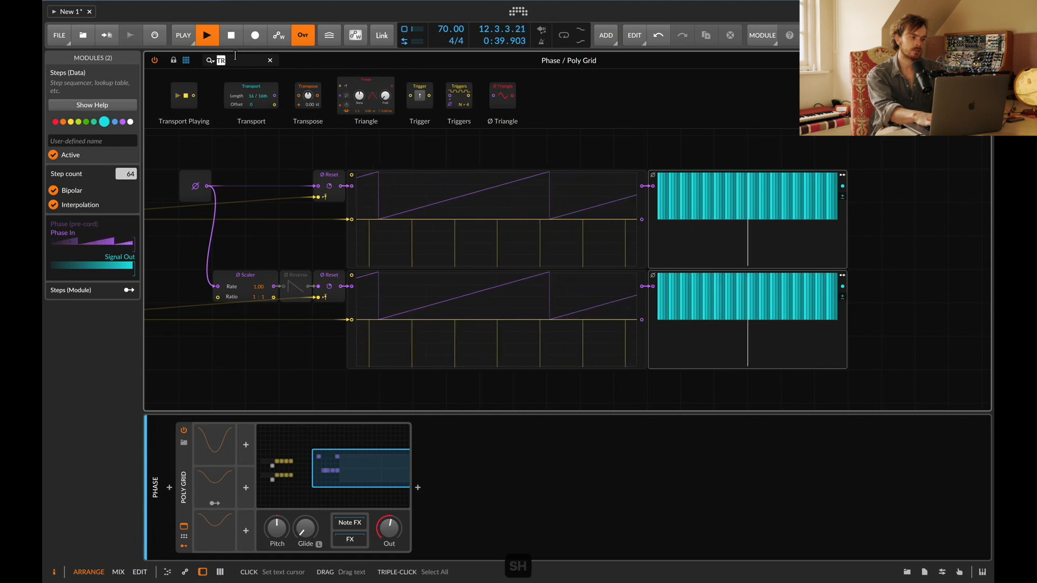
Step: Insert a Ø Shift module before the lower Ø Scaler and set its amount to 50 %
type("SHIF")
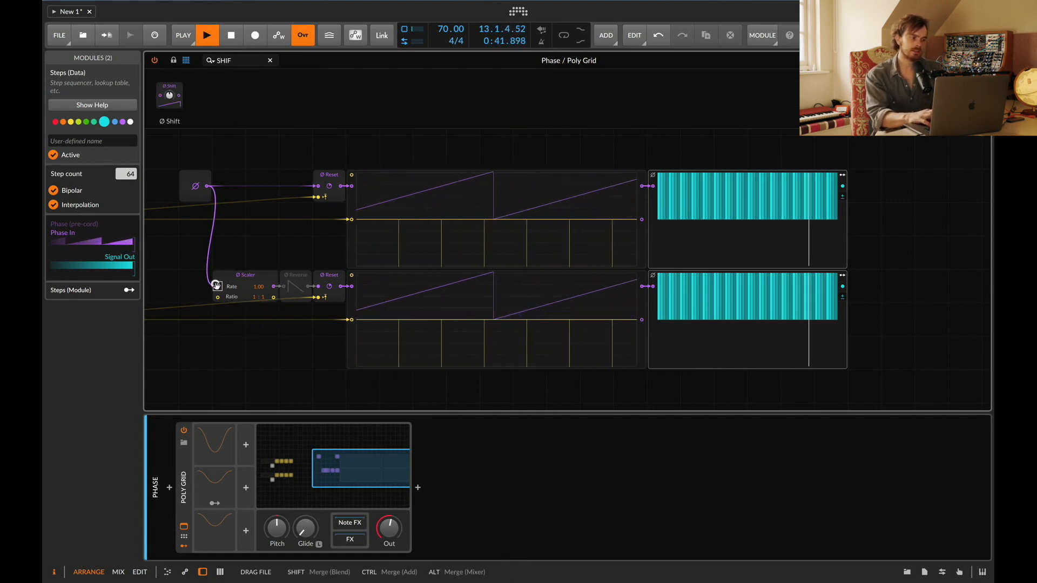
type("50")
key("Return")
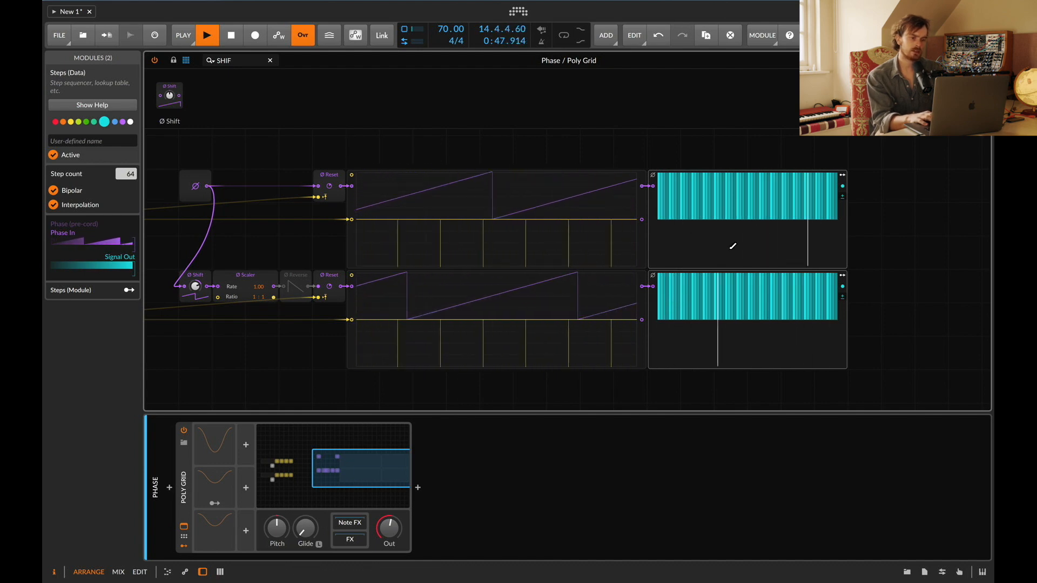
Step: Try the Ø Shift amount at 25 % and at -25 %
type("25")
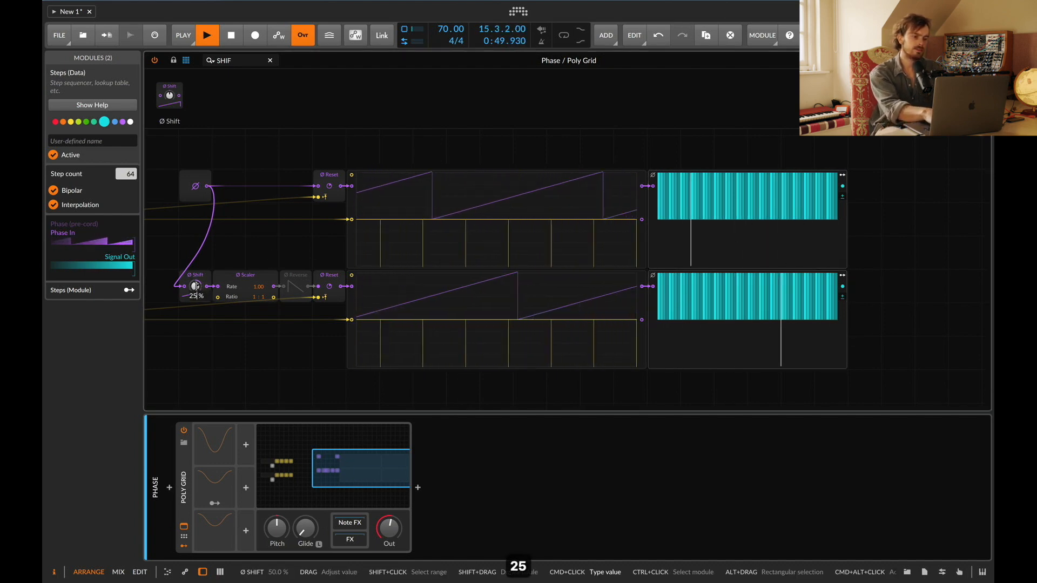
key("Return")
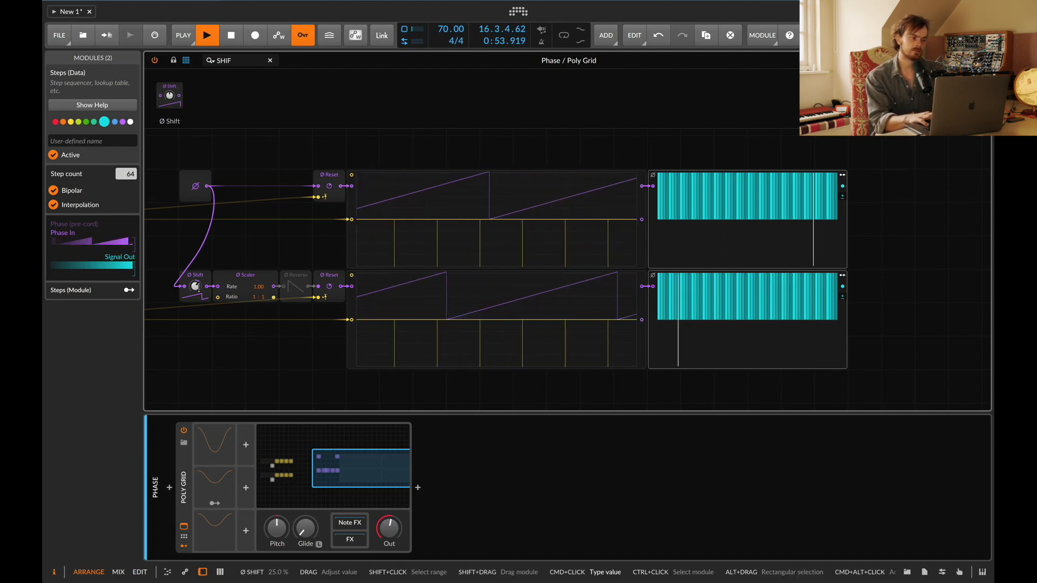
type("-25")
key("Return")
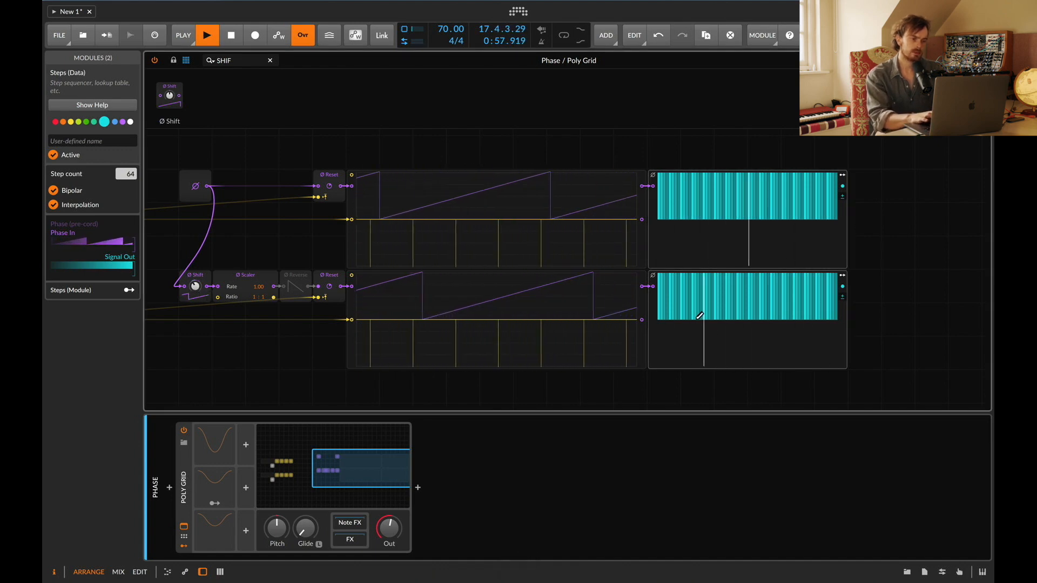
Step: Disable the Ø Shift module and enable the Ø Reverse module
left_click(189, 275)
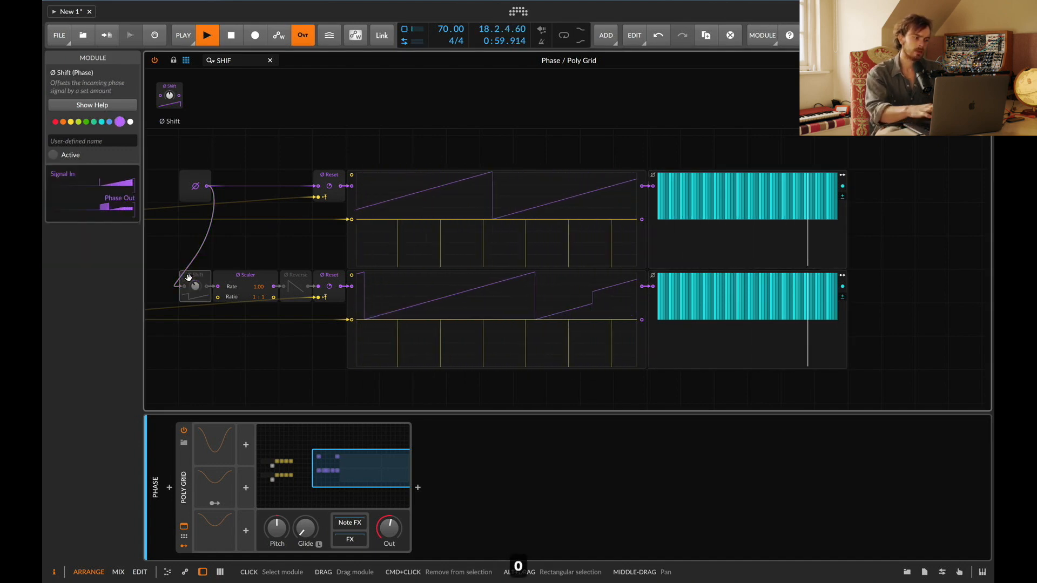
key("0")
left_click(299, 281)
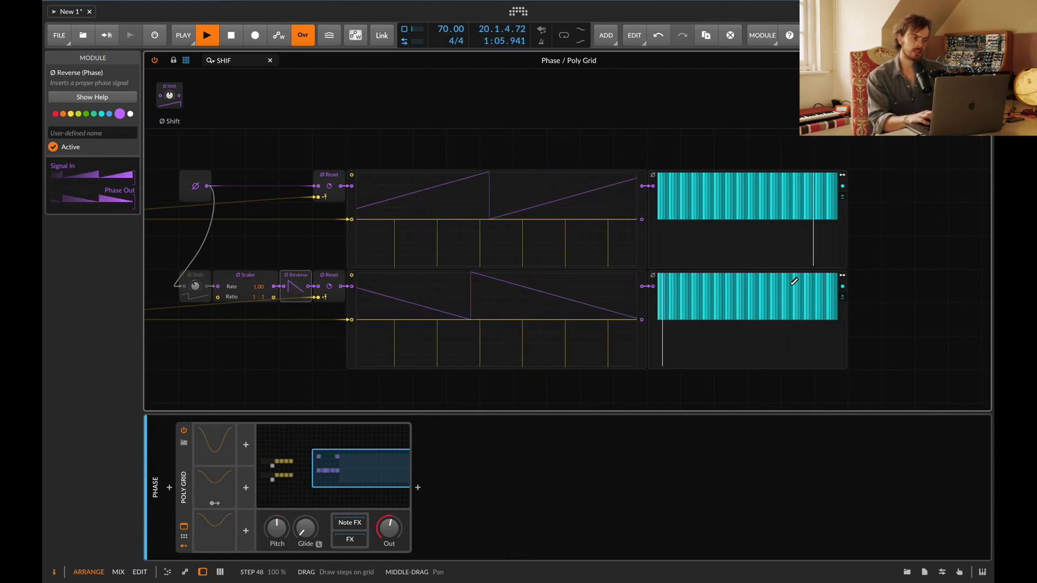
Step: Disable the Ø Reverse module and restart playback
key("space")
key("space")
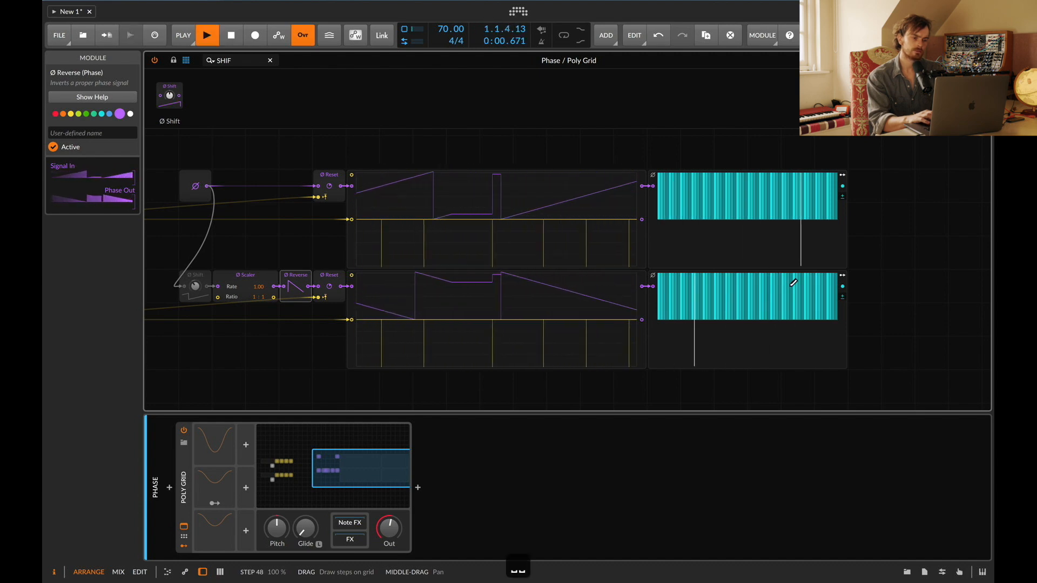
key("0")
key("space")
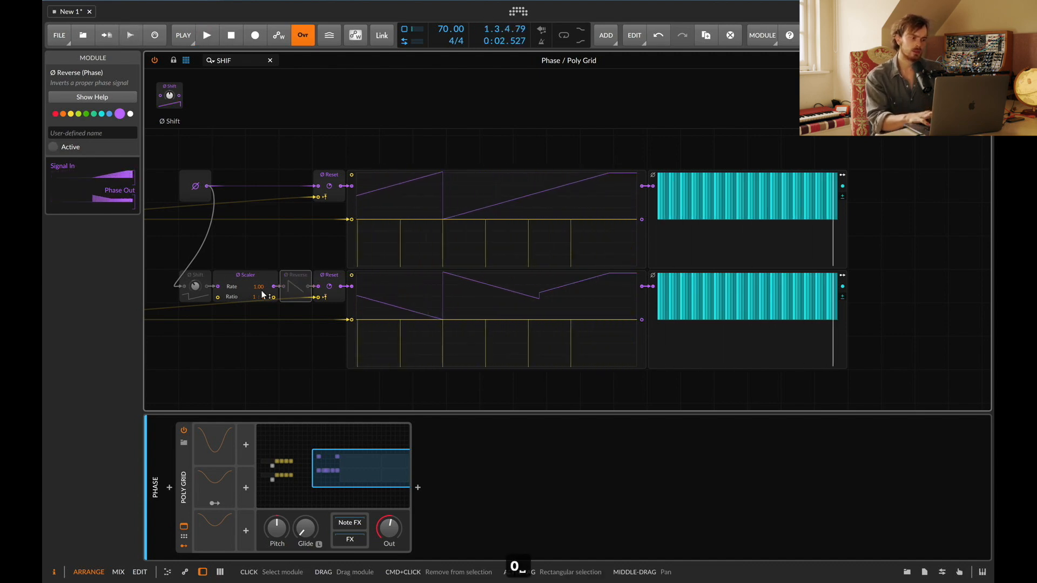
Step: Try the lower Ø Scaler's ratio at 2:1 and then at 3:1
type("2")
key("Return")
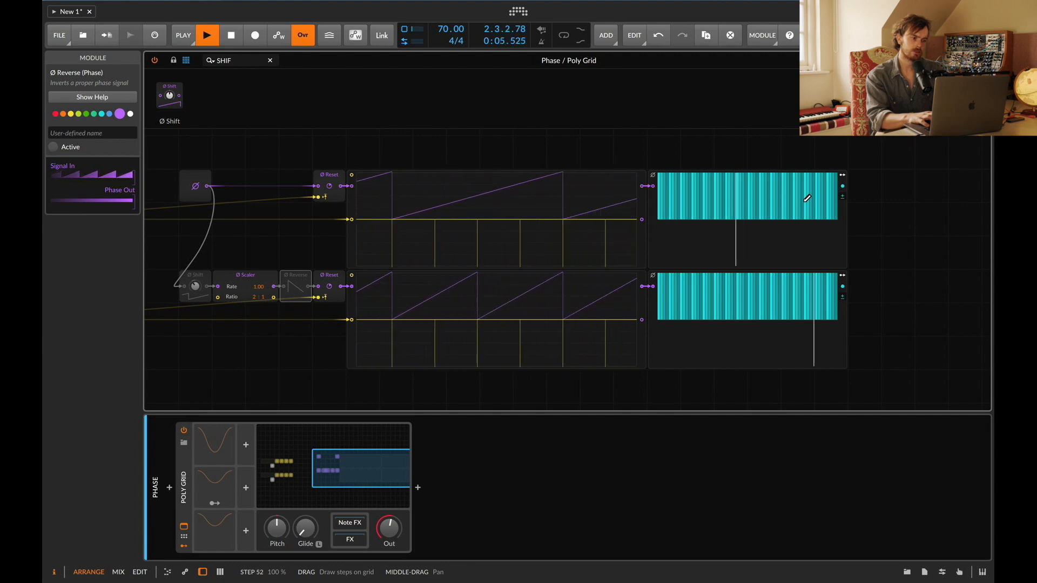
key("space")
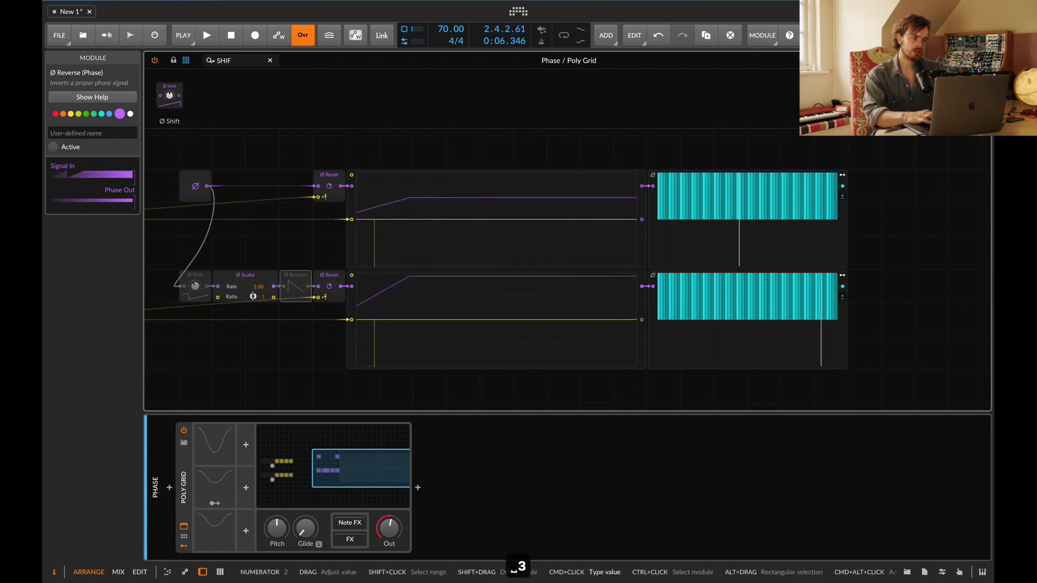
type("3")
key("Return")
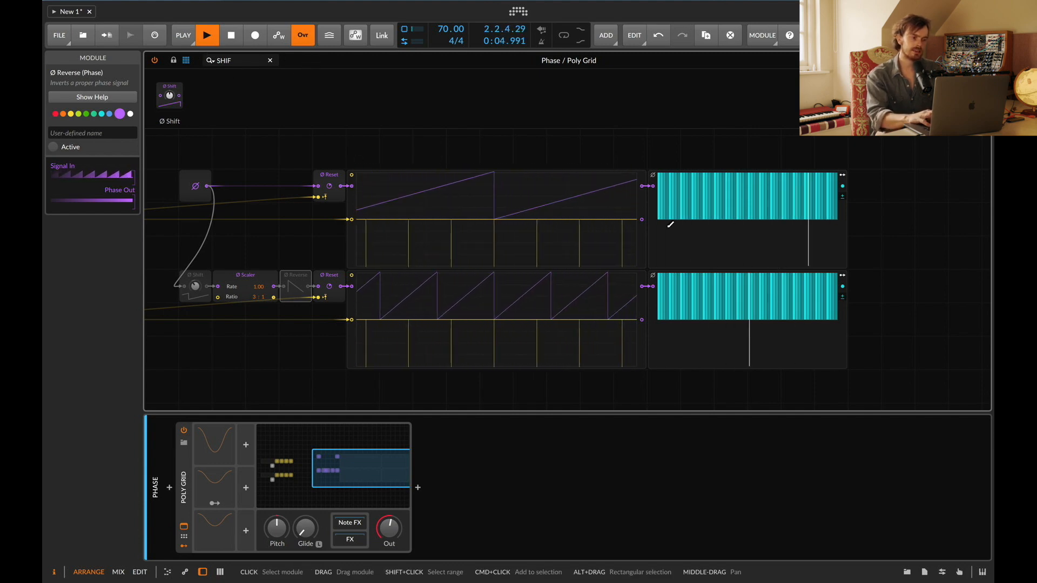
Step: Set the upper Steps module's step count to 8
left_click(648, 225)
left_click(123, 174, "super")
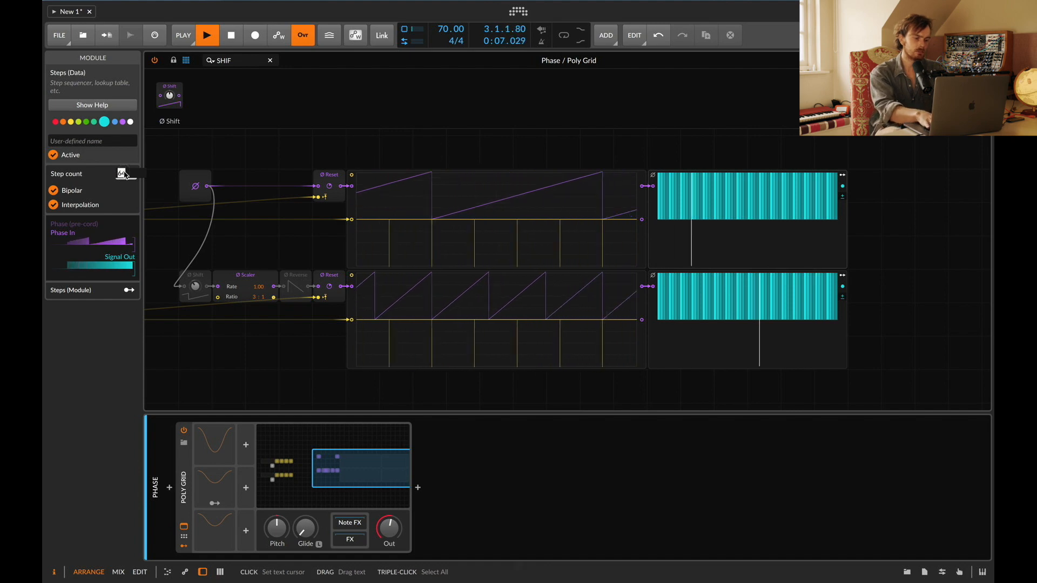
type("8")
key("Return")
Step: Draw bipolar step values in the upper Steps module and turn off its interpolation
left_click(691, 241)
left_click_drag(741, 233, 756, 227)
key("super+z")
left_click(643, 236)
left_click(654, 237)
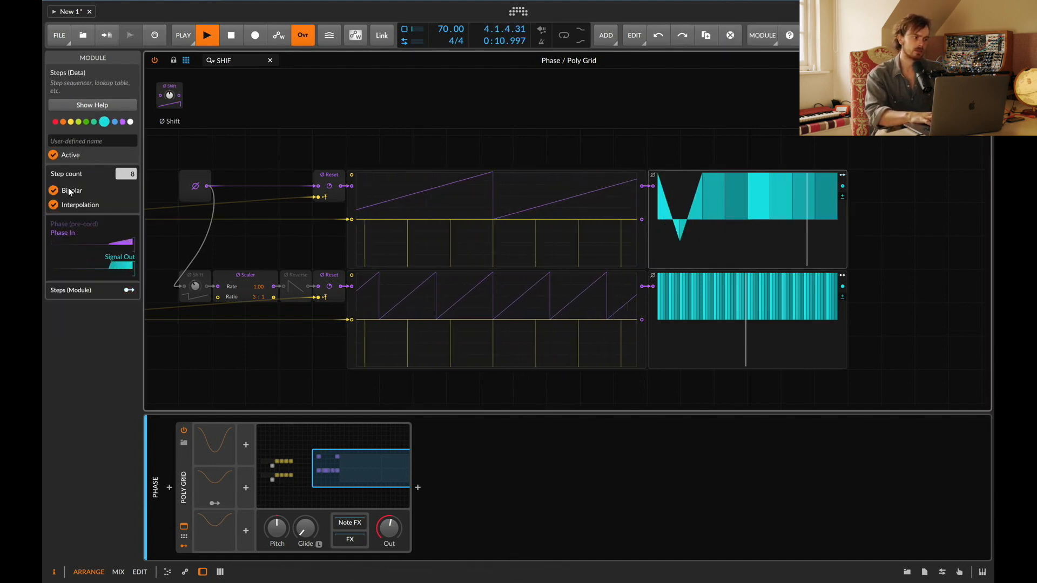
left_click(53, 204)
left_click(759, 252)
left_click_drag(804, 242, 833, 232)
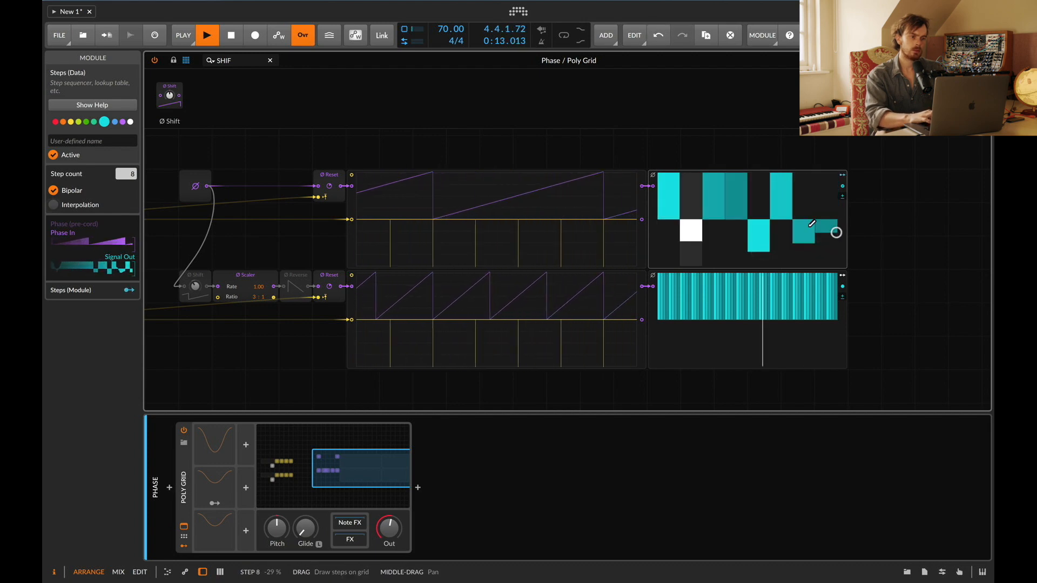
left_click(722, 208)
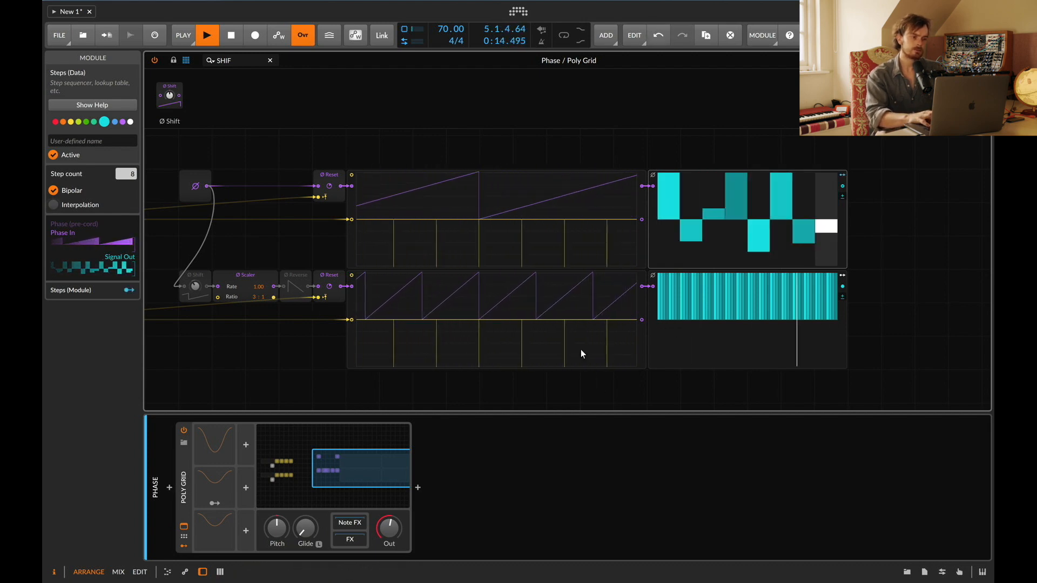
Step: Set the lower Steps module's step count to 8
left_click(652, 317)
left_click(131, 177, "super")
type("8")
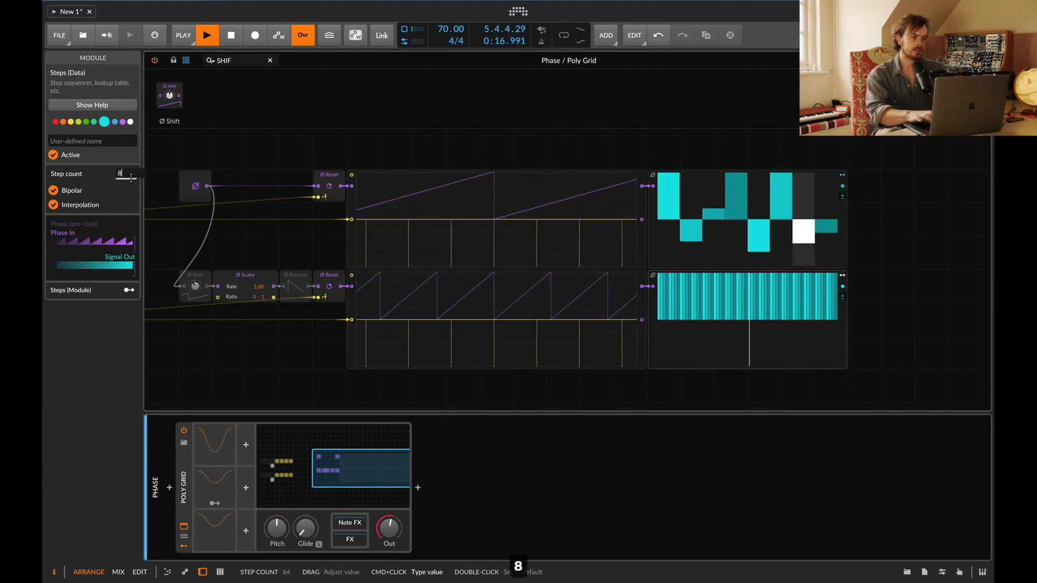
key("Return")
Step: Turn off interpolation in the lower Steps module and draw its bipolar step values
left_click(707, 328)
key("super+z")
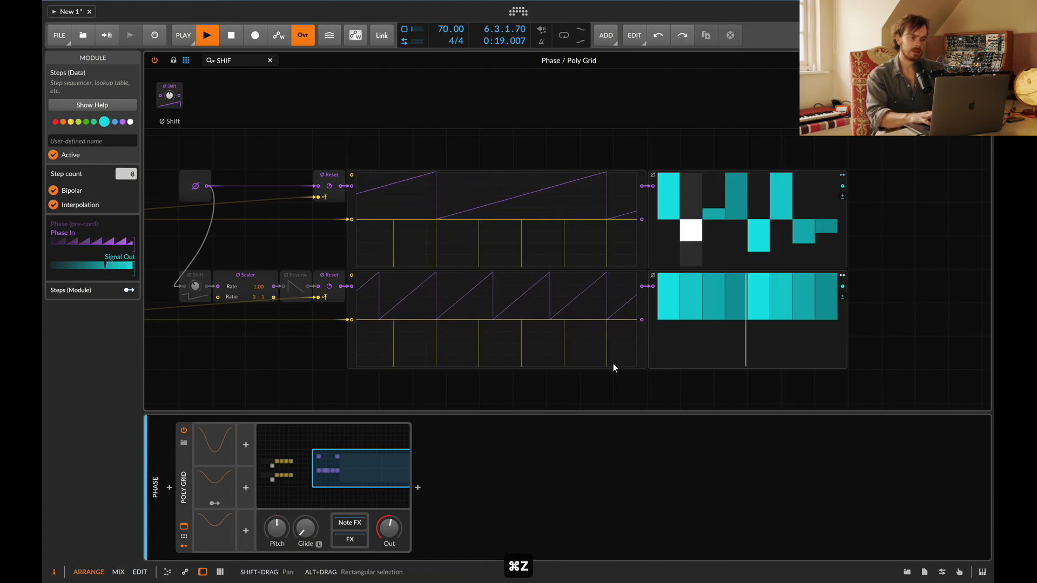
left_click(53, 205)
left_click(673, 335)
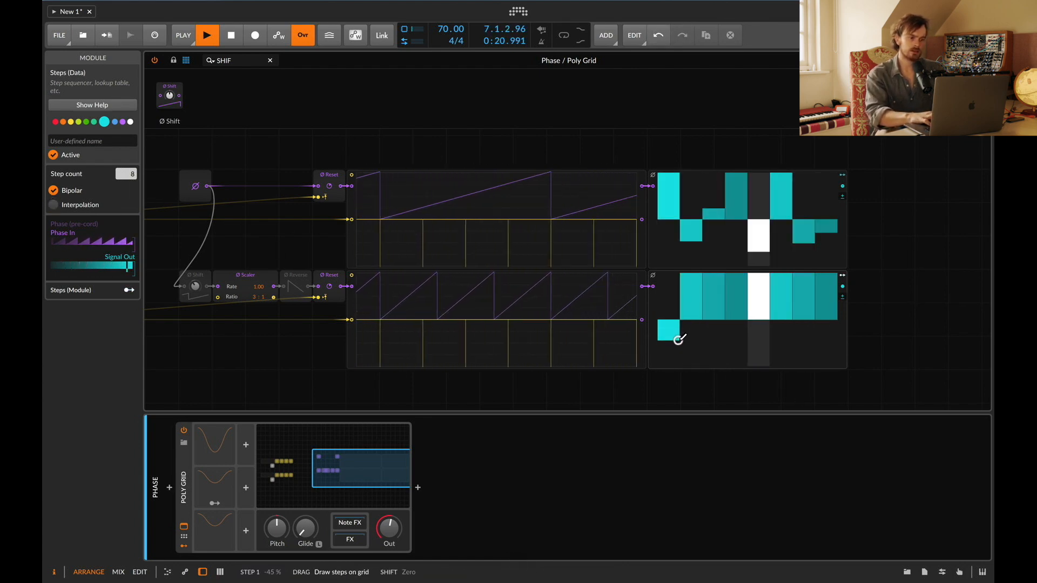
left_click(756, 336)
left_click(722, 326)
left_click(821, 343)
left_click(801, 346)
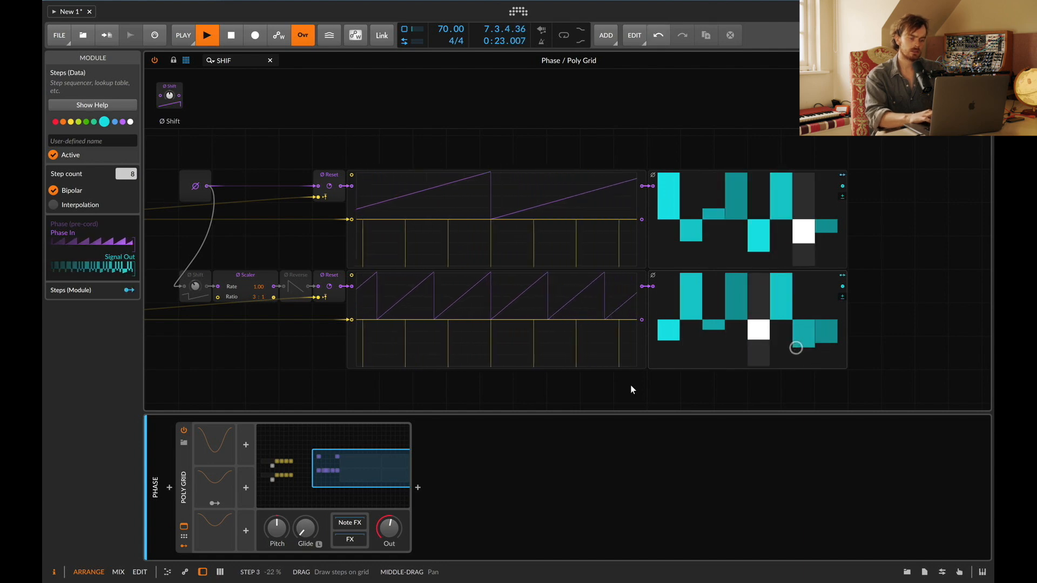
left_click(736, 303)
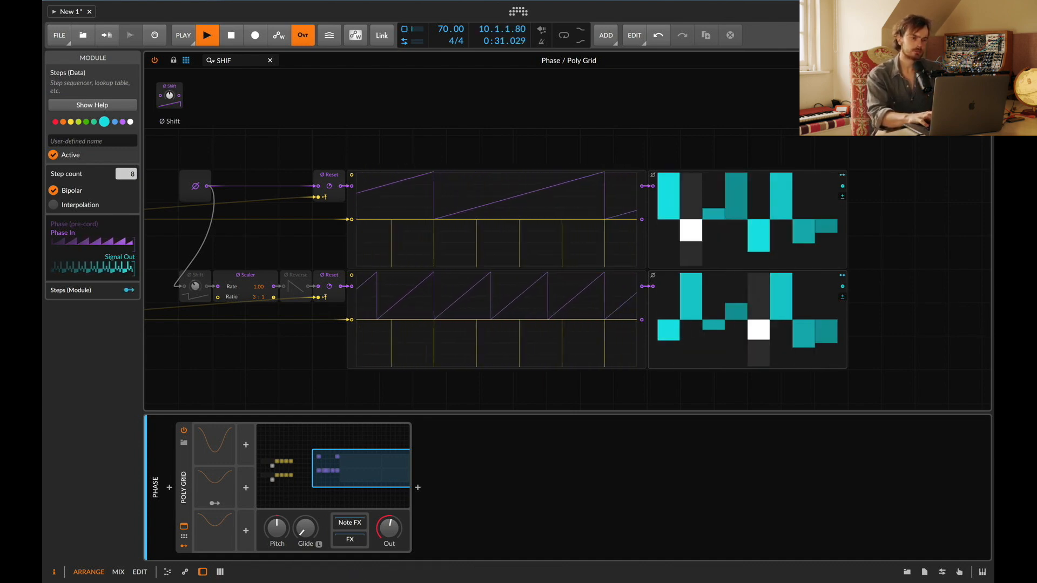
Step: Open the Poly Grid on the Phase As A Trigger track
left_click(184, 526)
left_click(185, 141)
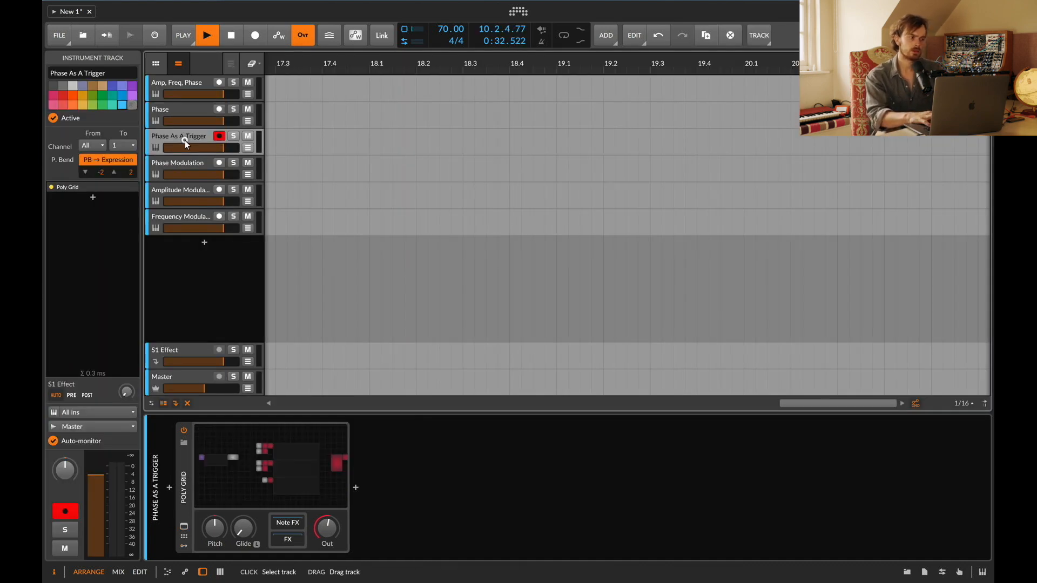
left_click(264, 449)
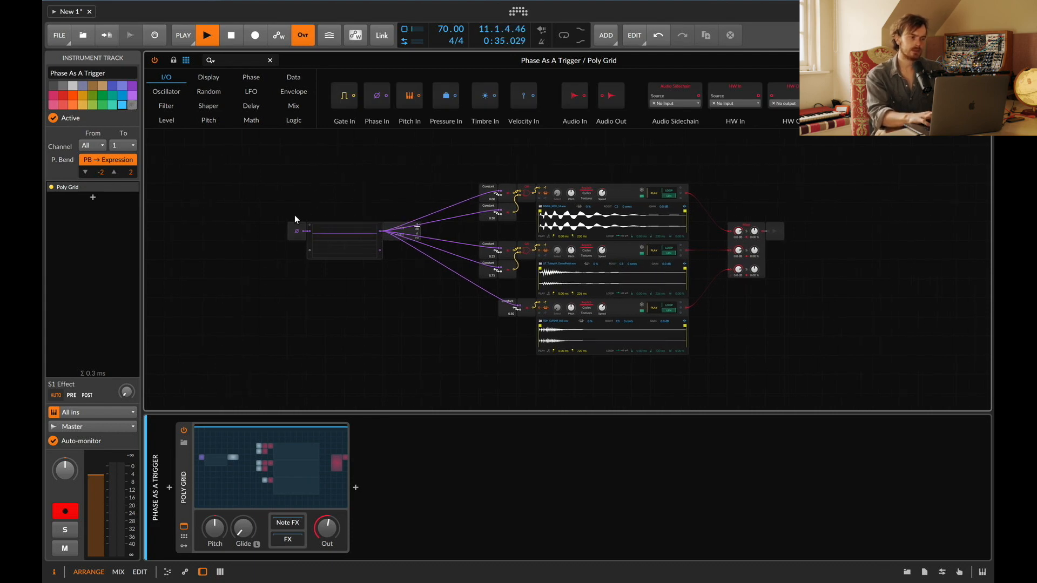
Step: Set the oscilloscope after the phase source to Pitch mode
scroll(294, 216, "up", 6)
scroll(294, 216, "left", 15)
scroll(294, 216, "right", 5)
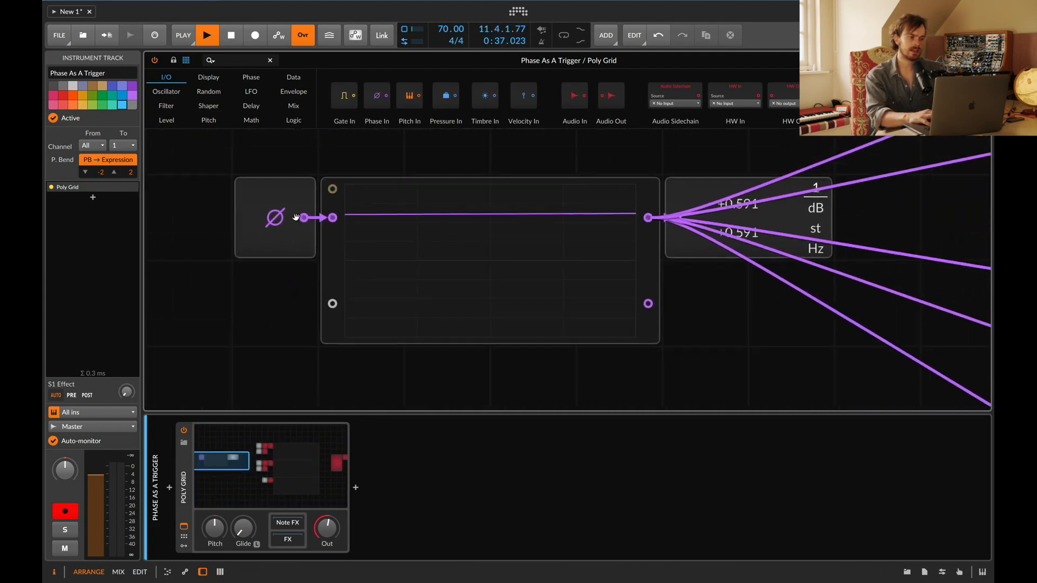
scroll(296, 216, "up", 3)
left_click(408, 303)
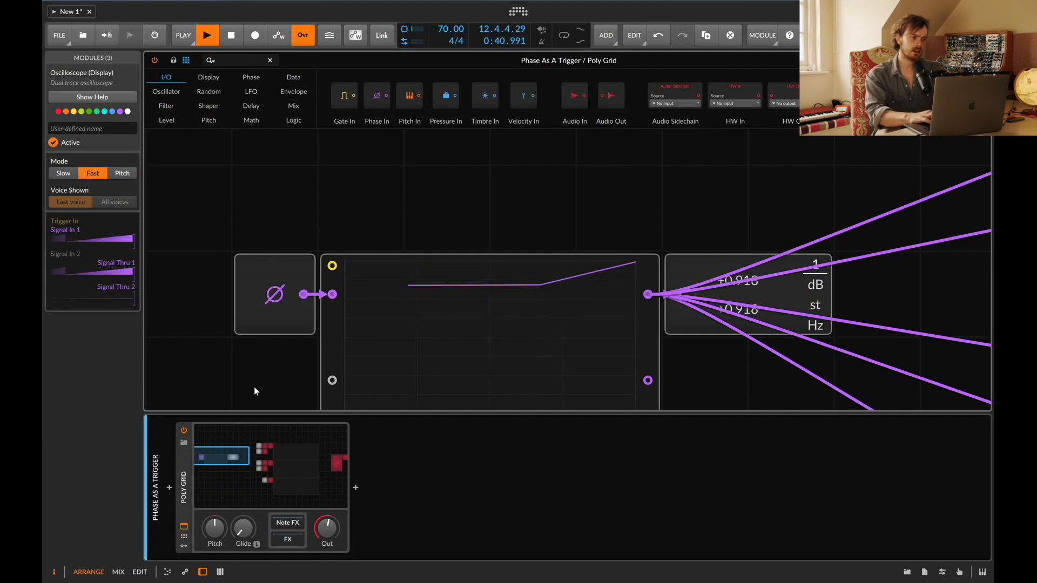
left_click(124, 174)
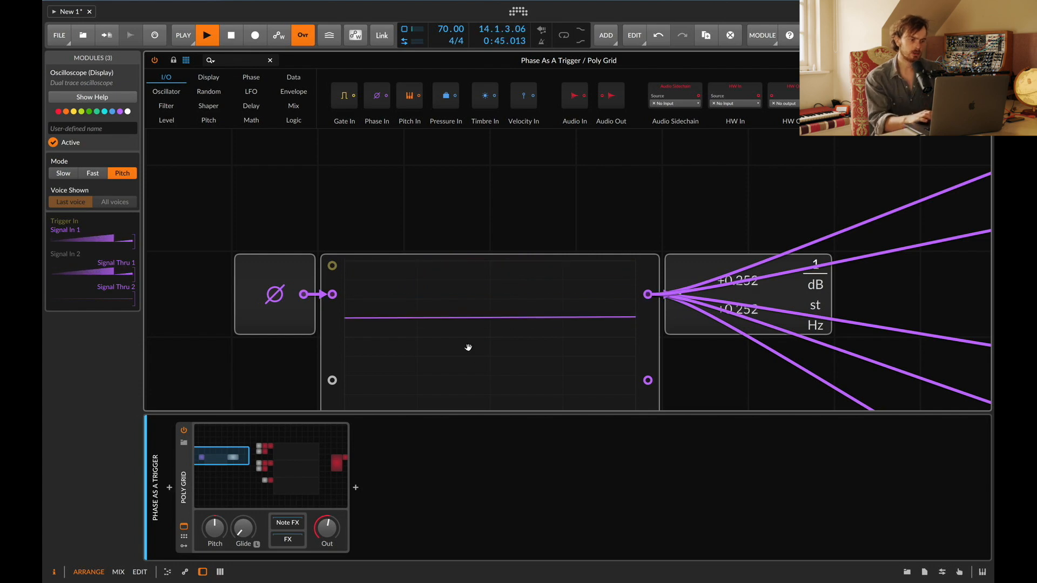
Step: Move the Value Readout module above the oscilloscope
left_click(694, 264)
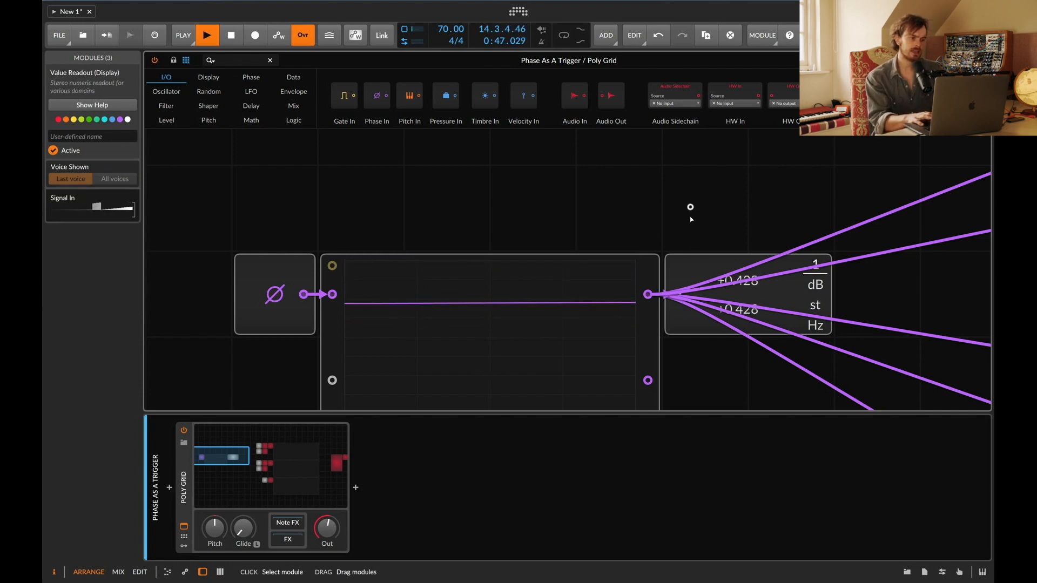
scroll(690, 218, "down", 3)
left_click_drag(685, 234, 682, 305)
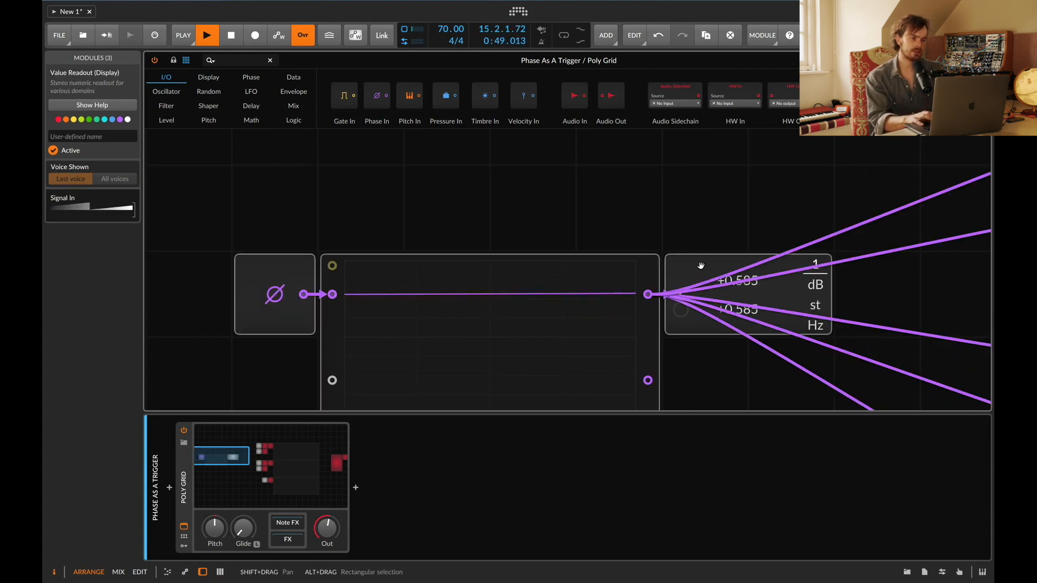
left_click_drag(694, 267, 626, 217)
left_click(562, 144)
scroll(564, 146, "up", 3)
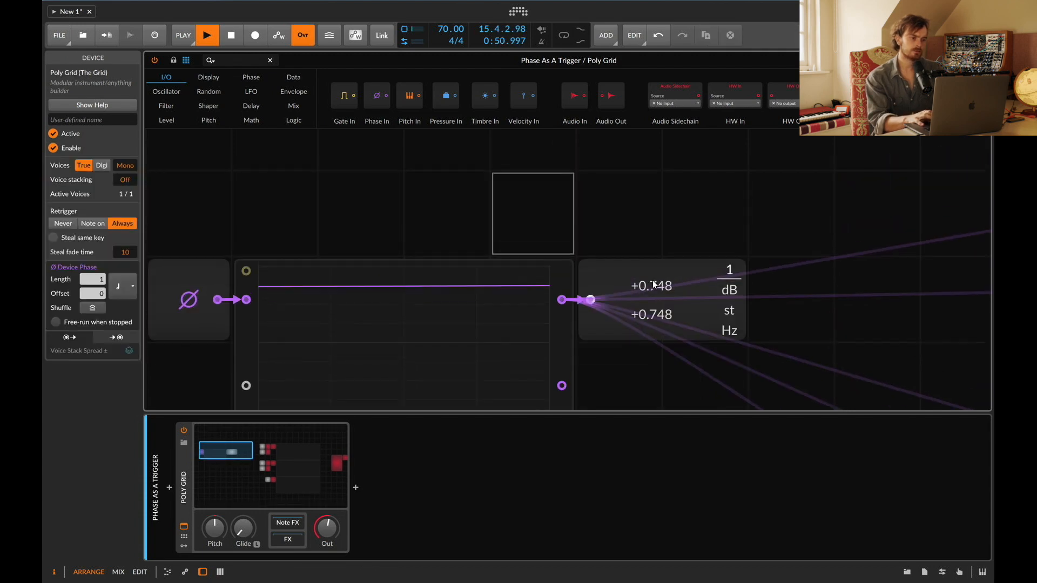
left_click_drag(652, 285, 616, 209)
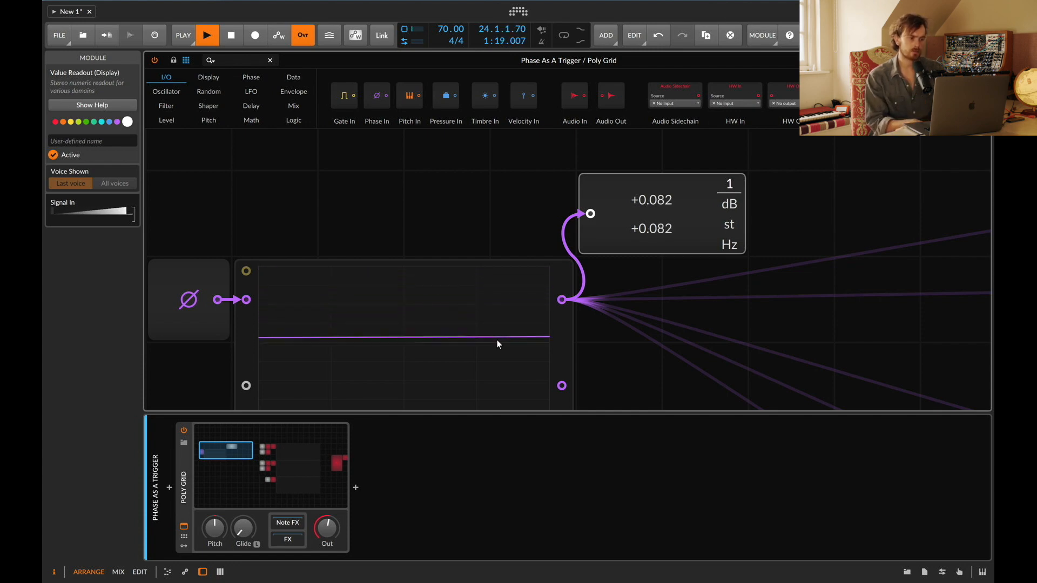
Step: Examine the patch from the phase source through the Constant comparators to the sampler
scroll(497, 340, "down", 2)
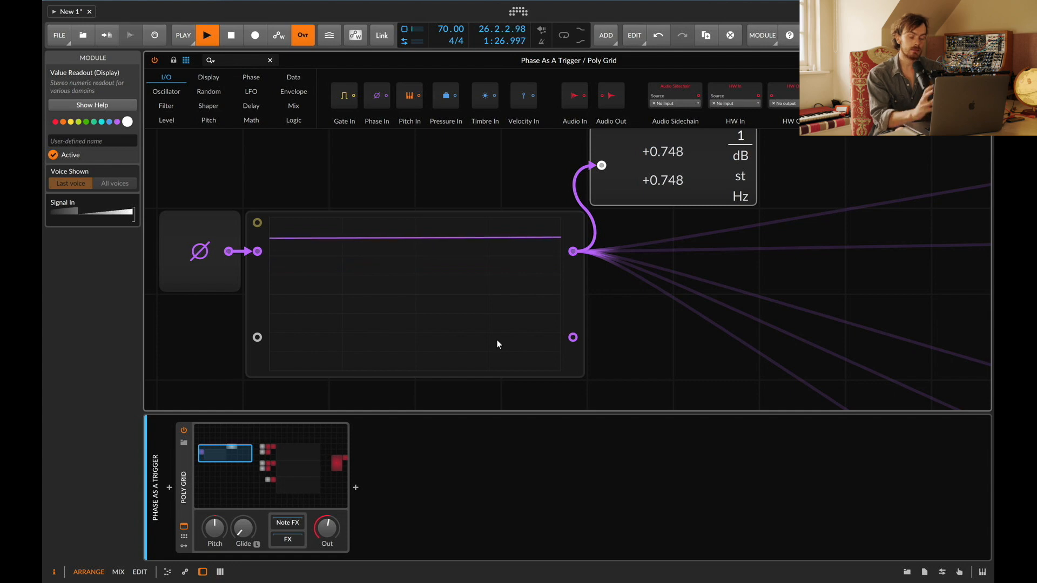
left_click(496, 322)
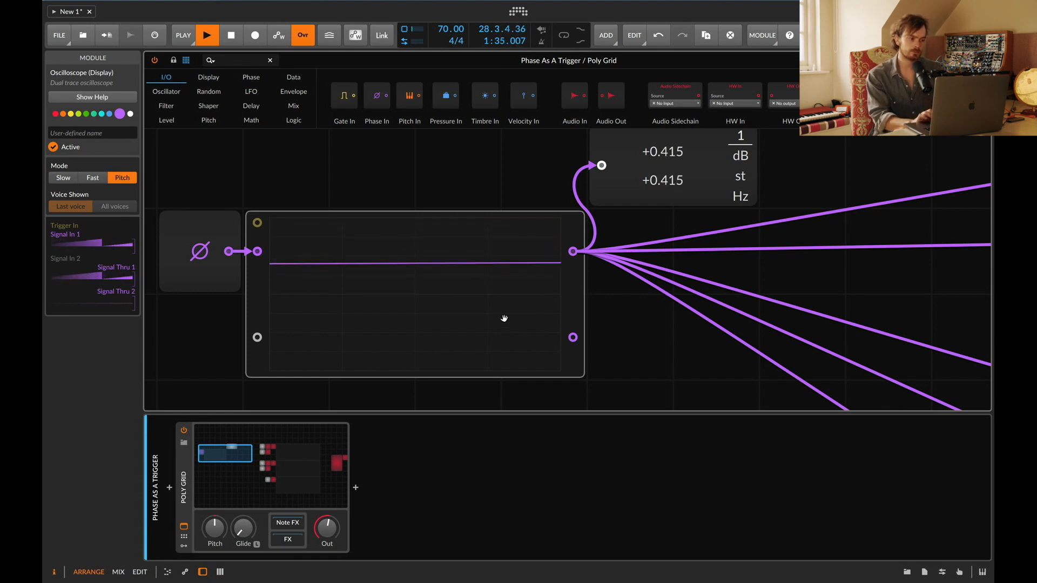
scroll(607, 319, "right", 10)
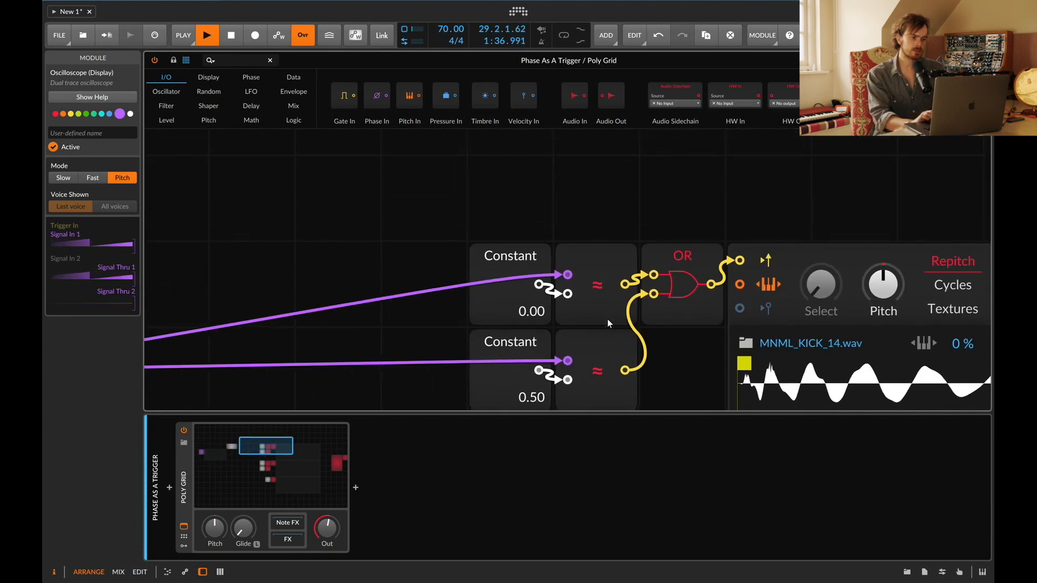
scroll(607, 318, "down", 3)
scroll(474, 305, "up", 6)
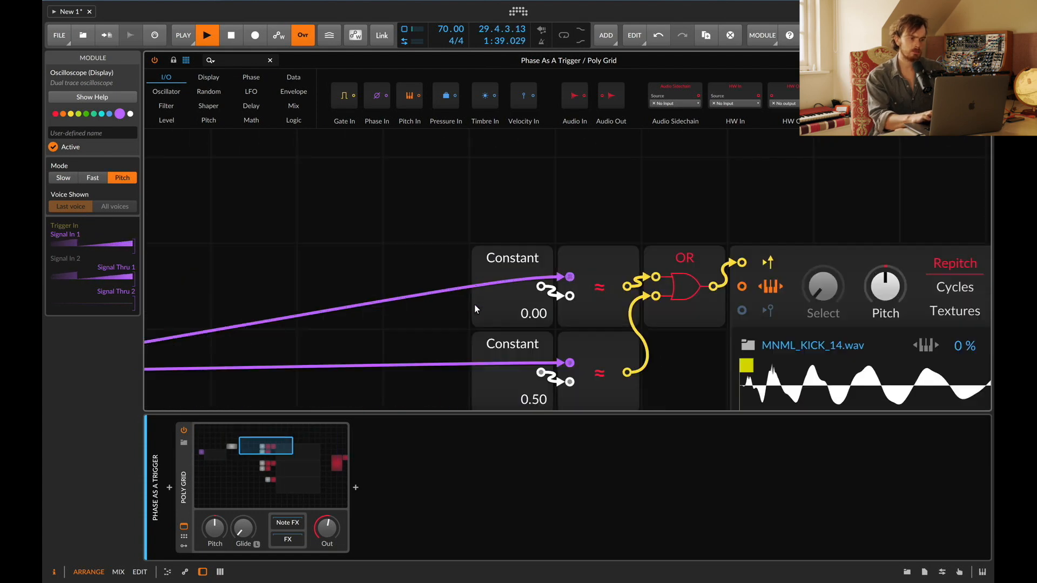
scroll(474, 308, "left", 10)
scroll(474, 308, "down", 3)
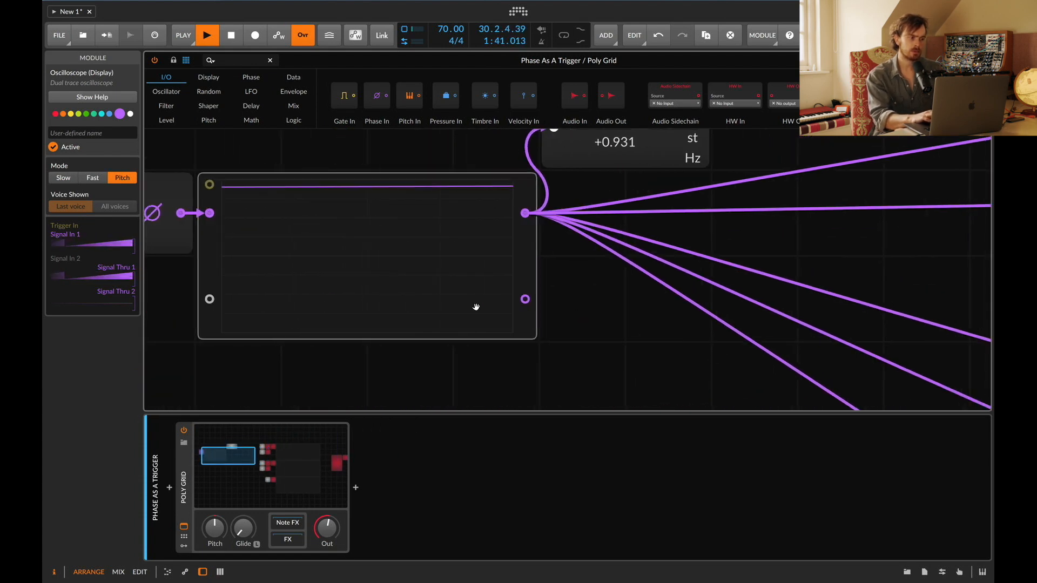
scroll(475, 307, "up", 2)
scroll(545, 252, "right", 2)
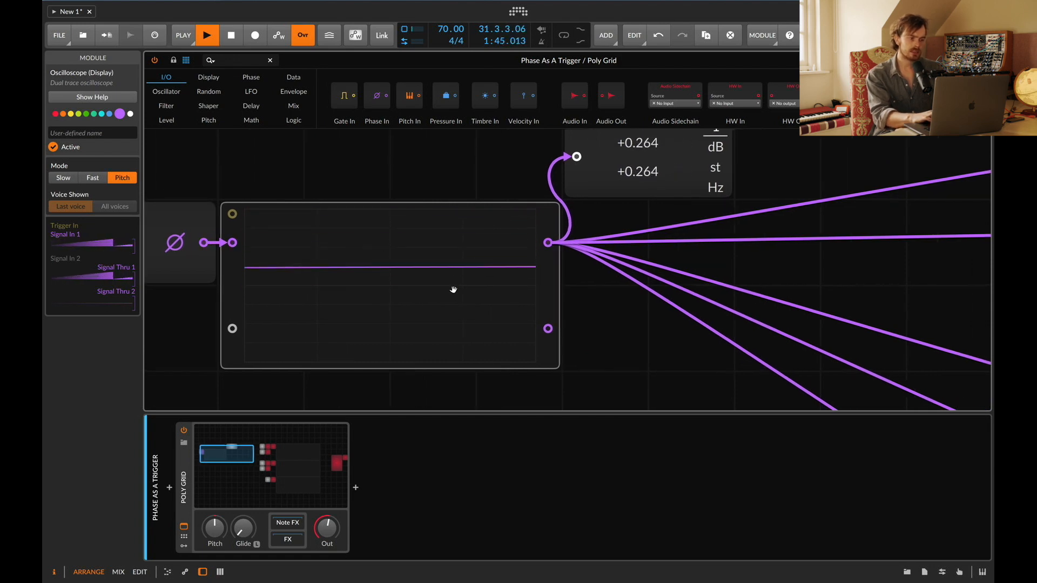
scroll(510, 270, "right", 10)
scroll(510, 269, "left", 2)
scroll(509, 270, "up", 1)
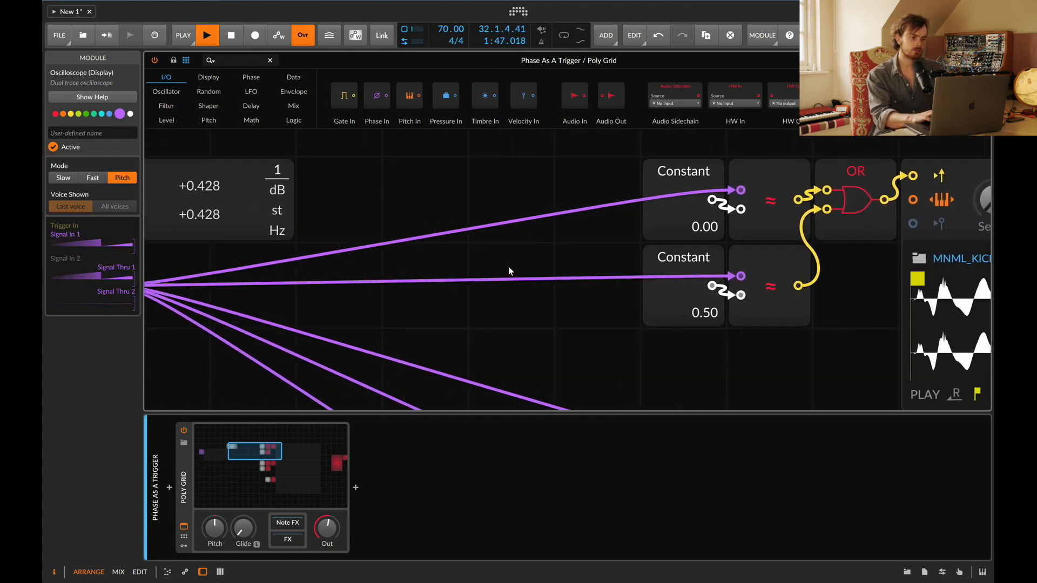
Step: Select the 0.50 Constant with its comparator and move them lower in the patch
left_click_drag(568, 259, 743, 278)
left_click_drag(678, 274, 678, 354)
scroll(549, 317, "left", 10)
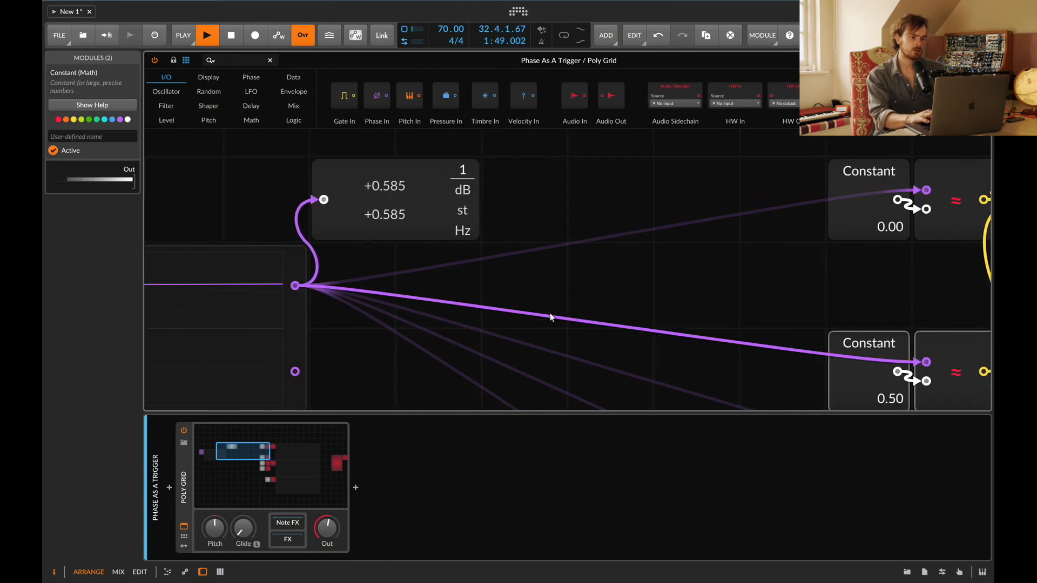
scroll(616, 286, "right", 10)
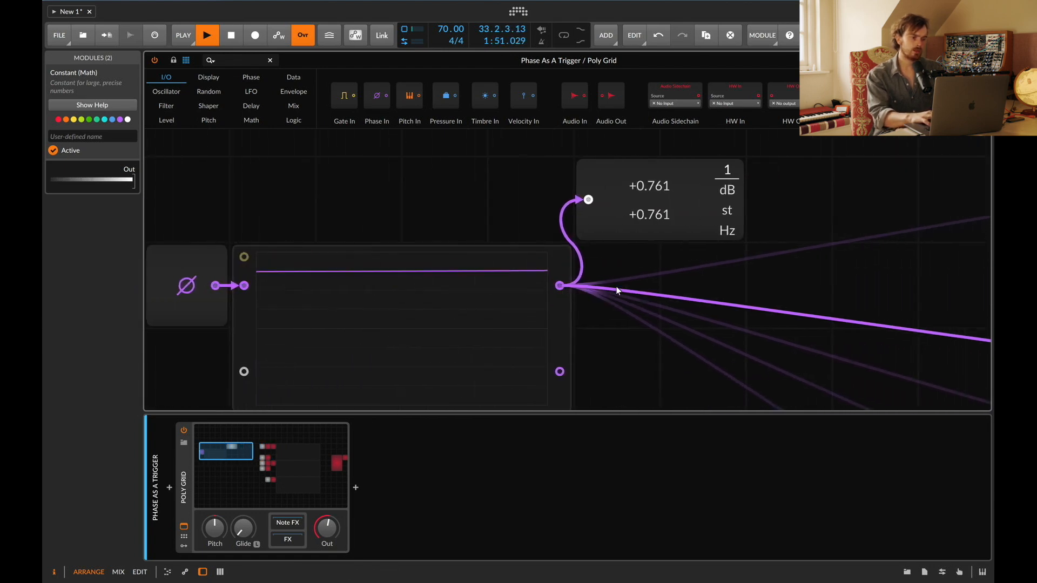
scroll(616, 286, "up", 3)
Step: Move the OR gate down and cable the 0.00 comparator's output straight to the sampler's trigger input
left_click(657, 287)
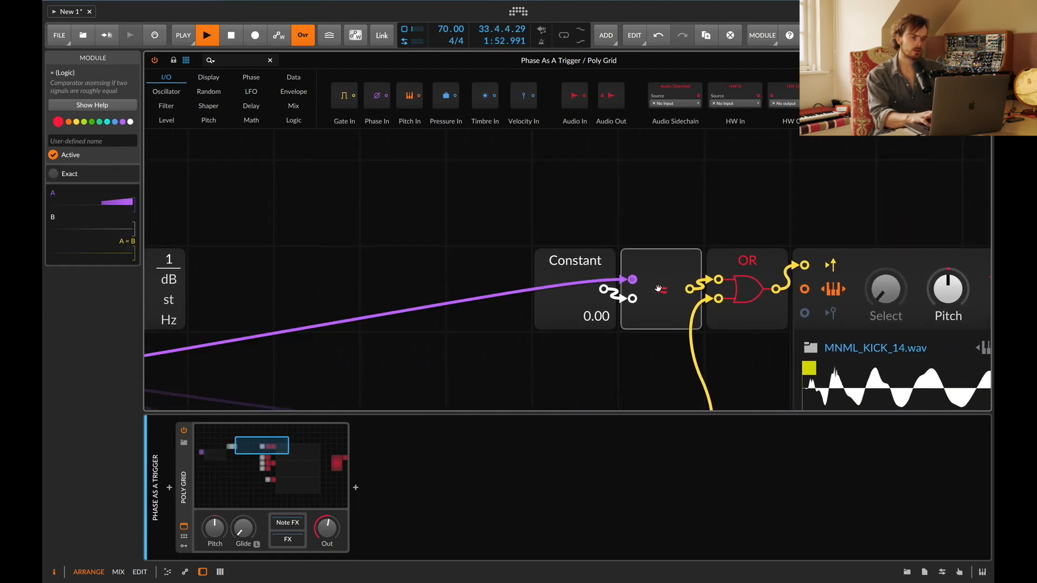
left_click(575, 269)
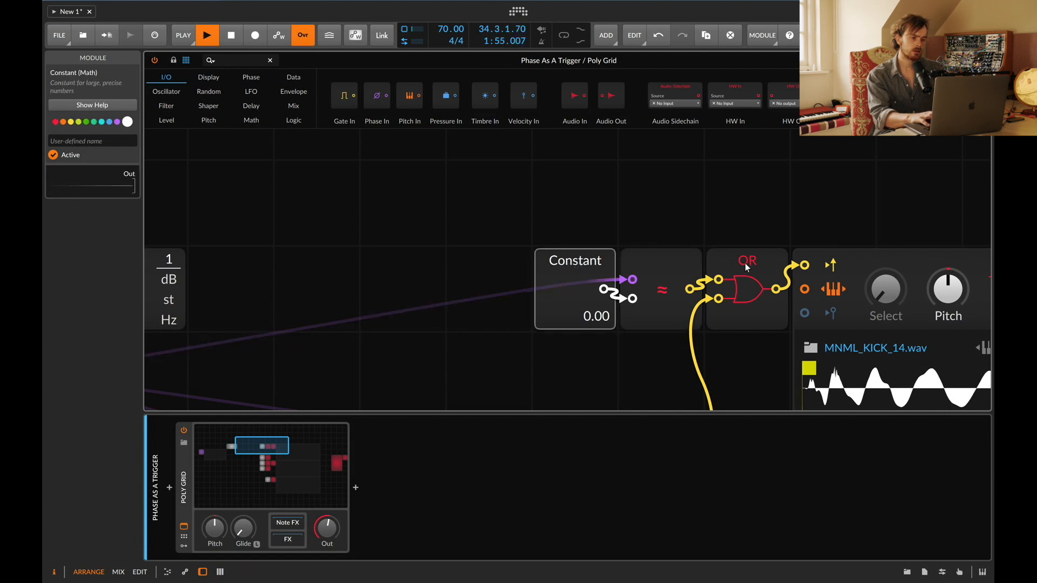
left_click_drag(746, 267, 746, 352)
left_click_drag(691, 290, 806, 264)
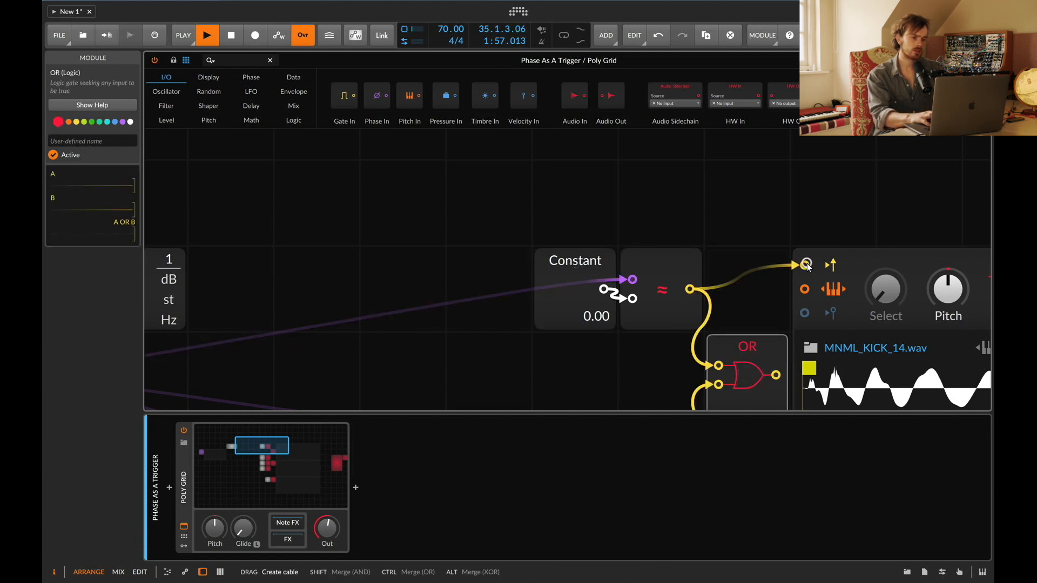
Step: Move the OR gate further left, out of the way of the comparator cables
left_click_drag(744, 357, 465, 393)
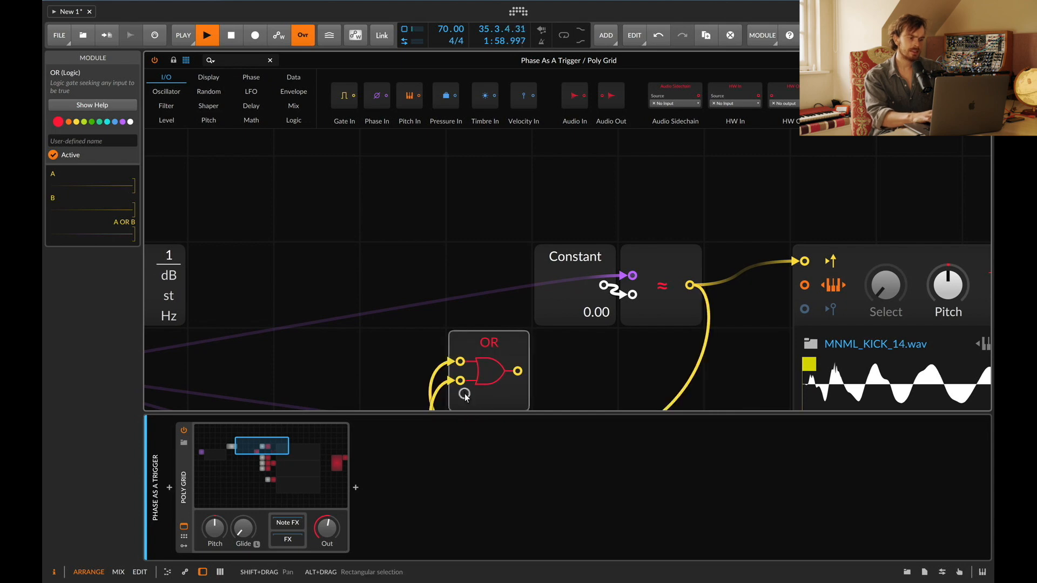
scroll(472, 326, "up", 3)
scroll(487, 210, "down", 5)
left_click_drag(484, 253, 484, 326)
scroll(484, 326, "right", 4)
scroll(484, 326, "up", 1)
scroll(484, 327, "up", 3)
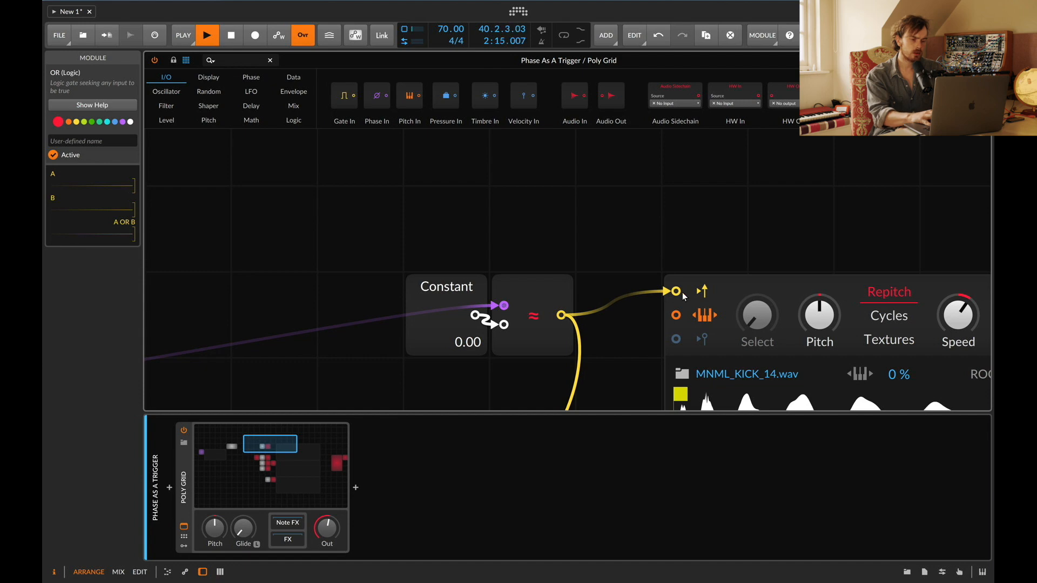
Step: Examine the sampler, the mixer and the audio output, then the whole patch overview
scroll(682, 293, "right", 5)
scroll(682, 292, "down", 2)
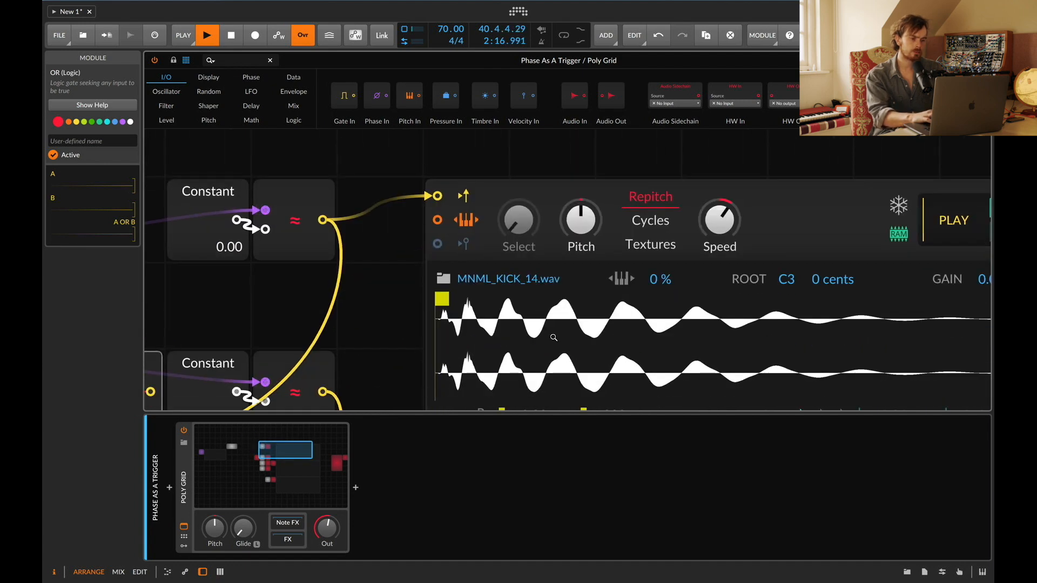
scroll(554, 337, "right", 16)
scroll(553, 337, "down", 2)
left_click_drag(494, 371, 493, 459)
scroll(494, 371, "down", 2)
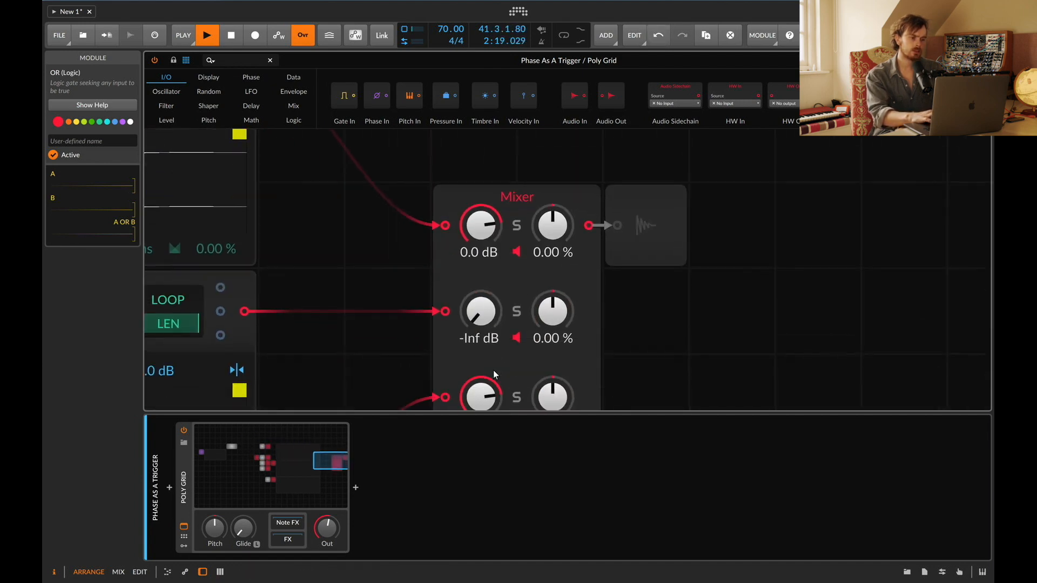
scroll(484, 381, "up", 2)
left_click(653, 315)
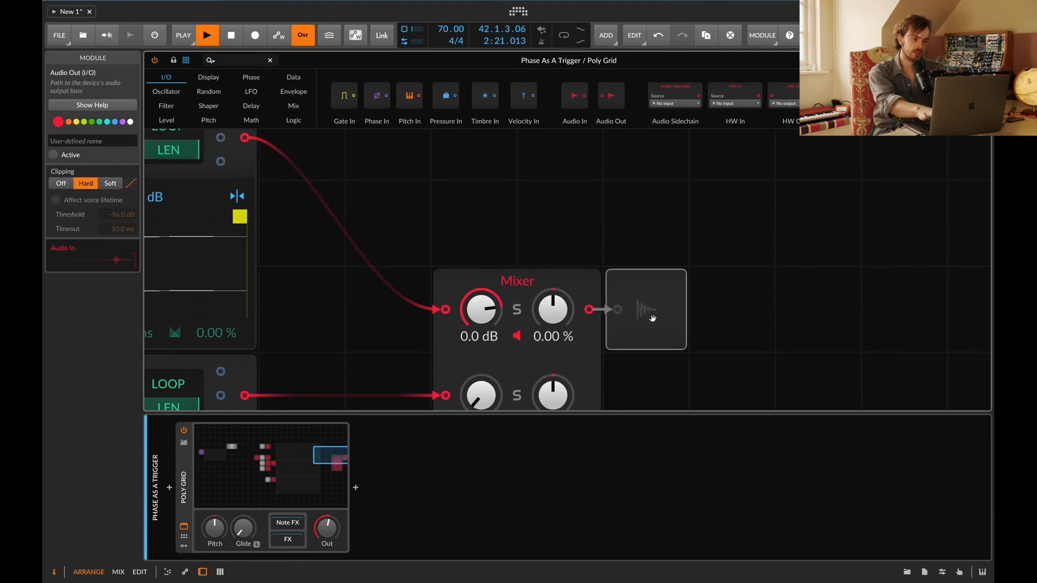
scroll(652, 317, "left", 8)
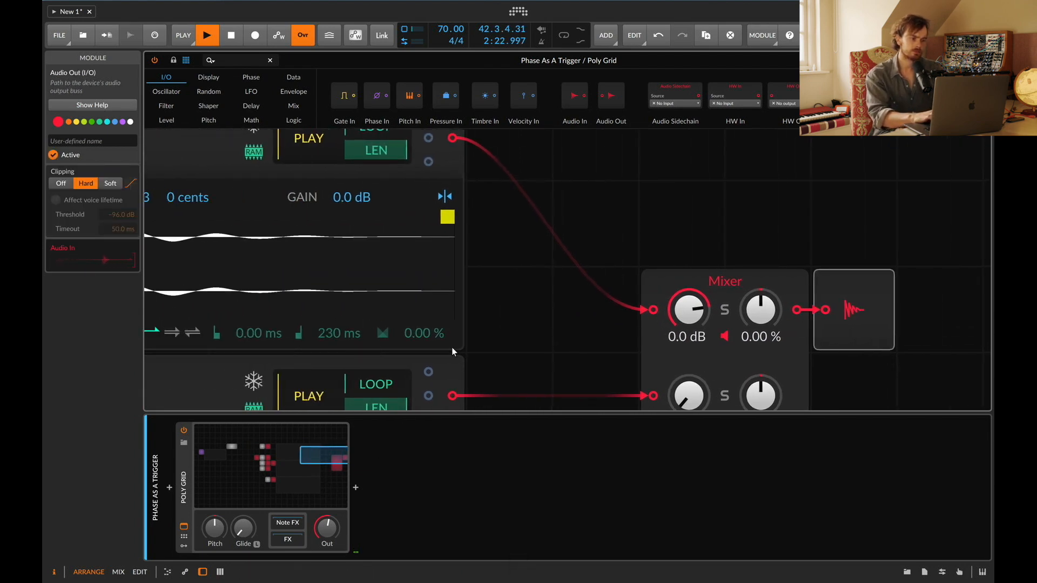
left_click_drag(331, 525, 331, 523)
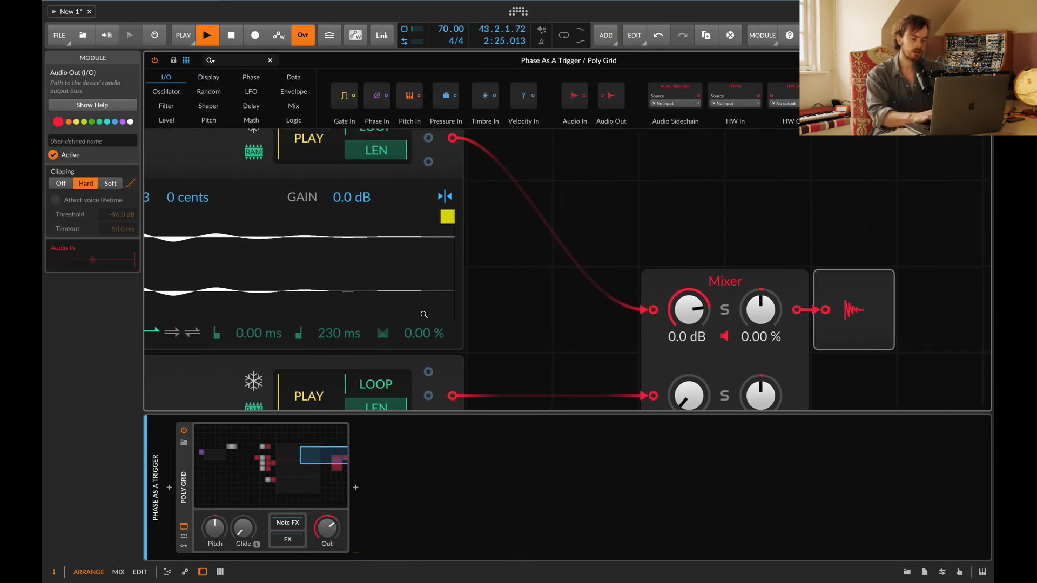
scroll(429, 319, "down", 5)
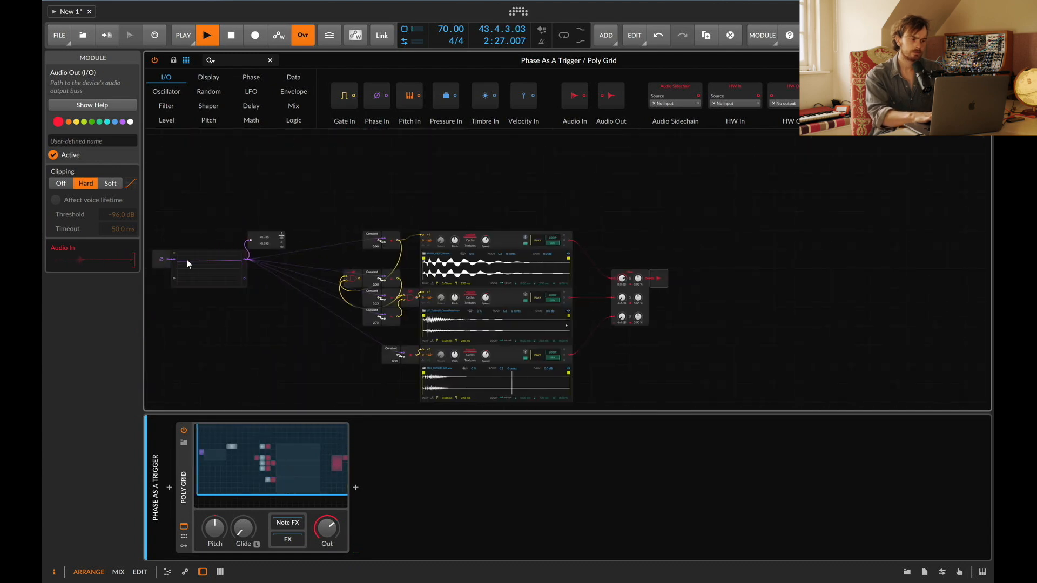
Step: Restart playback and try the oscilloscope's Fast, Pitch and Slow display modes, settling on Fast
left_click(211, 268)
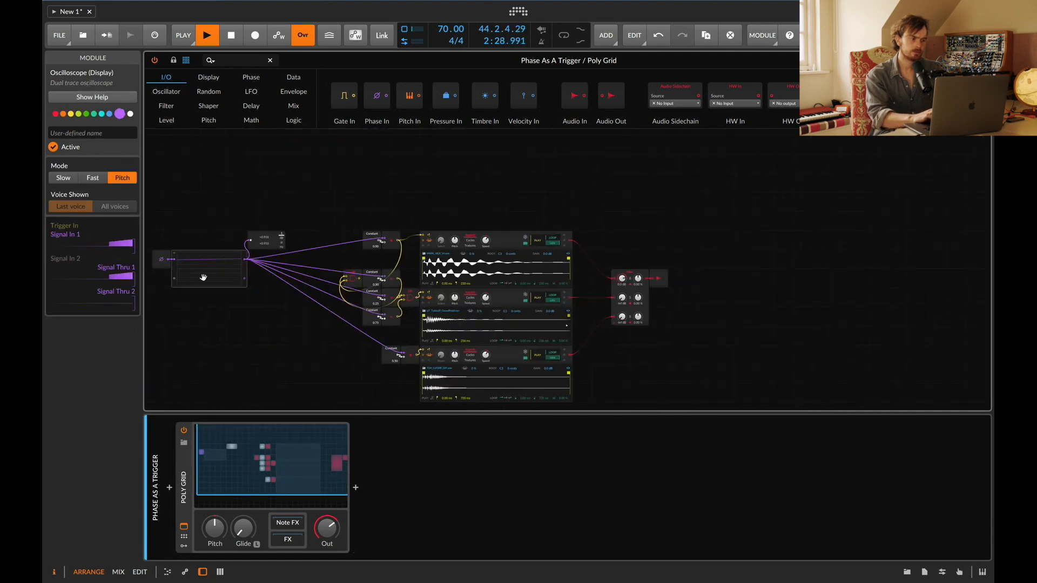
scroll(221, 278, "up", 5)
scroll(226, 277, "up", 4)
scroll(225, 278, "left", 15)
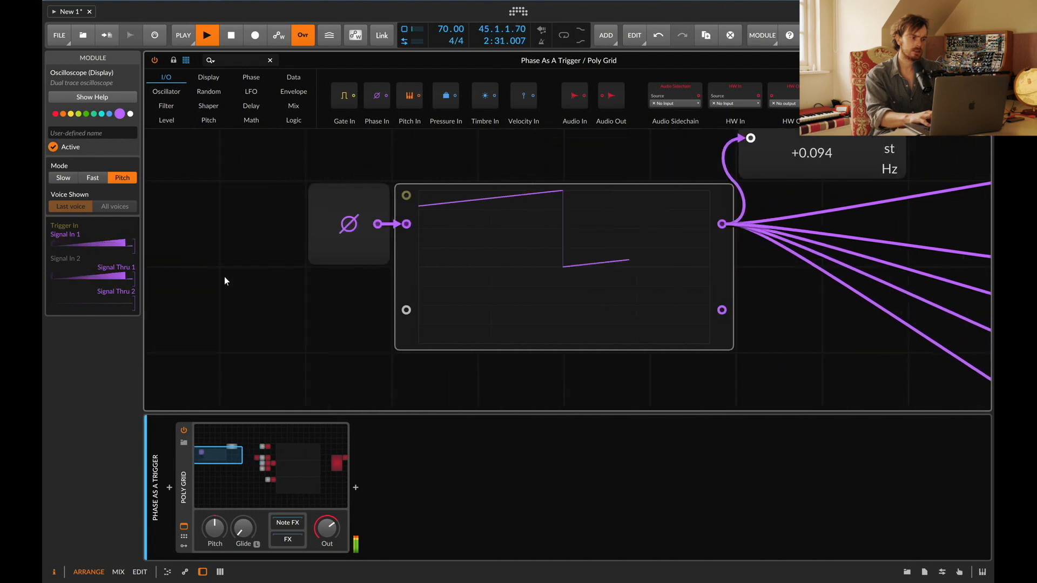
left_click(502, 280)
left_click(95, 174)
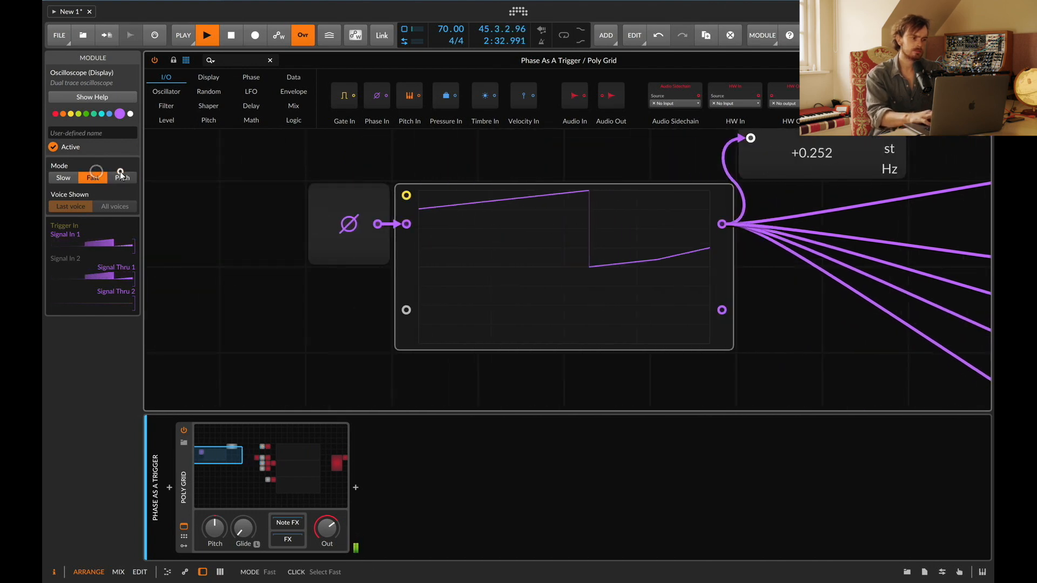
left_click(120, 171)
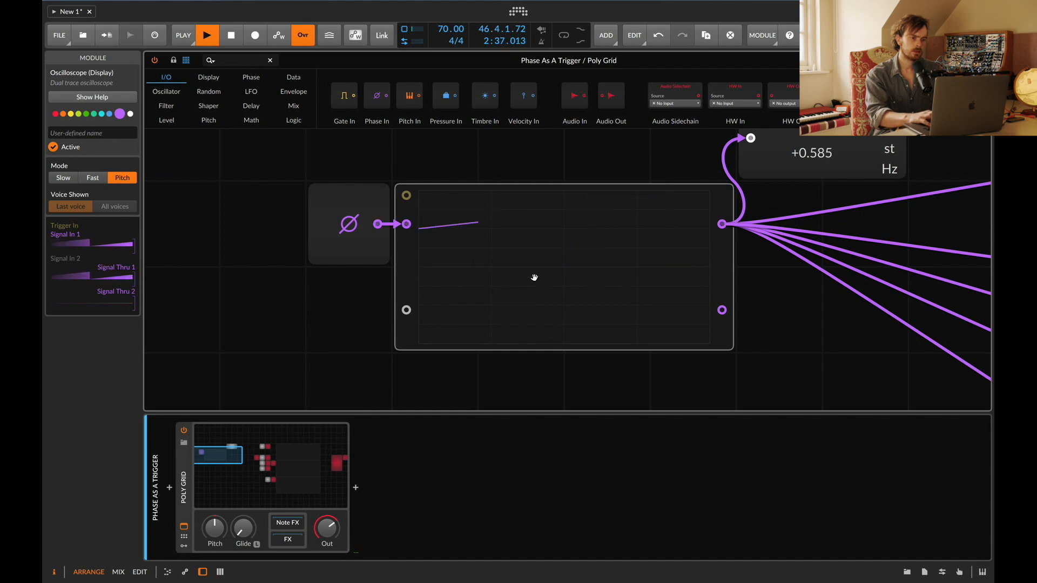
scroll(541, 277, "right", 5)
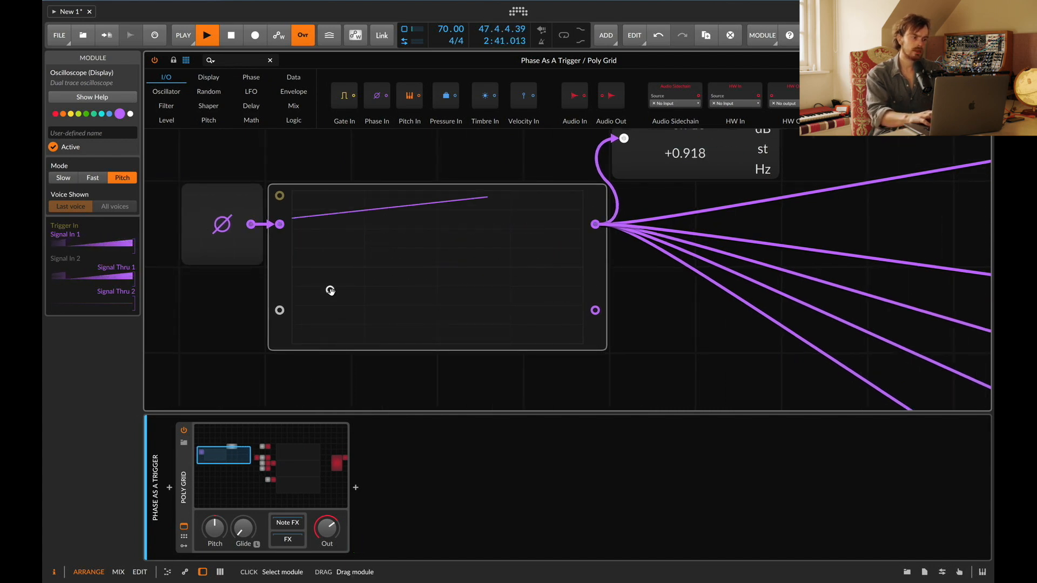
key("space")
key("space")
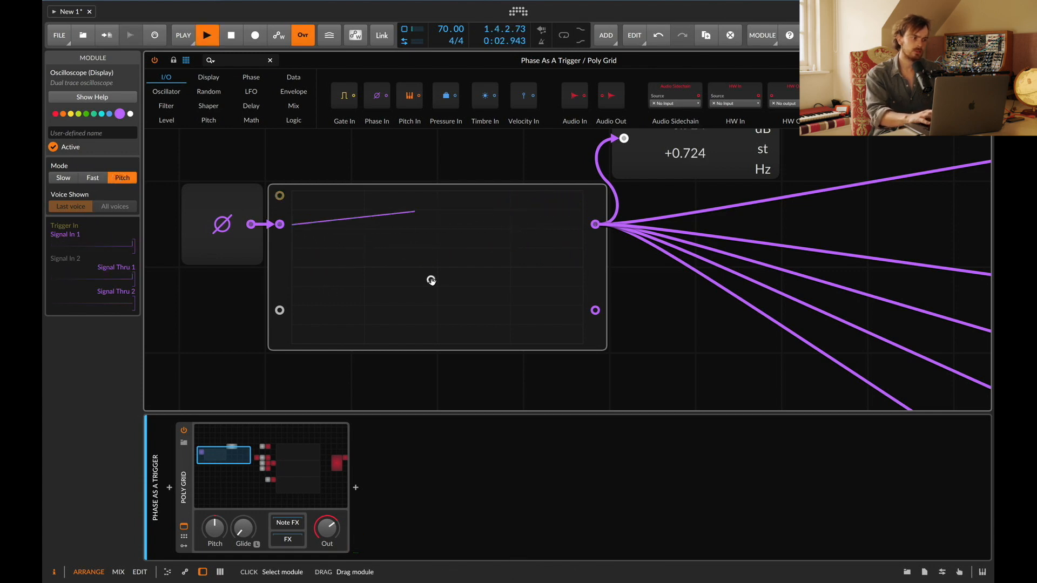
left_click(63, 179)
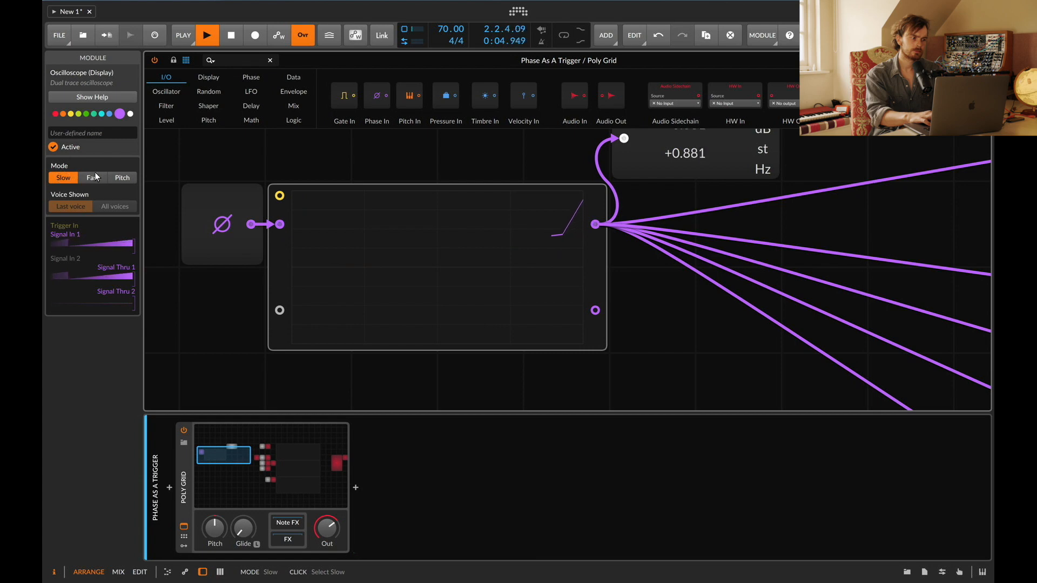
left_click(94, 178)
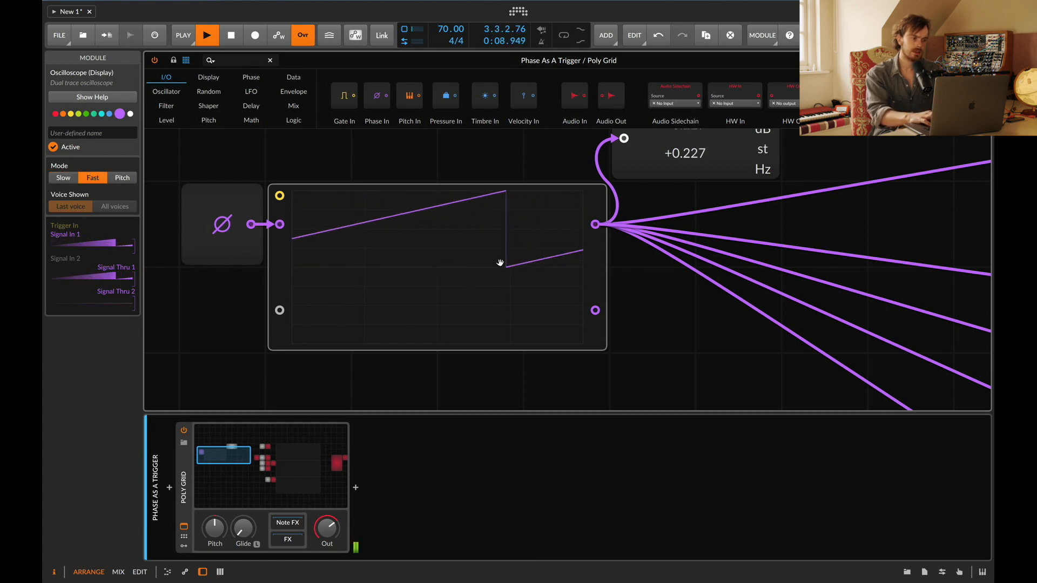
Step: Place the OR gate between the 0.00 comparator and the sampler, and cable the 0.50 comparator into its second input
scroll(575, 237, "right", 10)
scroll(575, 238, "up", 2)
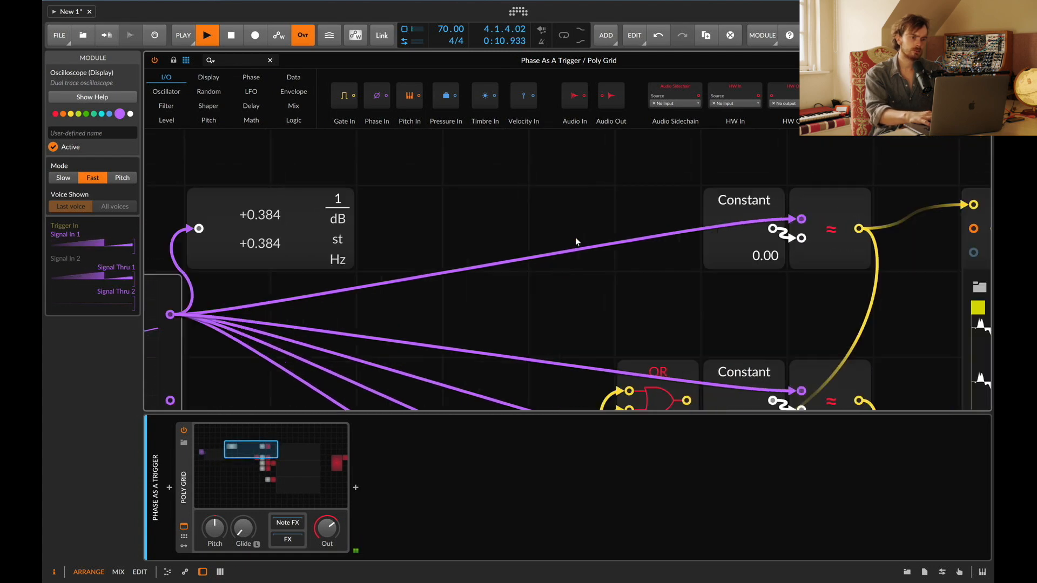
scroll(575, 238, "right", 5)
scroll(705, 295, "down", 4)
scroll(706, 295, "up", 4)
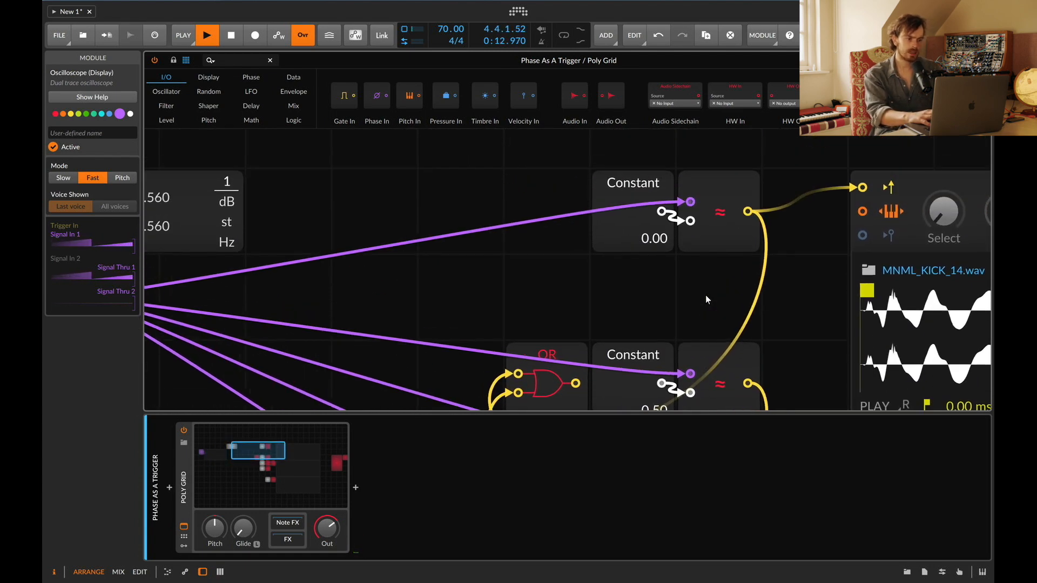
scroll(706, 299, "down", 4)
scroll(706, 298, "up", 3)
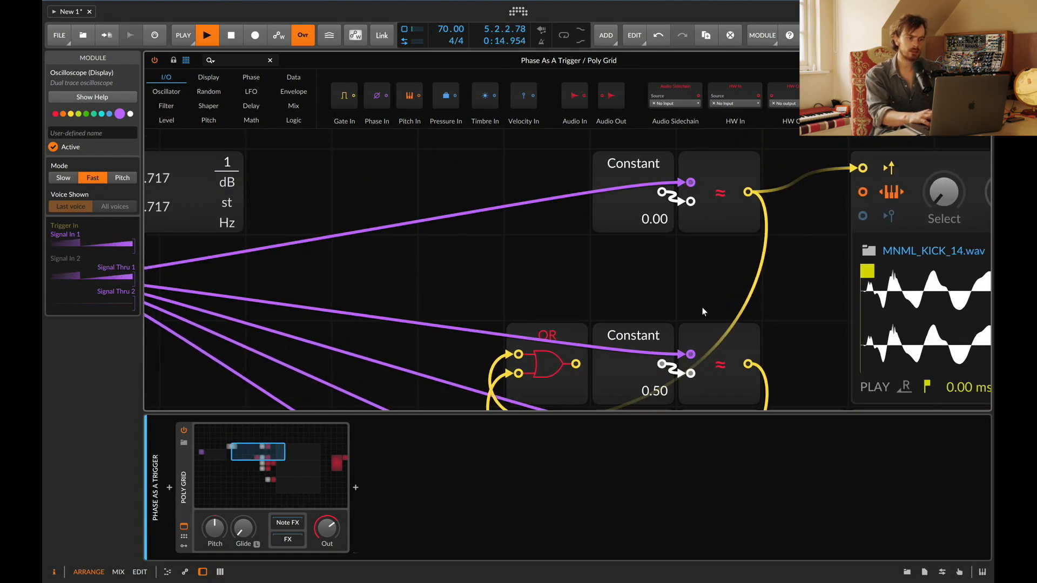
left_click_drag(550, 338, 808, 165)
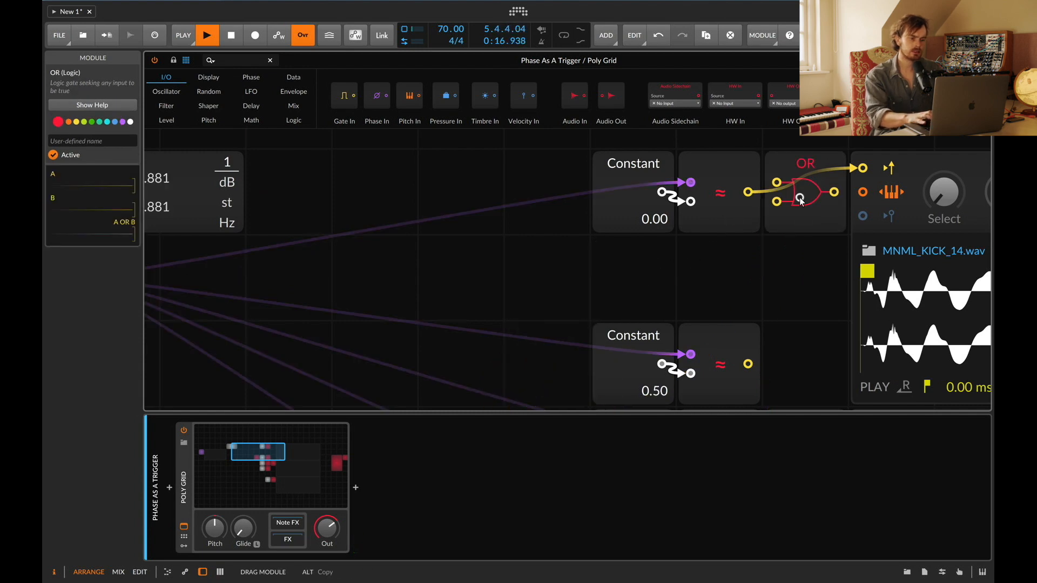
left_click_drag(801, 202, 748, 364)
Step: Move the 0.50 Constant and its comparator up directly beneath the 0.00 pair
left_click_drag(660, 336, 608, 294)
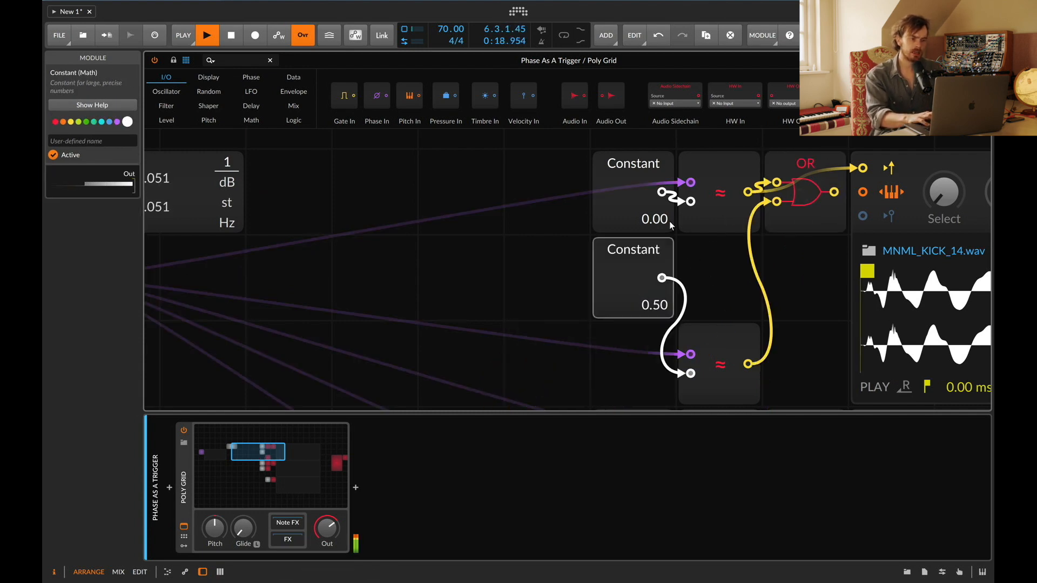
left_click(710, 327)
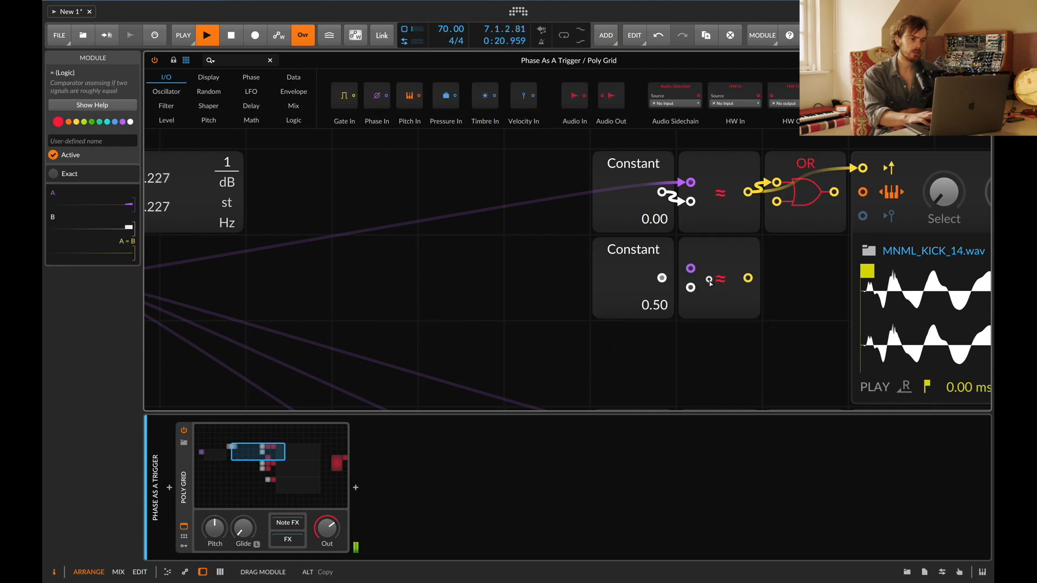
scroll(468, 286, "left", 10)
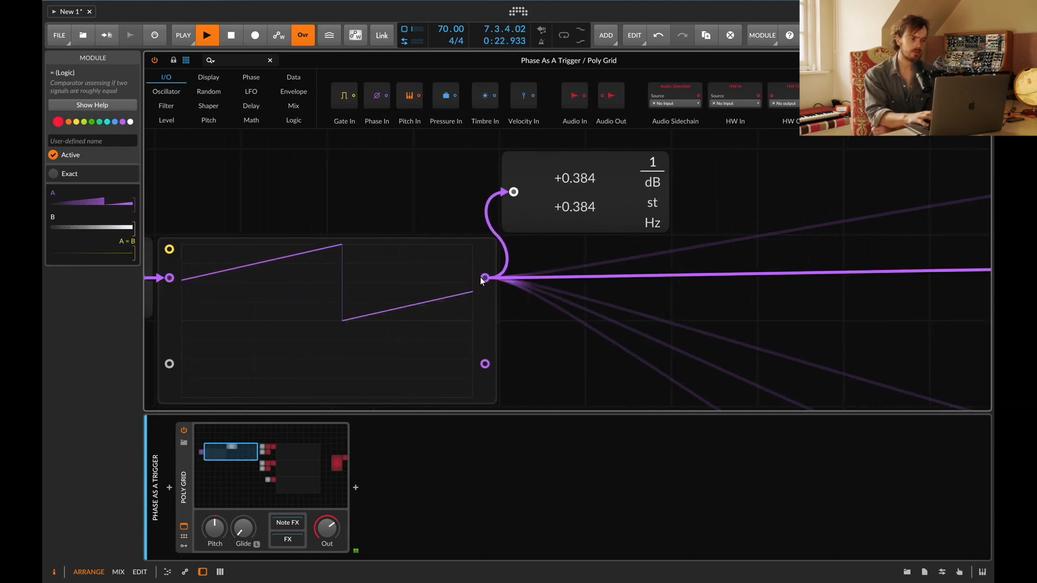
scroll(491, 274, "right", 10)
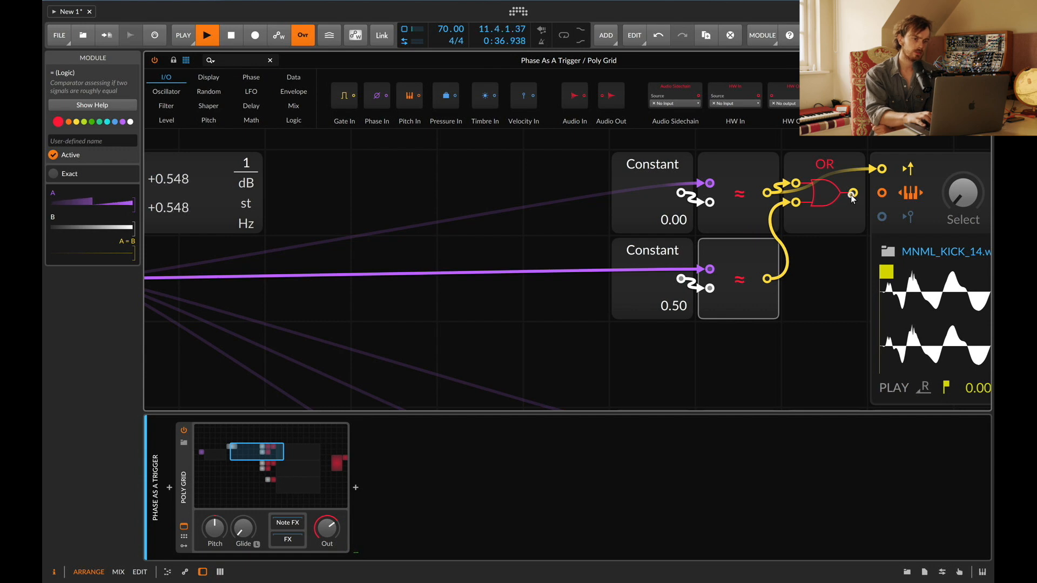
scroll(838, 281, "right", 1)
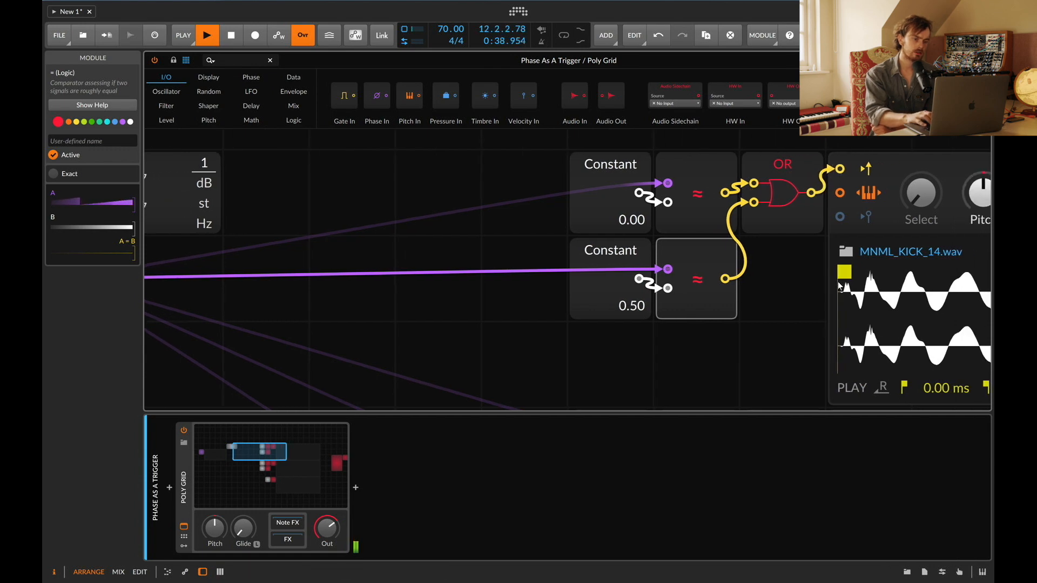
Step: Raise the project tempo to 91 BPM
scroll(838, 281, "left", 9)
scroll(838, 281, "down", 2)
scroll(838, 281, "up", 2)
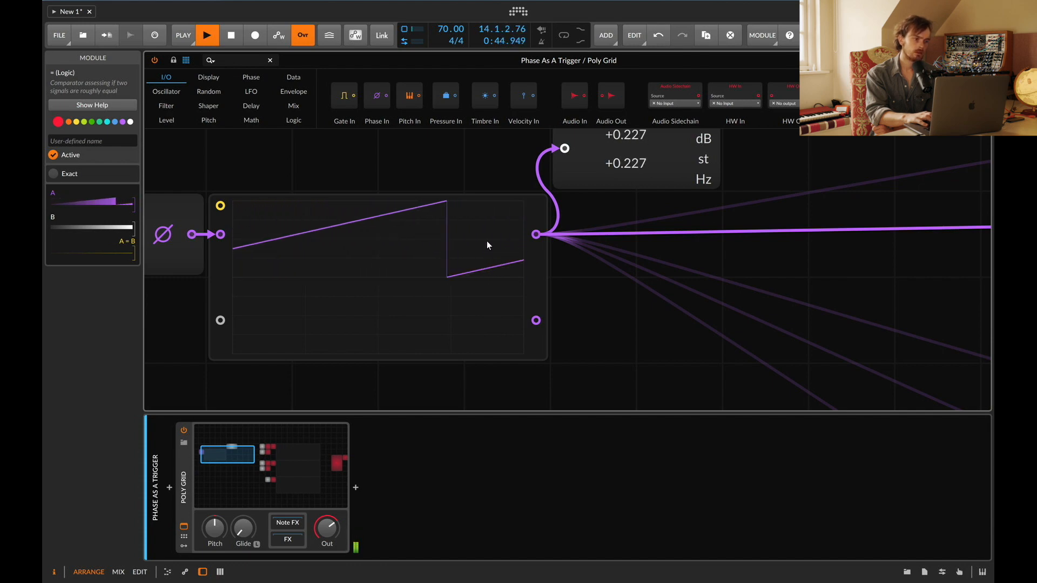
mouse_move(446, 32)
left_mouse_down()
mouse_move(446, 15)
mouse_move(446, 25)
left_mouse_up()
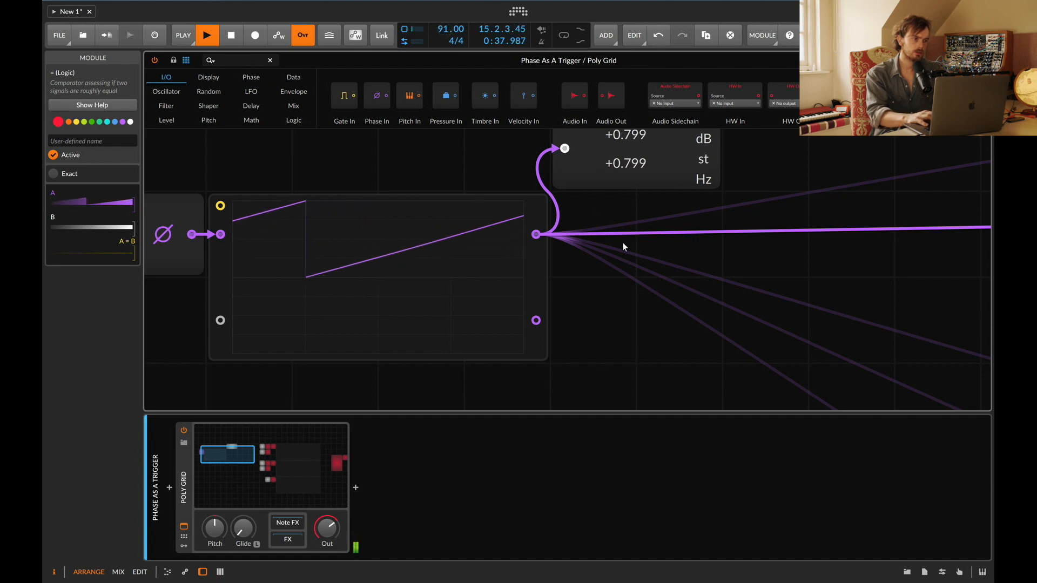
Step: Examine the mixer, the phase oscilloscope and the lower Constant comparators across the patch
scroll(623, 244, "right", 20)
scroll(623, 244, "down", 3)
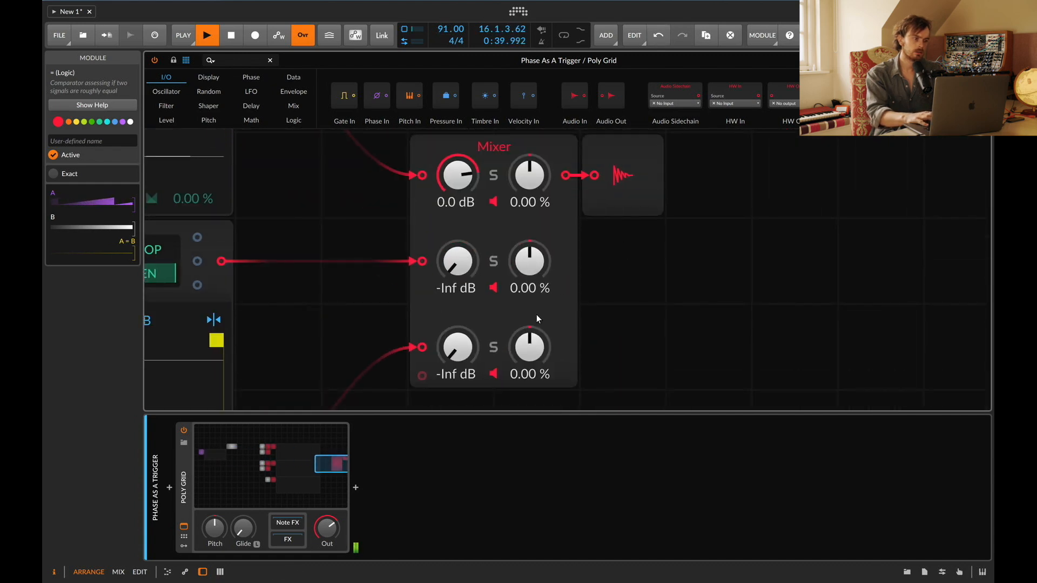
key("XF86AudioRaiseVolume")
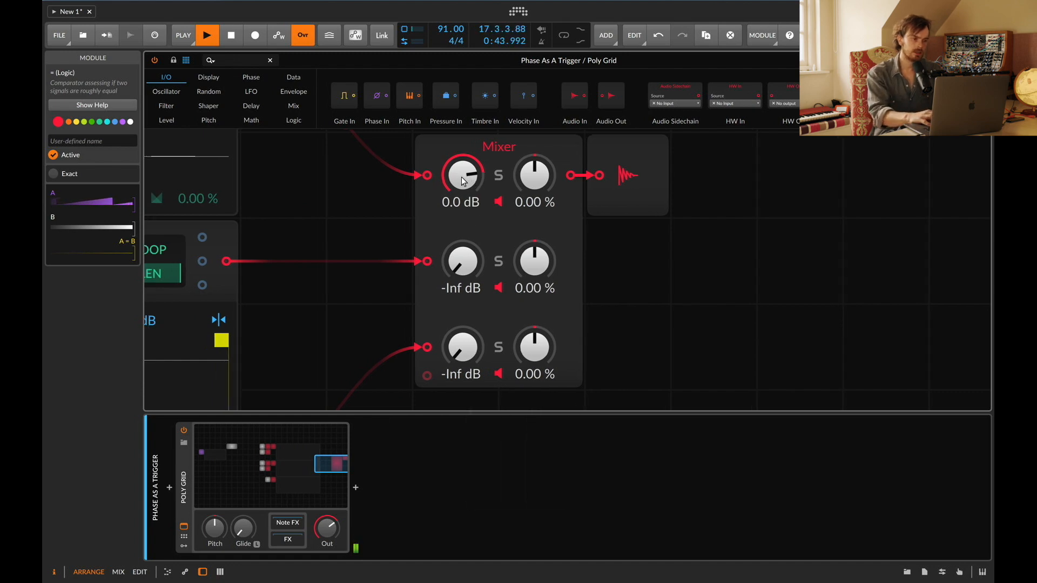
scroll(461, 178, "left", 20)
scroll(462, 181, "left", 10)
scroll(461, 181, "up", 7)
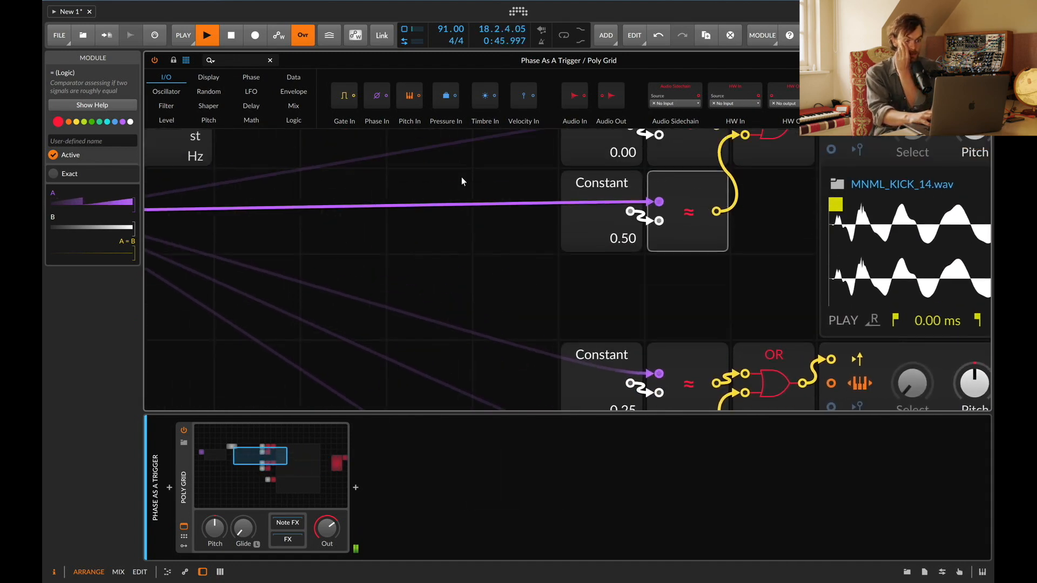
scroll(462, 177, "left", 8)
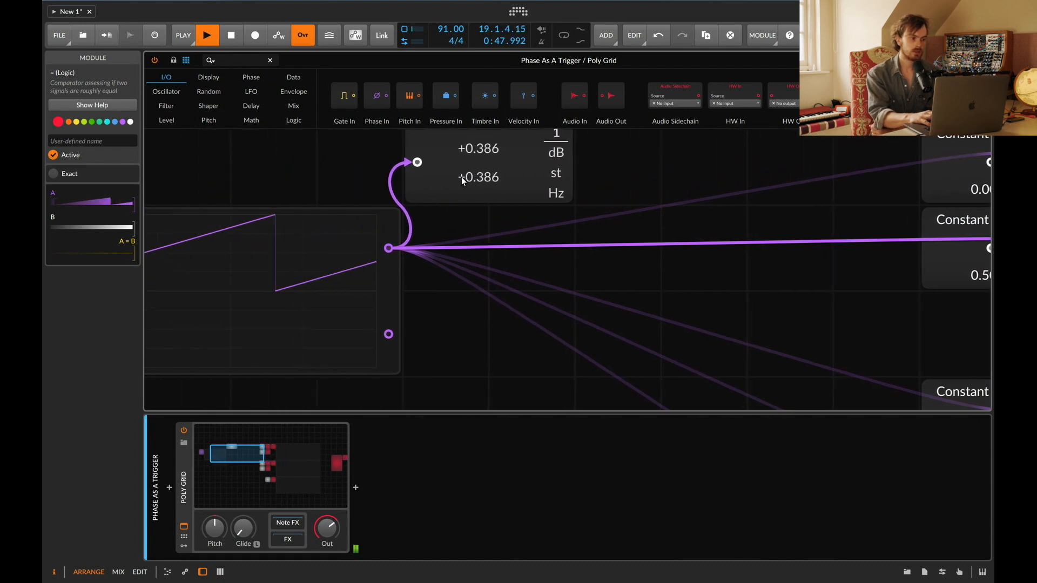
scroll(316, 289, "left", 6)
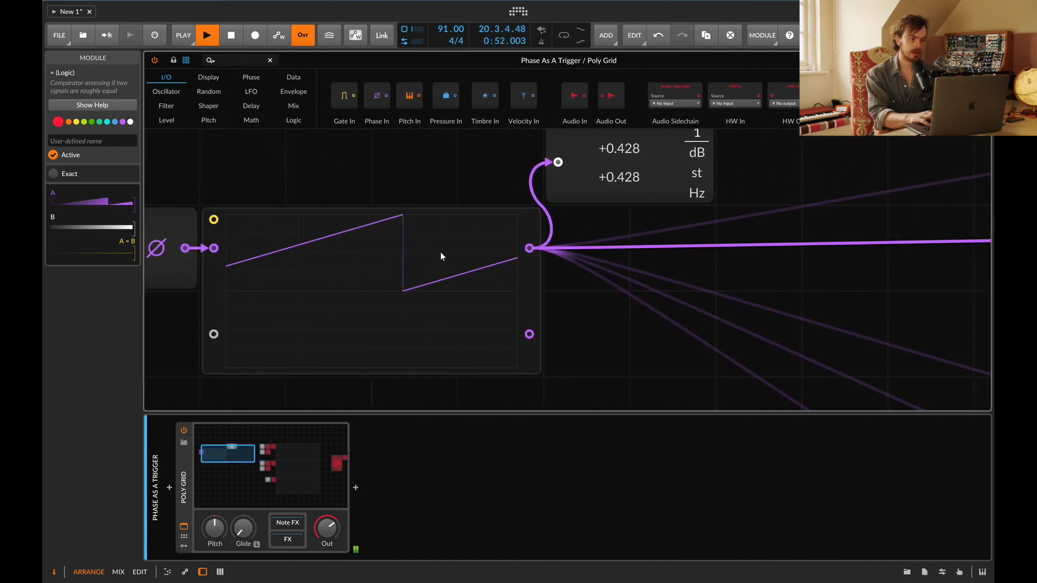
scroll(511, 248, "right", 10)
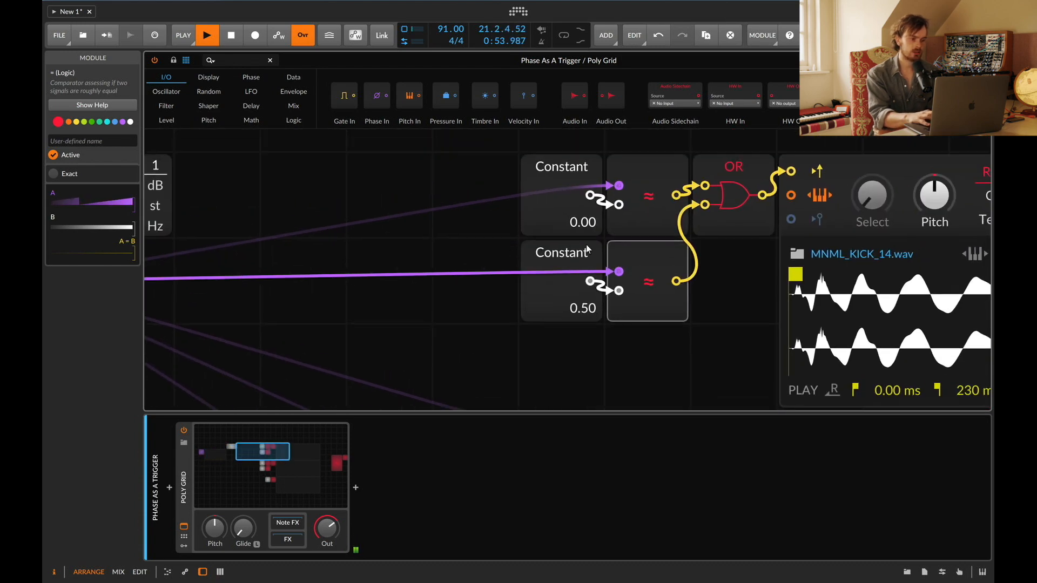
scroll(543, 289, "down", 3)
scroll(593, 218, "left", 5)
scroll(593, 218, "up", 5)
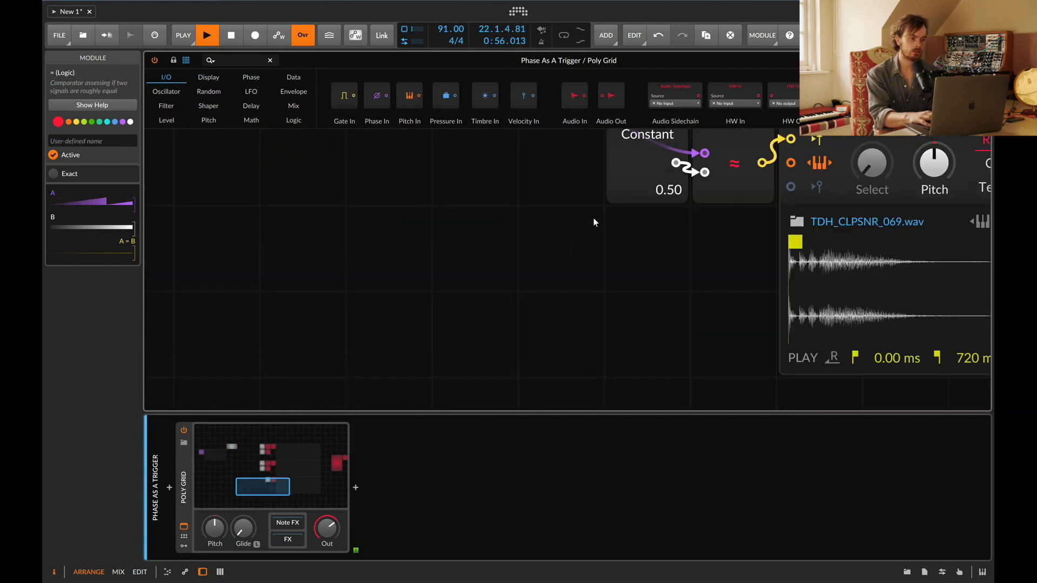
scroll(468, 212, "left", 4)
scroll(467, 213, "up", 6)
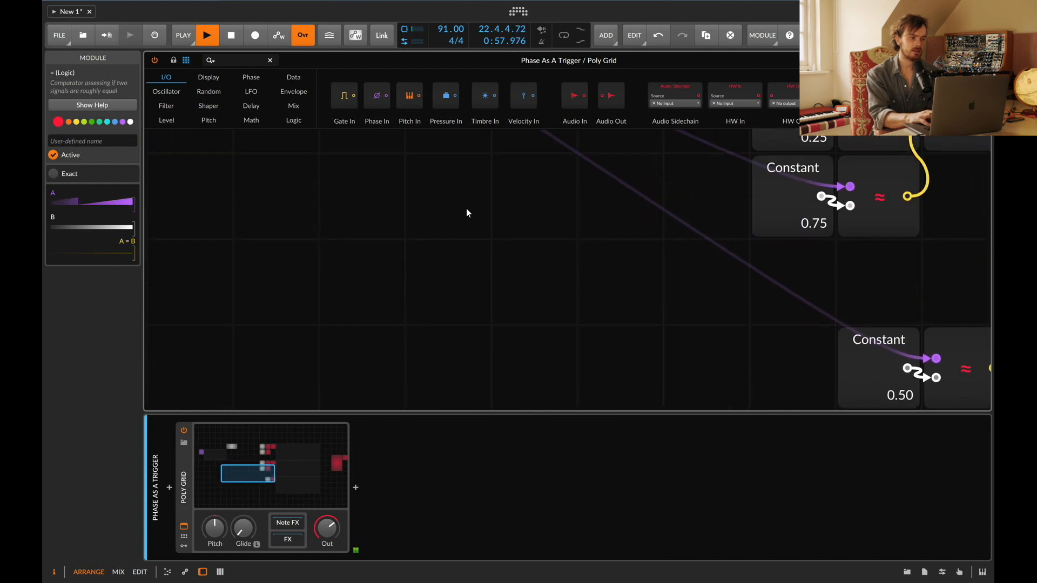
Step: Reset the top mixer channel's level to 0.0 dB
scroll(404, 240, "down", 5)
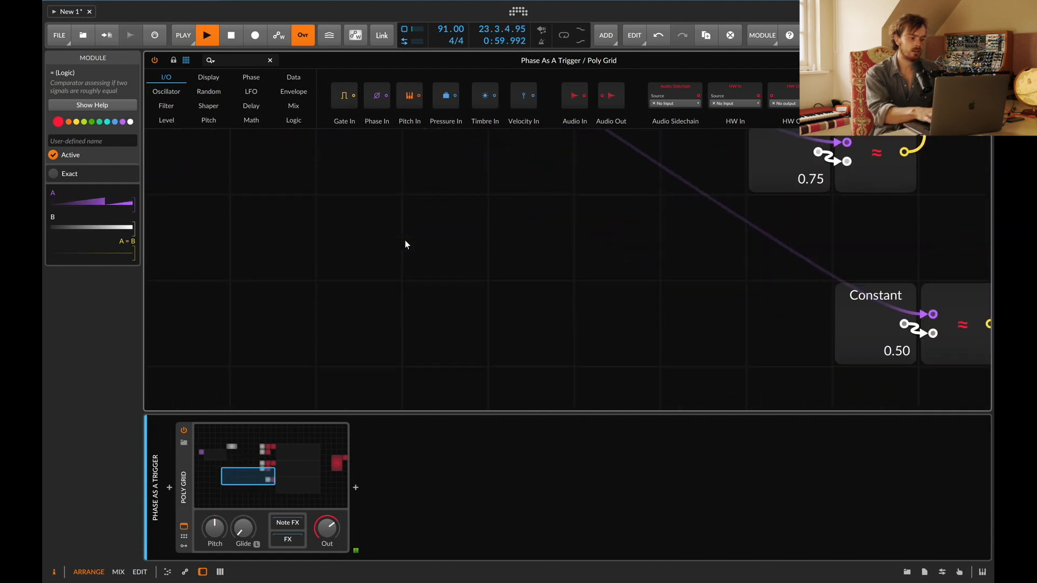
key("d")
key("d")
scroll(405, 245, "right", 5)
scroll(558, 292, "down", 2)
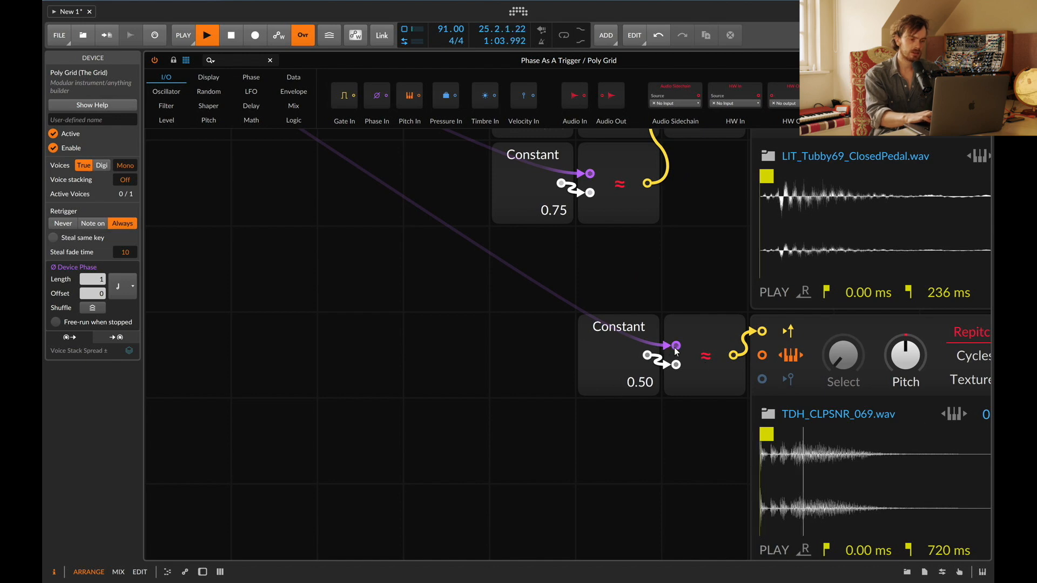
scroll(767, 336, "right", 10)
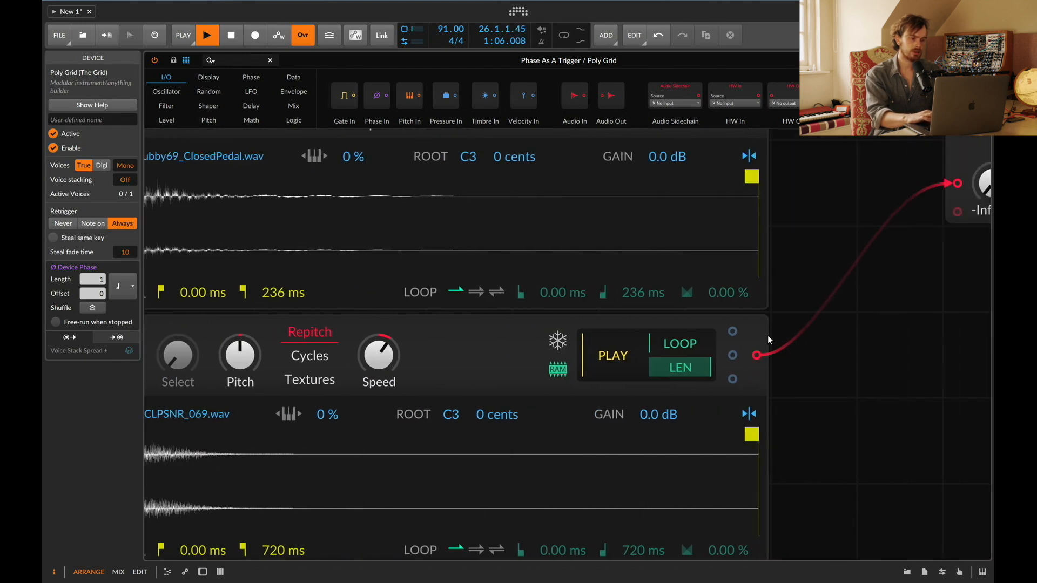
left_click_drag(847, 191, 848, 191)
double_click(848, 191)
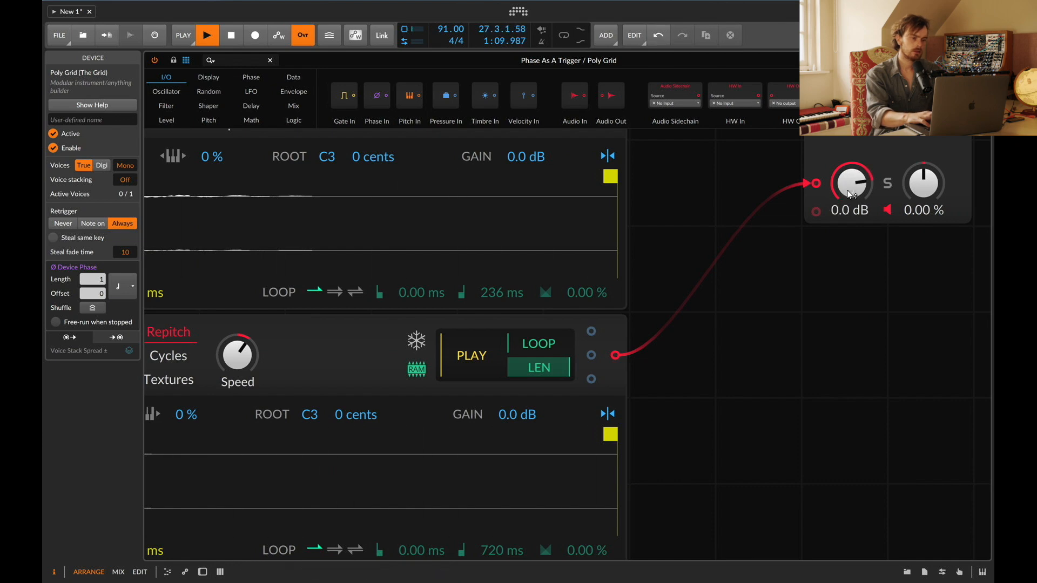
Step: Examine the phase source, oscilloscope, value readout and the 0.25 and 0.75 comparators feeding the OR gate
scroll(837, 414, "left", 10)
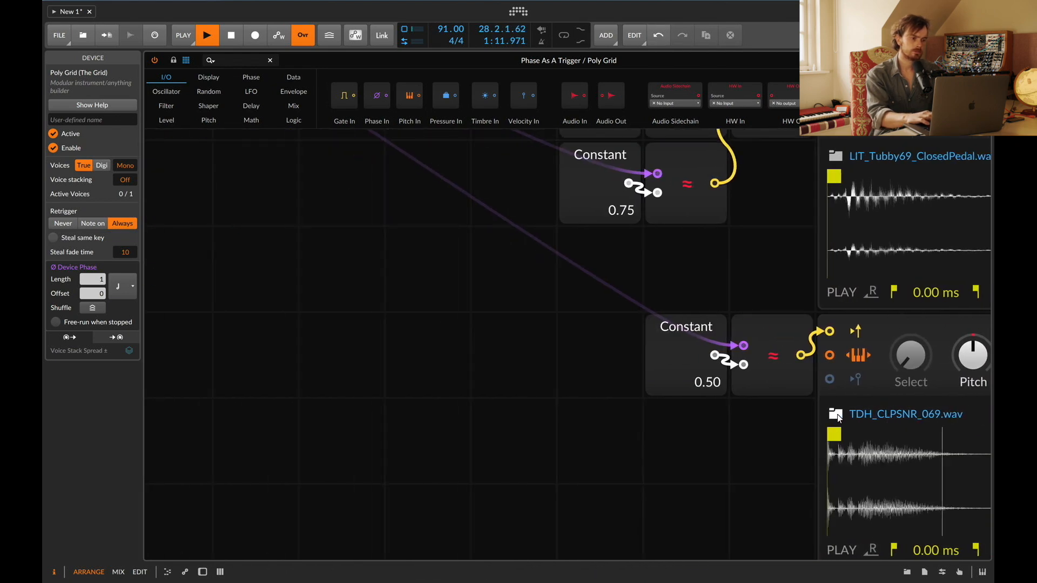
scroll(686, 391, "up", 5)
scroll(685, 391, "left", 10)
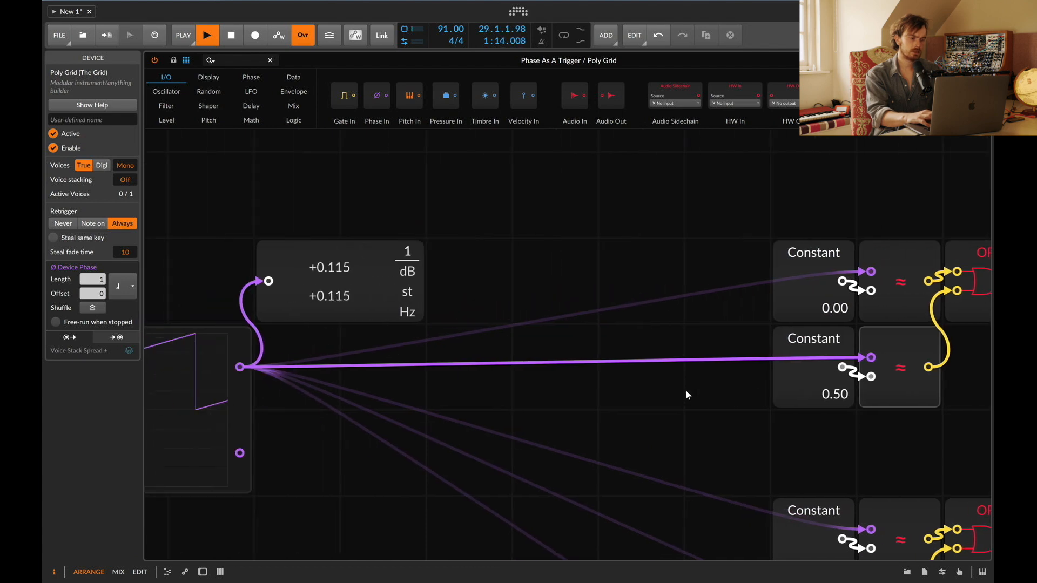
scroll(686, 391, "down", 2)
scroll(686, 391, "left", 2)
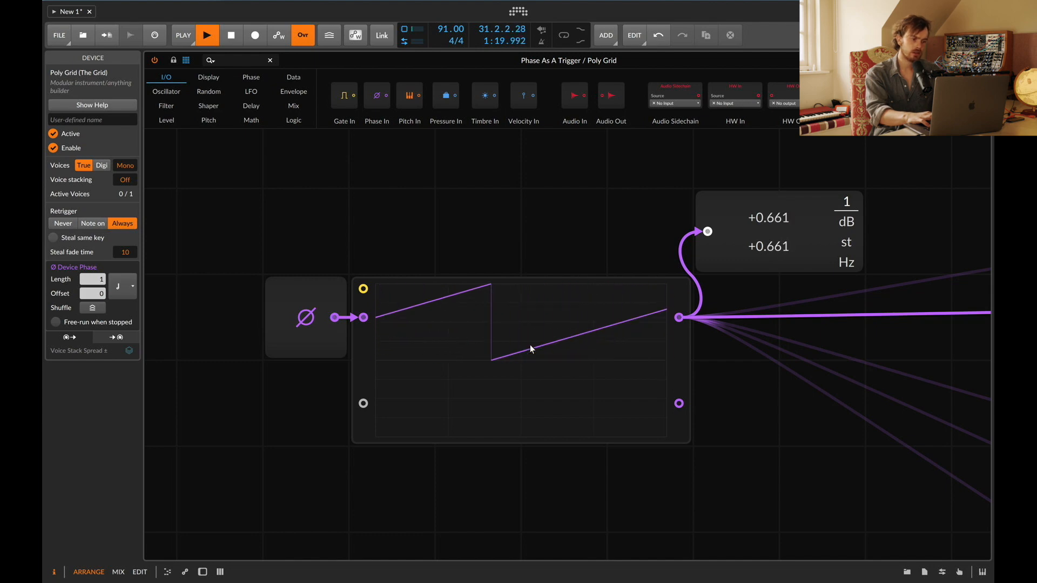
scroll(664, 314, "right", 3)
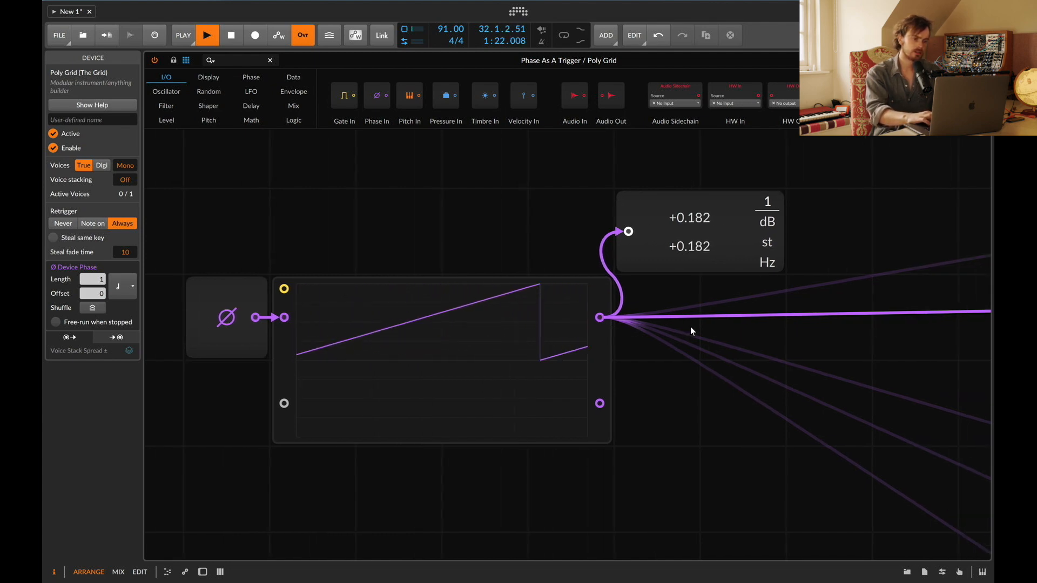
scroll(604, 321, "right", 5)
scroll(604, 321, "down", 3)
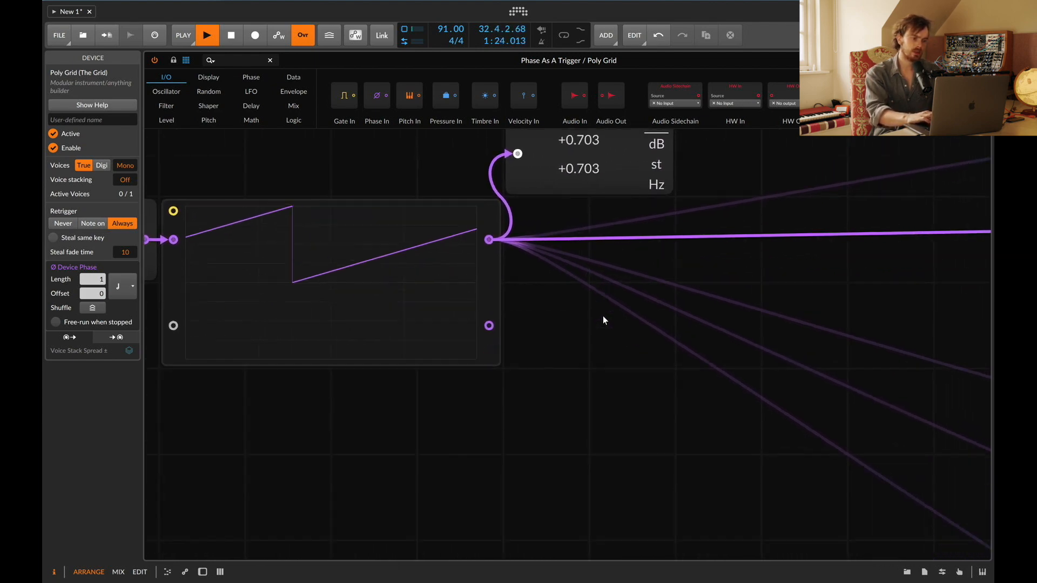
scroll(602, 316, "right", 4)
scroll(603, 316, "down", 2)
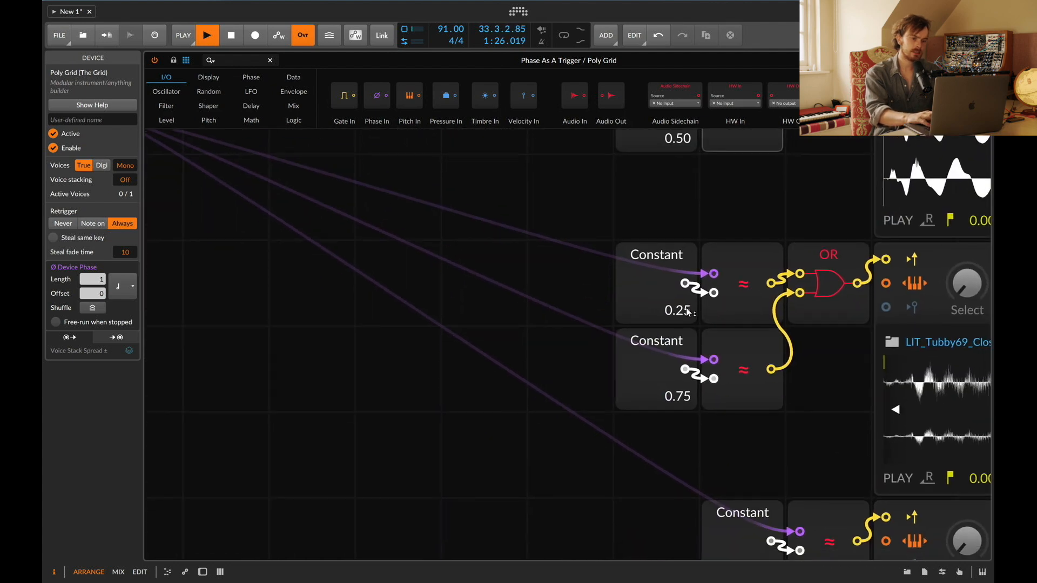
left_click(741, 283)
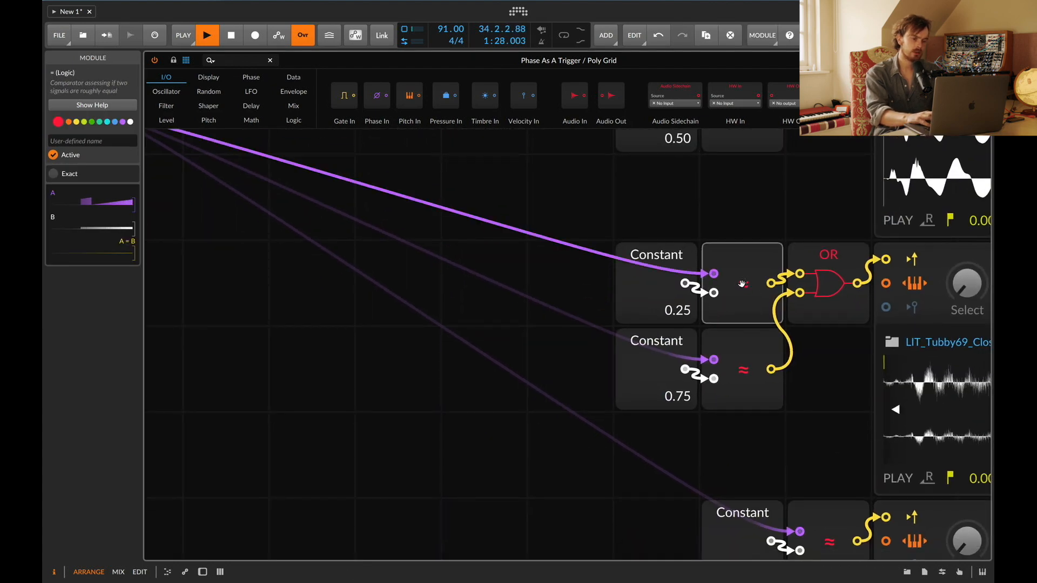
left_click(735, 372)
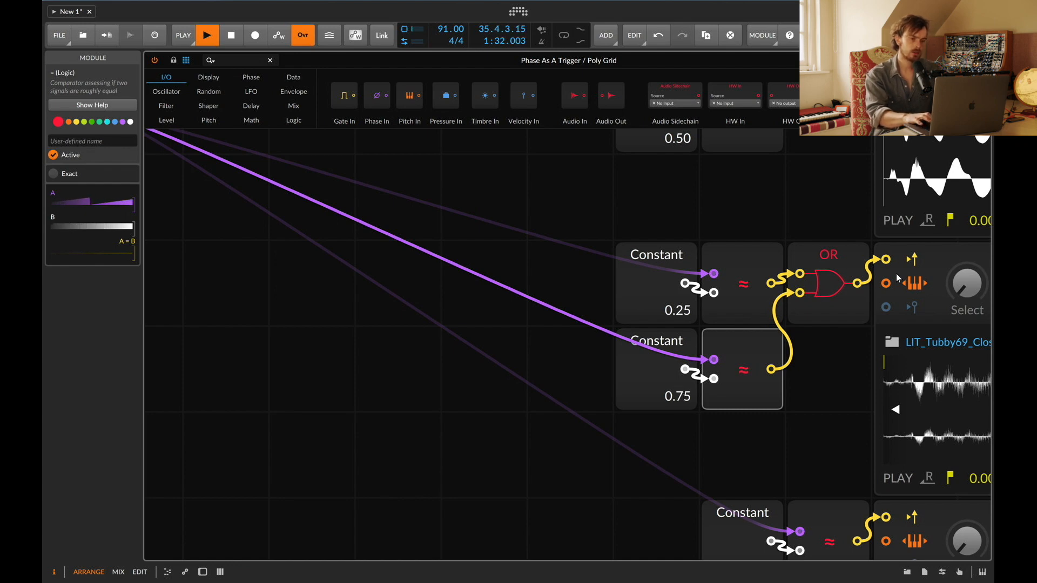
Step: Reset the second mixer channel's level to 0.0 dB
scroll(896, 273, "right", 10)
double_click(762, 290)
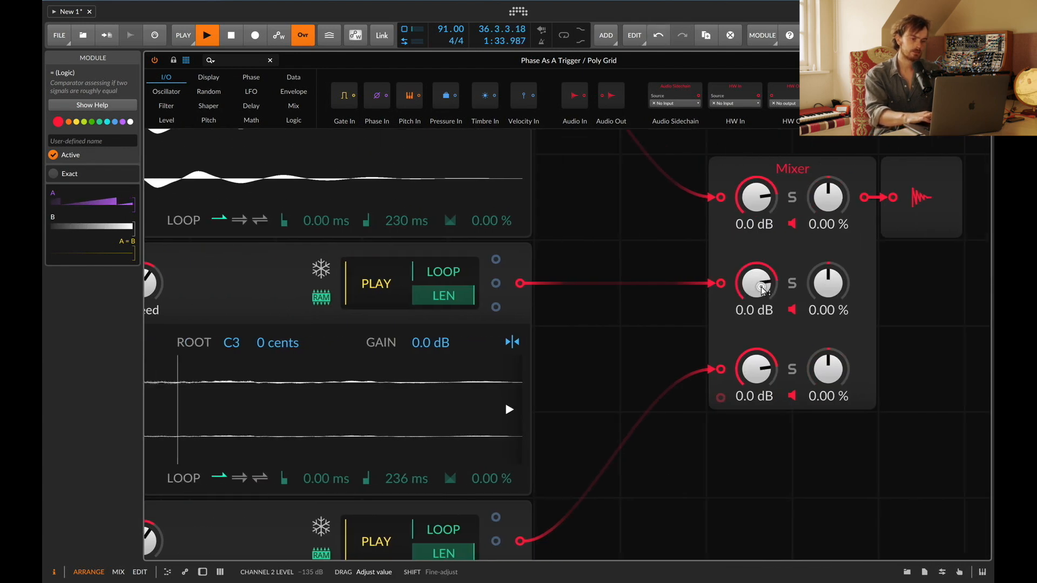
Step: Switch the oscilloscope's mode to Pitch
scroll(644, 323, "left", 3)
scroll(643, 323, "down", 5)
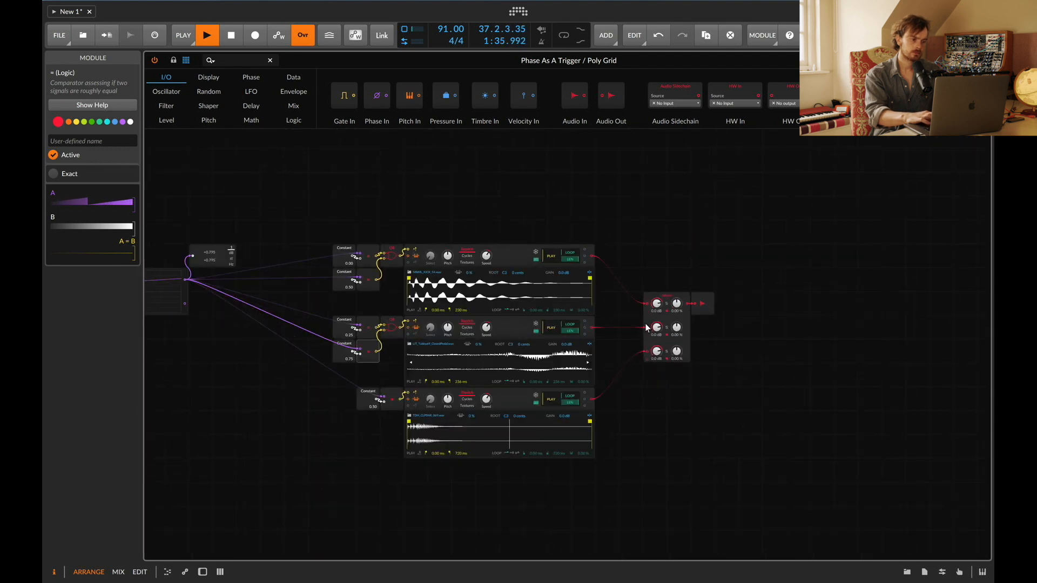
scroll(636, 353, "left", 1)
scroll(565, 326, "left", 2)
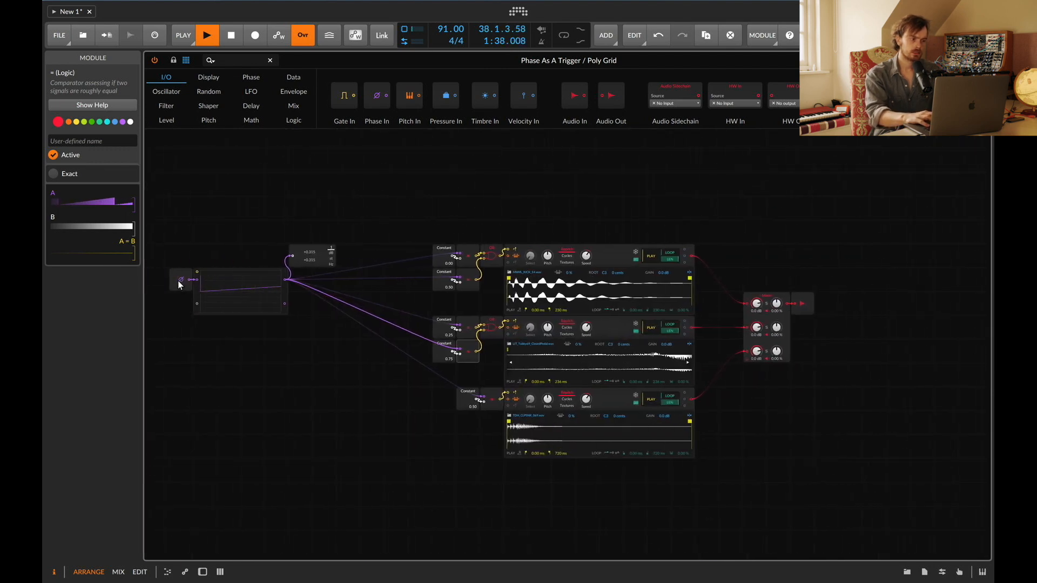
left_click(262, 290)
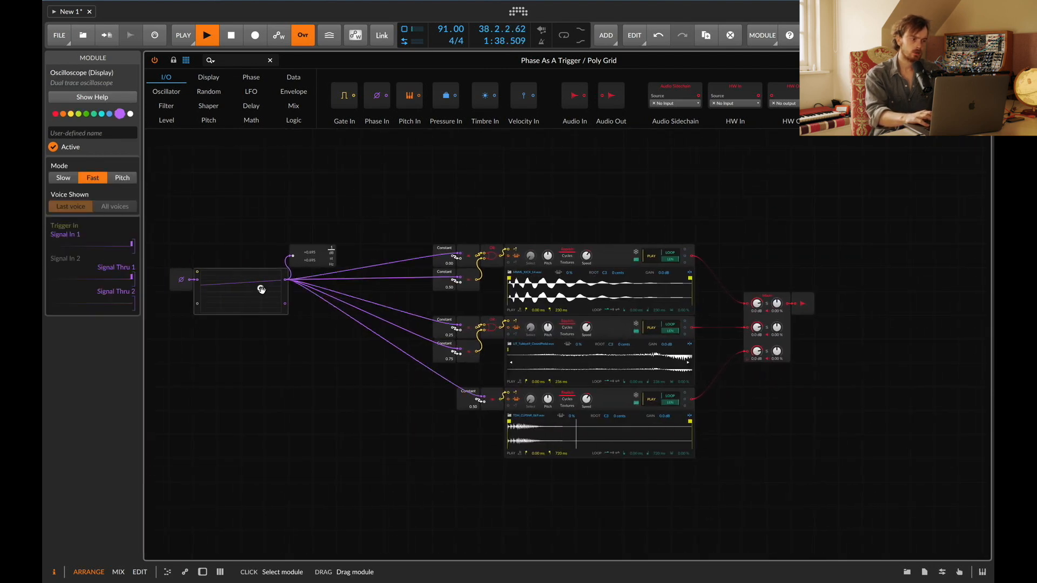
left_click(117, 173)
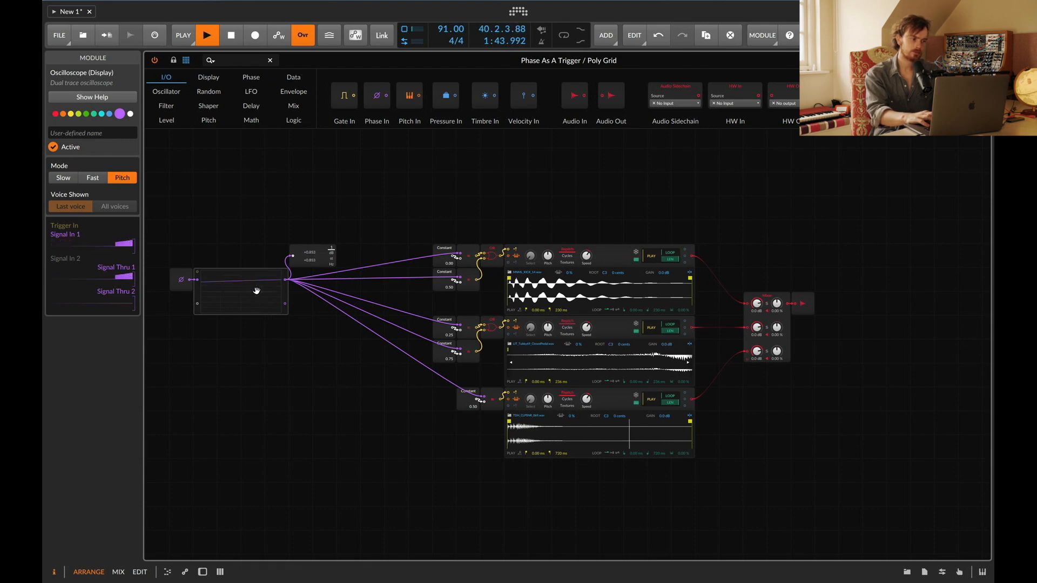
Step: Move the value readout module down below the oscilloscope
left_click_drag(317, 254, 340, 373)
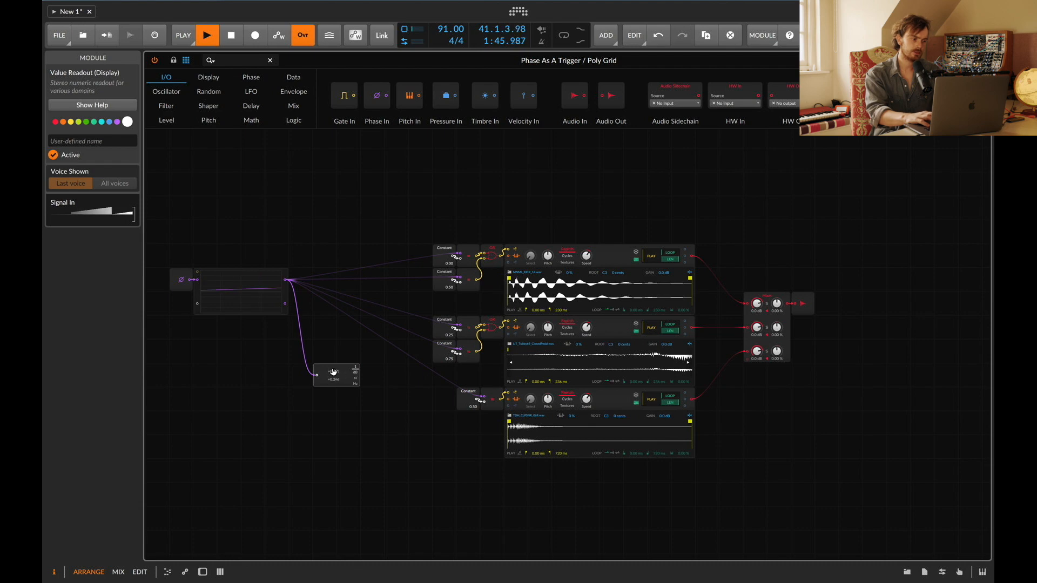
scroll(335, 372, "up", 6)
scroll(334, 372, "left", 14)
scroll(334, 372, "down", 3)
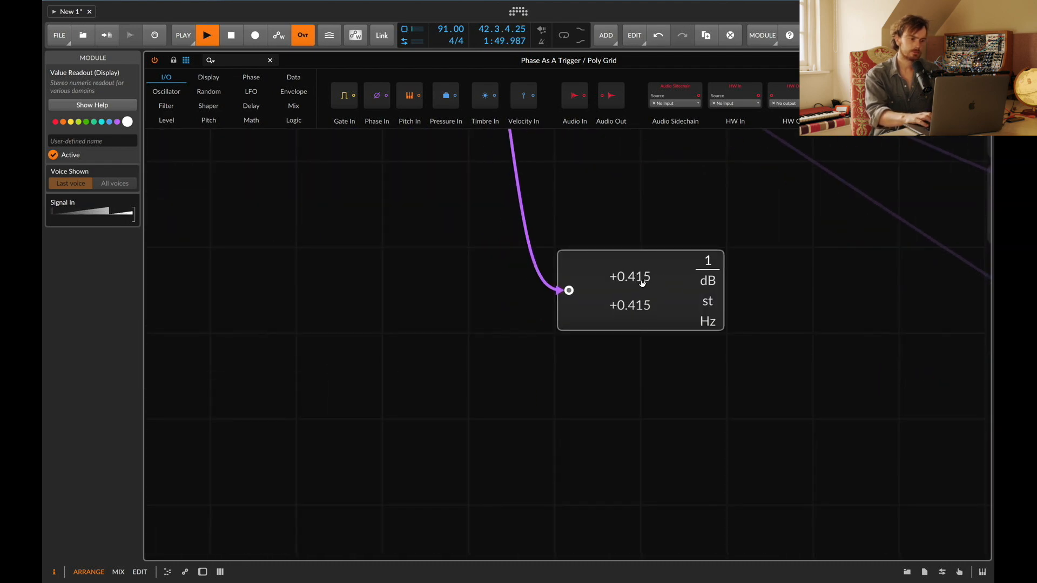
Step: Try lowering the project tempo to 20 BPM and undo the tempo change
left_click_drag(445, 29, 445, 113)
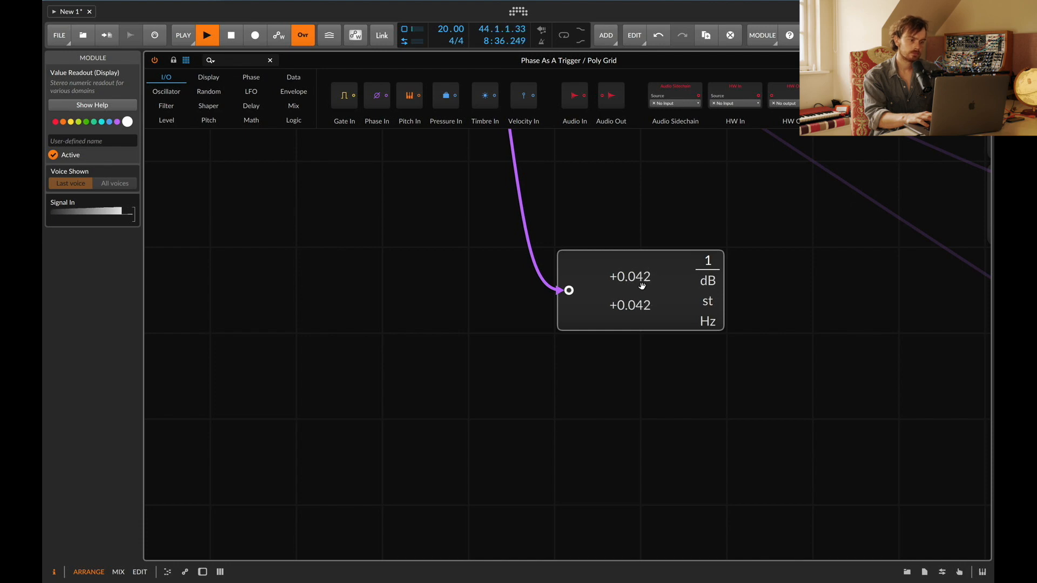
key("super+z")
Step: Open the Amp, Freq, Phase track's Poly Grid and delete its second sine oscillator chain
scroll(712, 311, "right", 10)
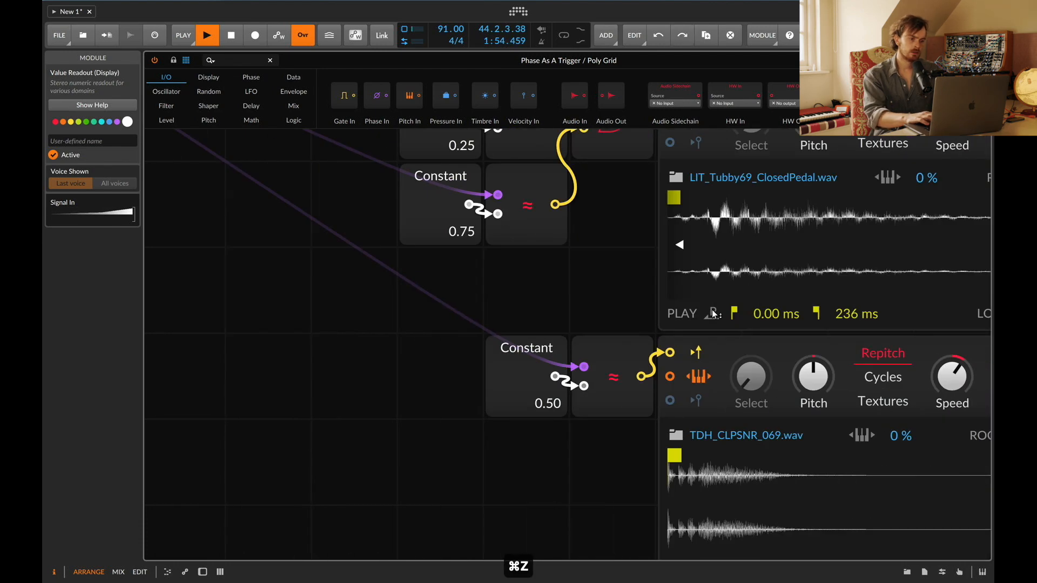
scroll(712, 310, "down", 8)
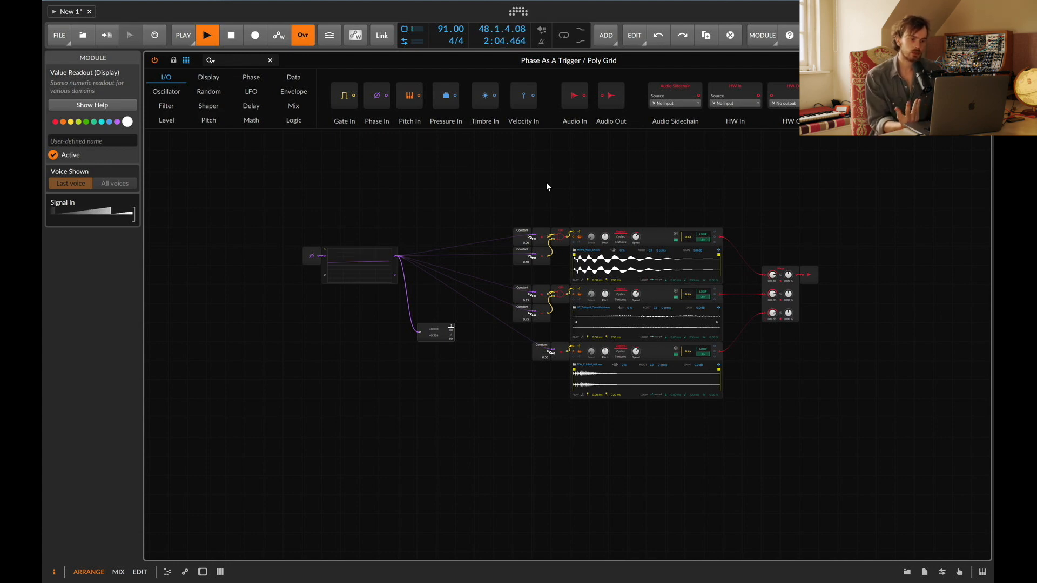
left_click(808, 277)
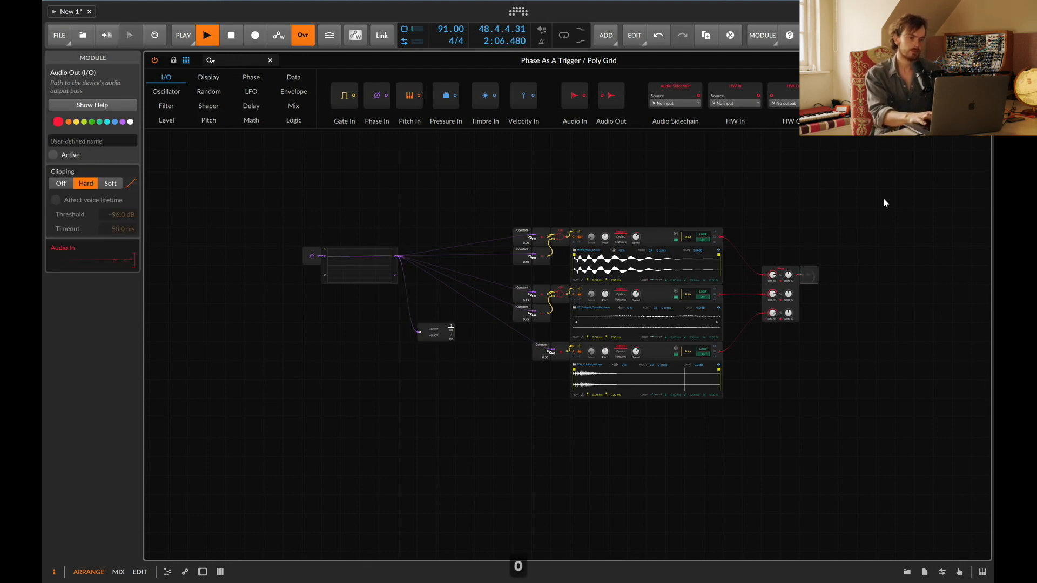
left_click(978, 61)
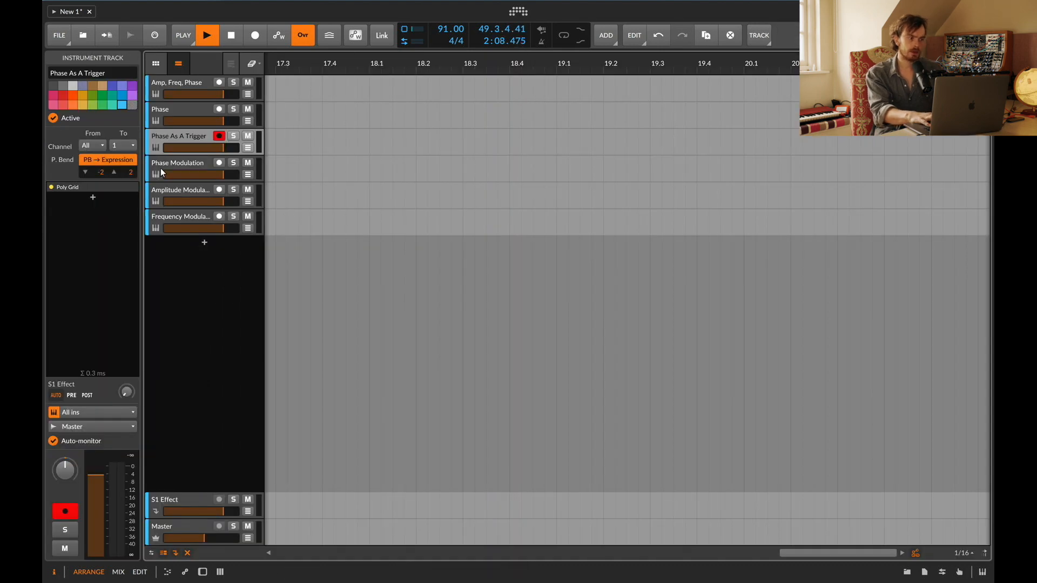
left_click(161, 162)
double_click(173, 78)
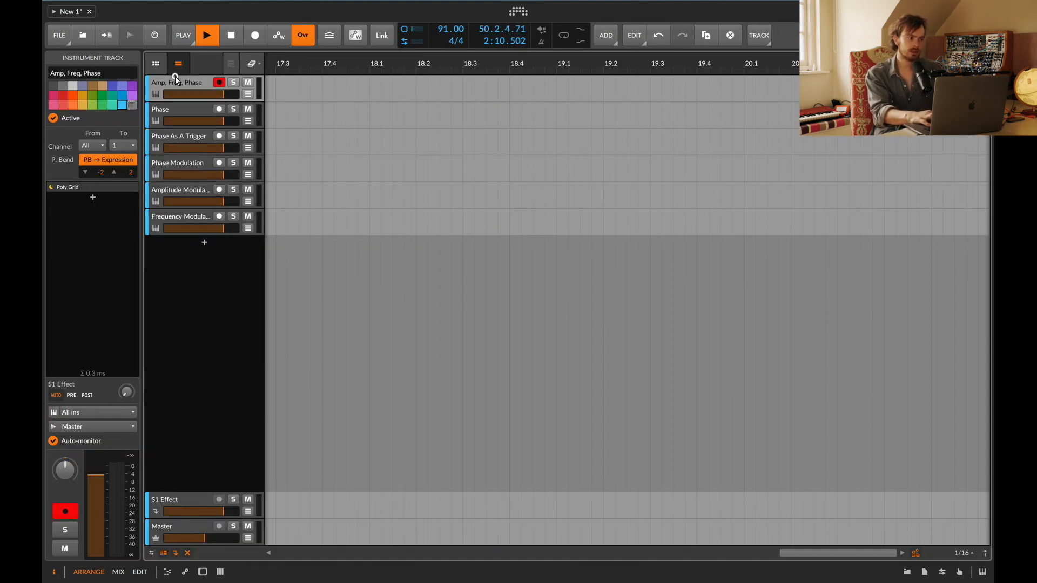
left_click(300, 441)
scroll(697, 310, "left", 3)
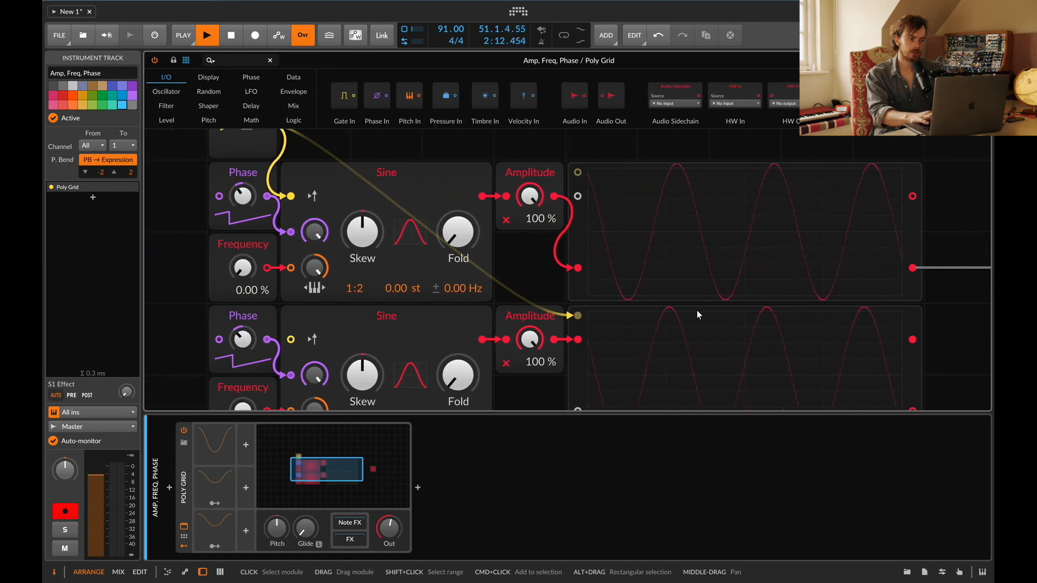
scroll(697, 310, "down", 3)
left_click_drag(770, 310, 430, 300)
key("Delete")
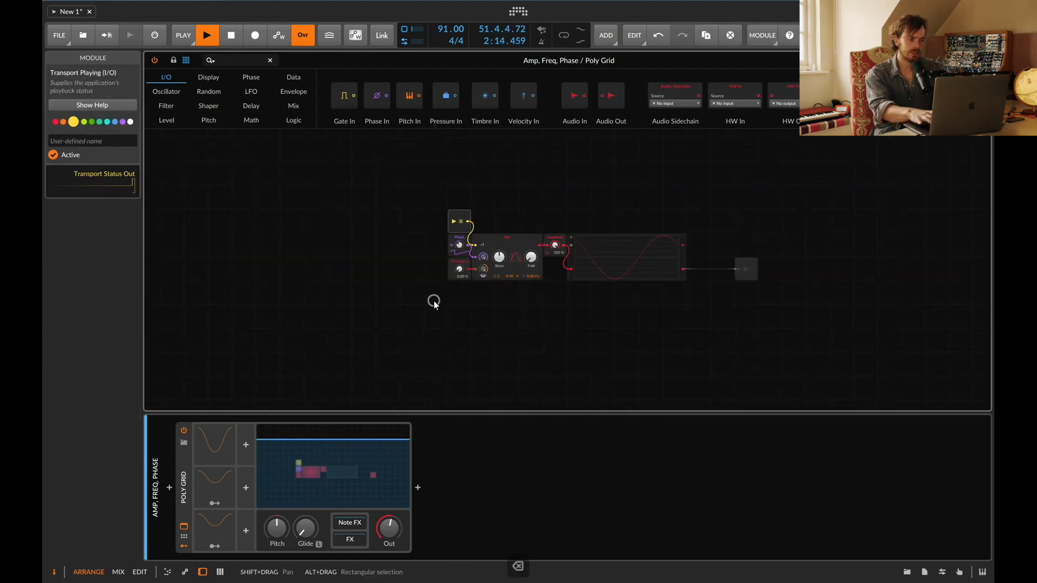
Step: Inspect the Amplitude, Frequency and Phase modules of the remaining oscillator chain
left_click(556, 238)
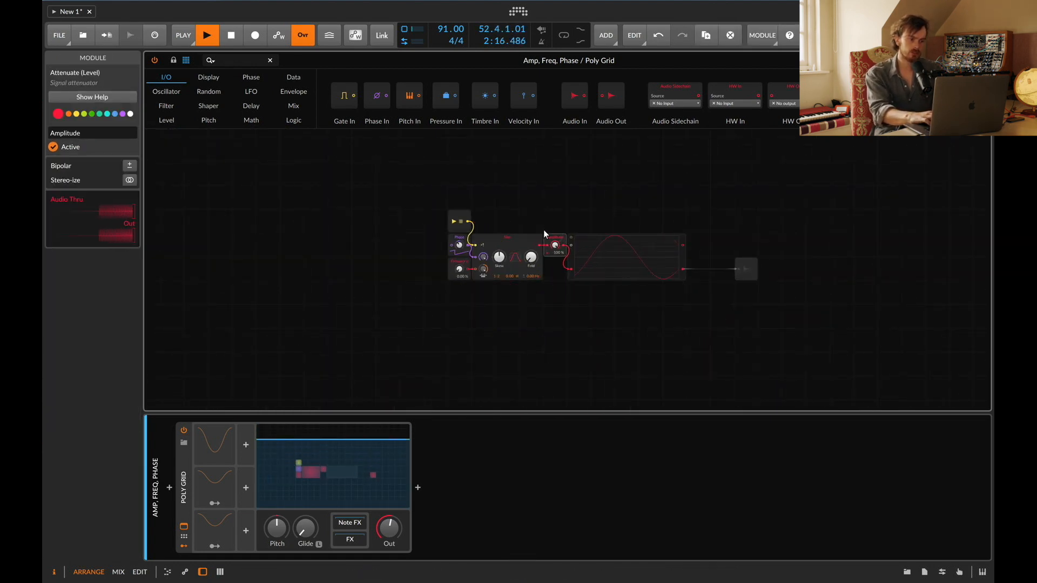
left_click(458, 273)
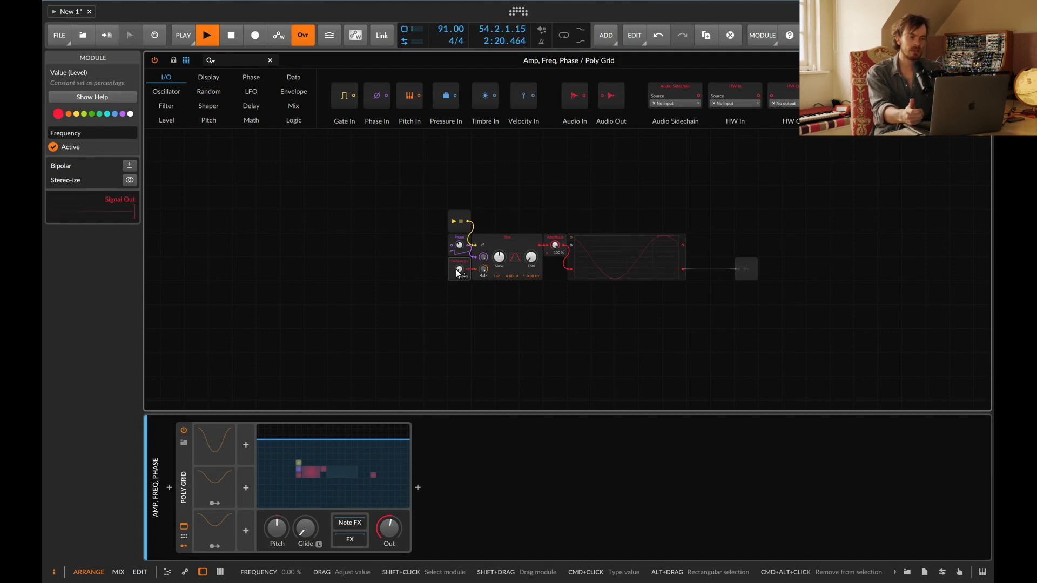
left_click(458, 237)
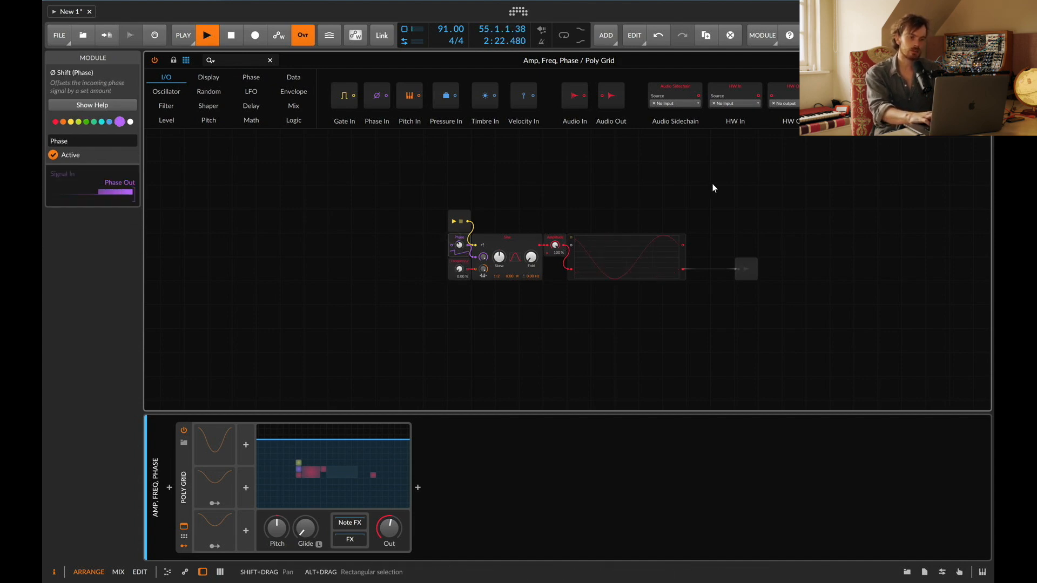
Step: Reorder the tracks to Phase Modulation, Frequency Modulation, Amplitude Modulation and open the Phase Modulation track's Poly Grid
left_click(982, 60)
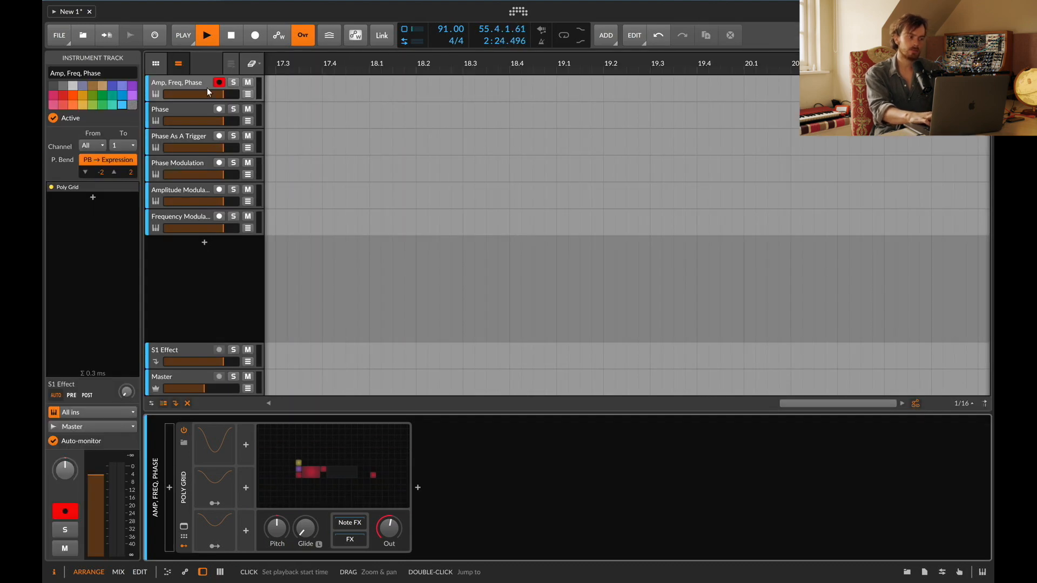
left_click(166, 111)
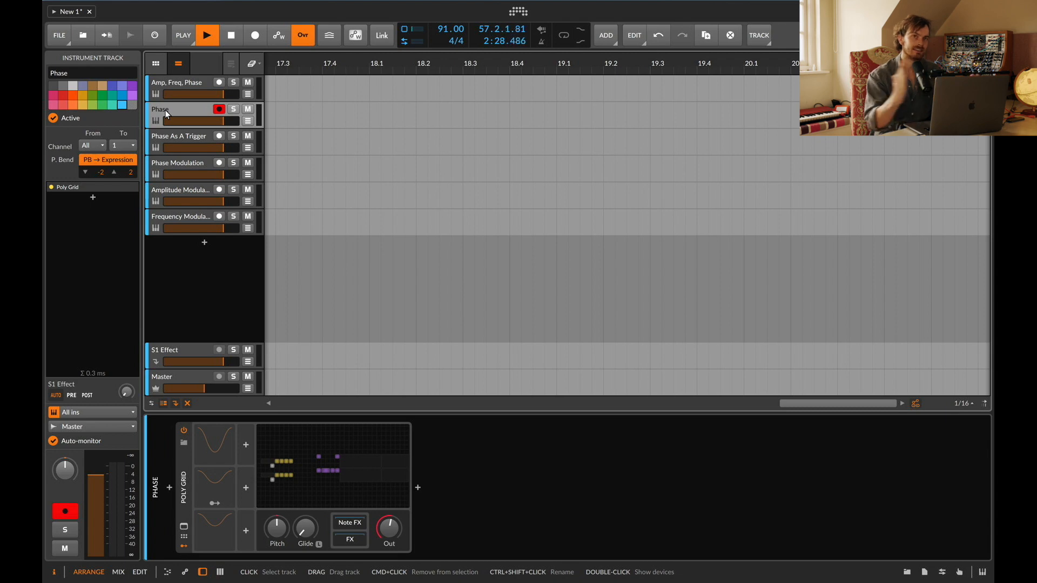
left_click(171, 166)
left_click_drag(171, 192, 170, 157)
left_click_drag(173, 218, 159, 166)
left_click(159, 168)
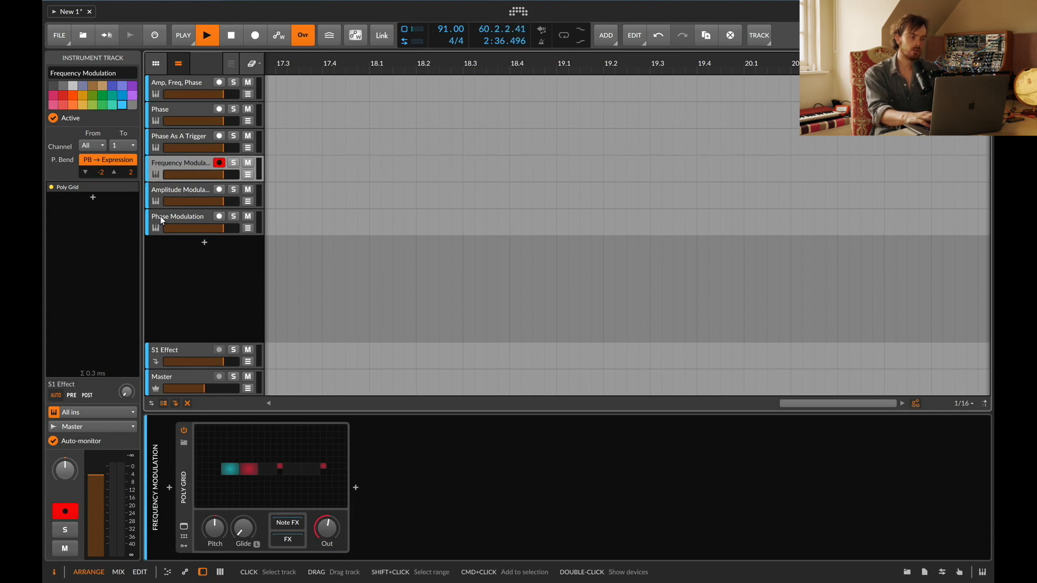
left_click_drag(159, 215, 169, 165)
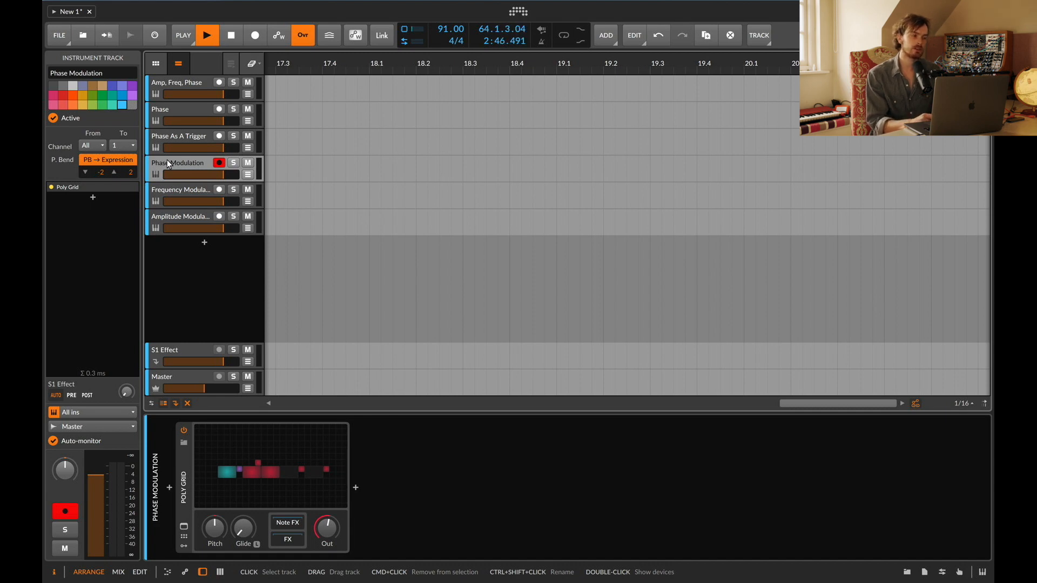
left_click(227, 449)
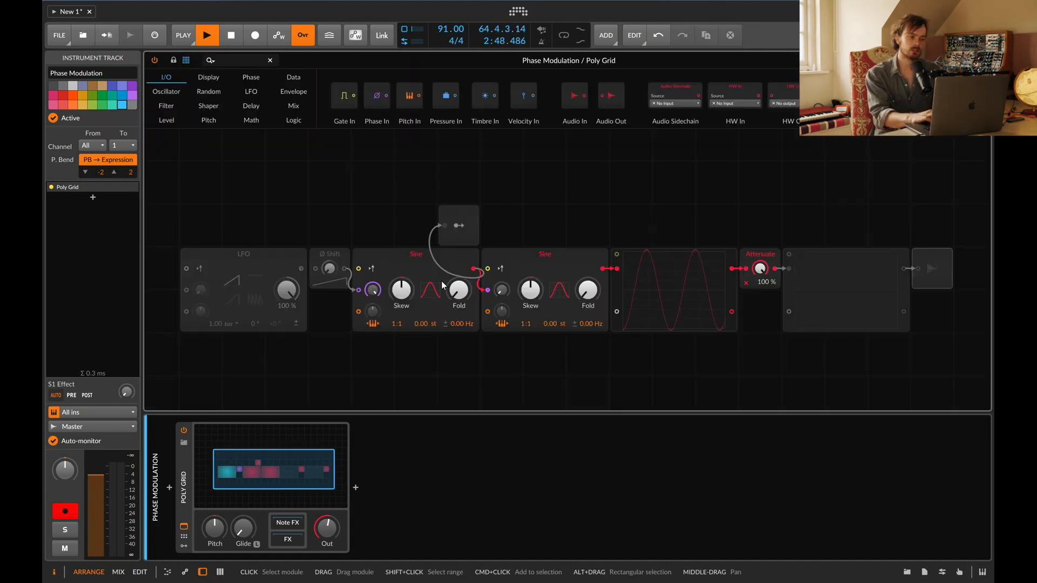
Step: Inspect the two Sine oscillators and switch the Phase Modulation grid's Audio Out module off
scroll(442, 281, "down", 1)
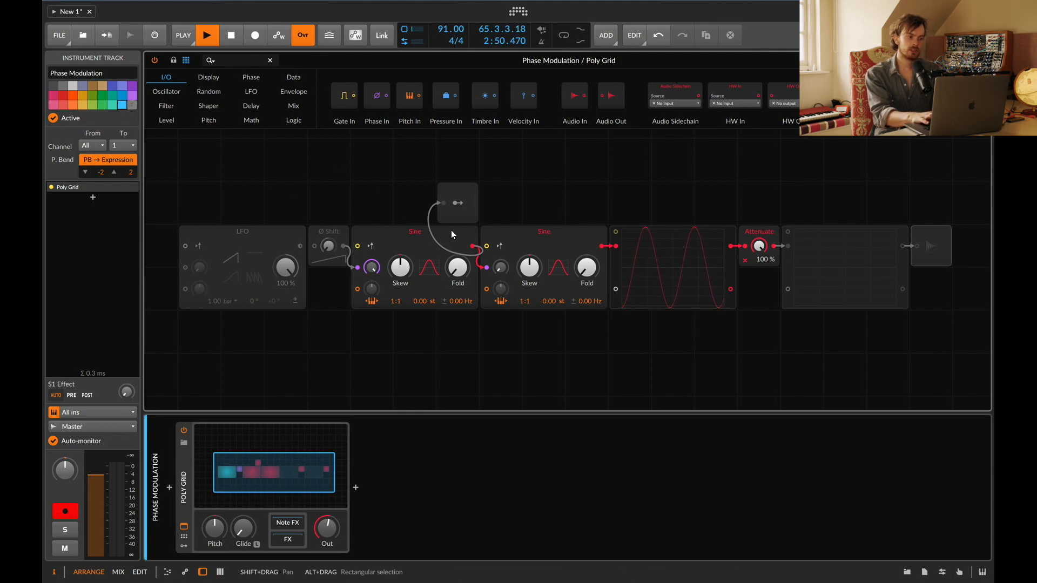
left_click(406, 232)
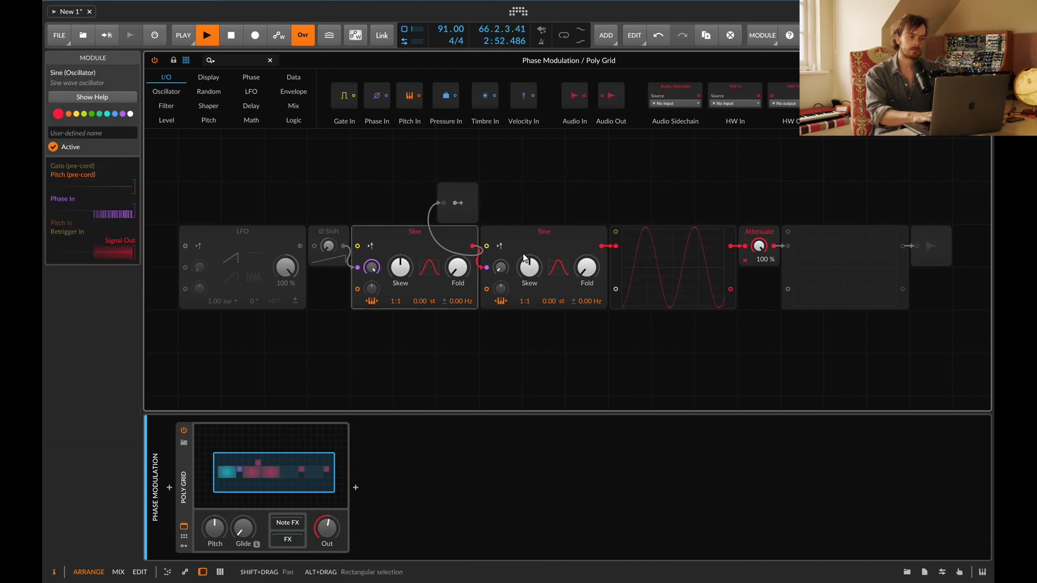
left_click(513, 231)
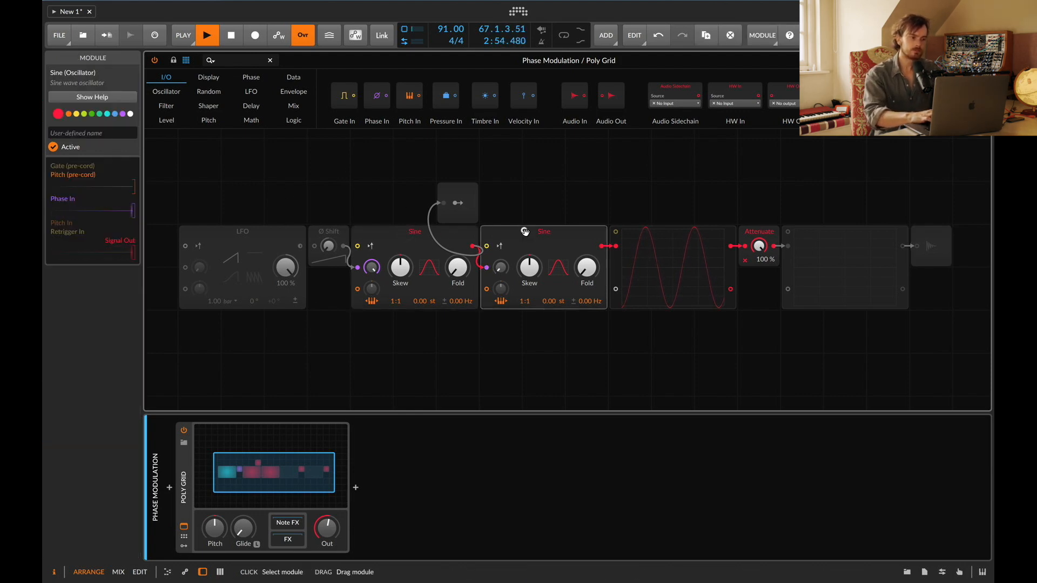
left_click(935, 229)
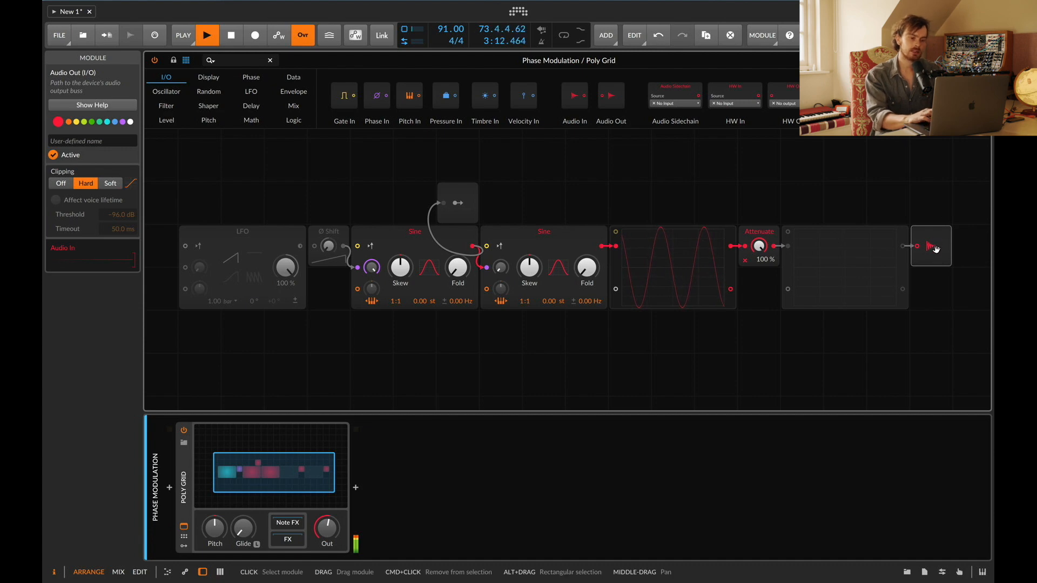
key("0")
Step: Open the Frequency Modulation track's Poly Grid and activate its Audio Out module
left_click(983, 60)
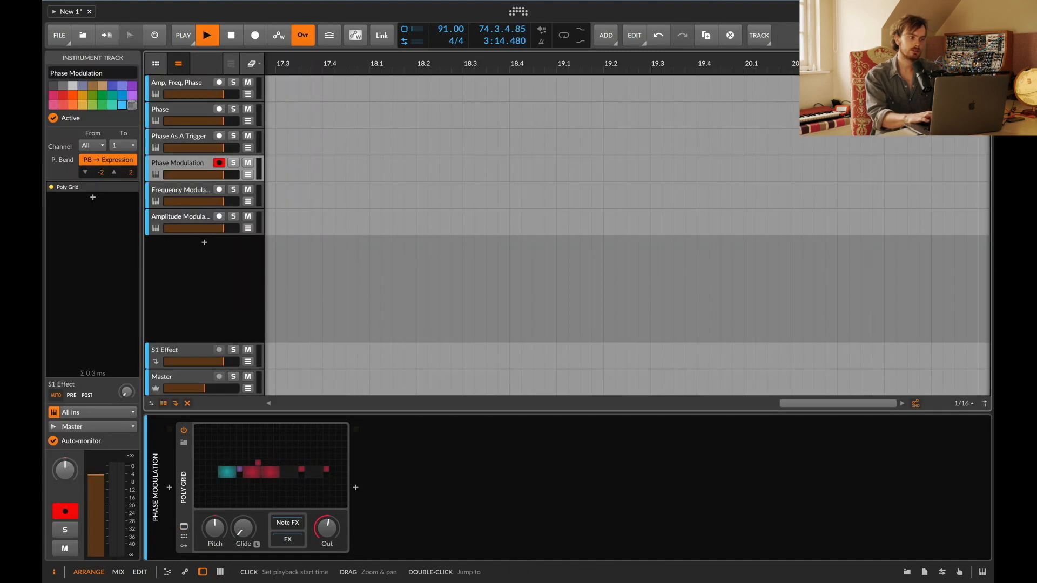
left_click(179, 197)
left_click(264, 475)
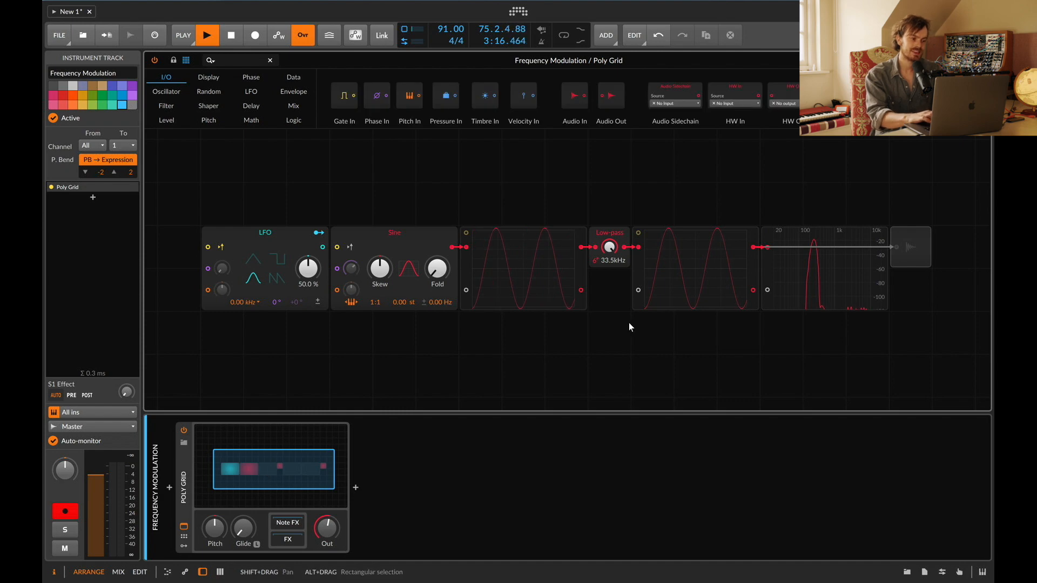
scroll(629, 322, "right", 1)
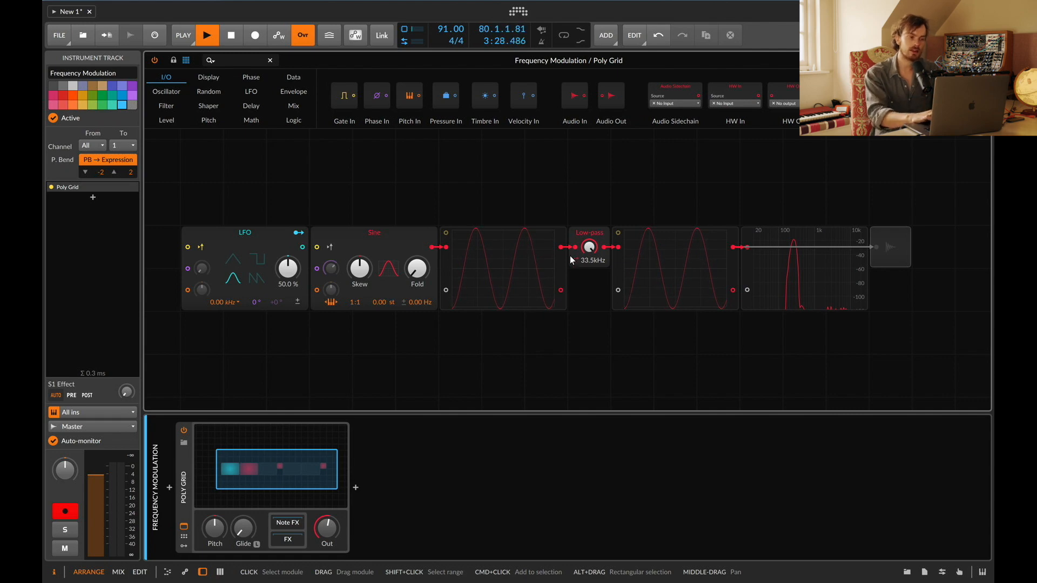
left_click(889, 241)
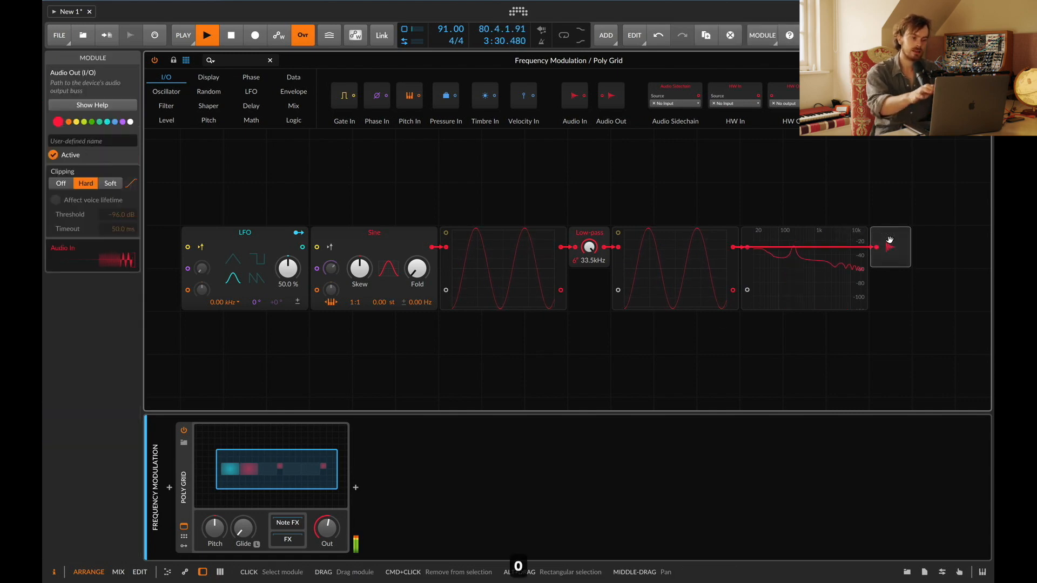
Step: Play test notes across several octaves with the computer keyboard
key("x")
key("s")
key("x")
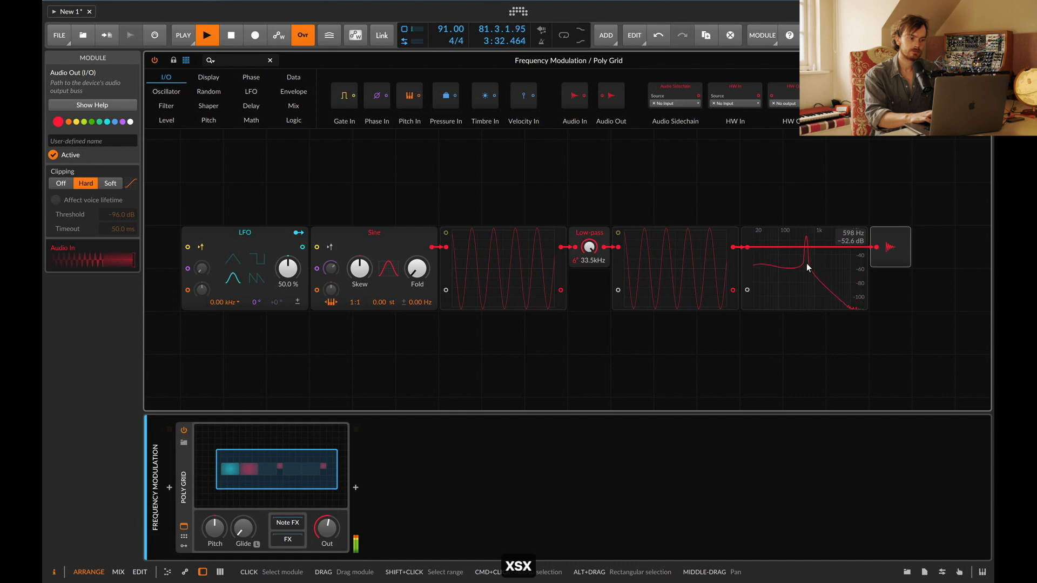
key("z")
key("s")
key("x")
key("s")
key("z")
key("s")
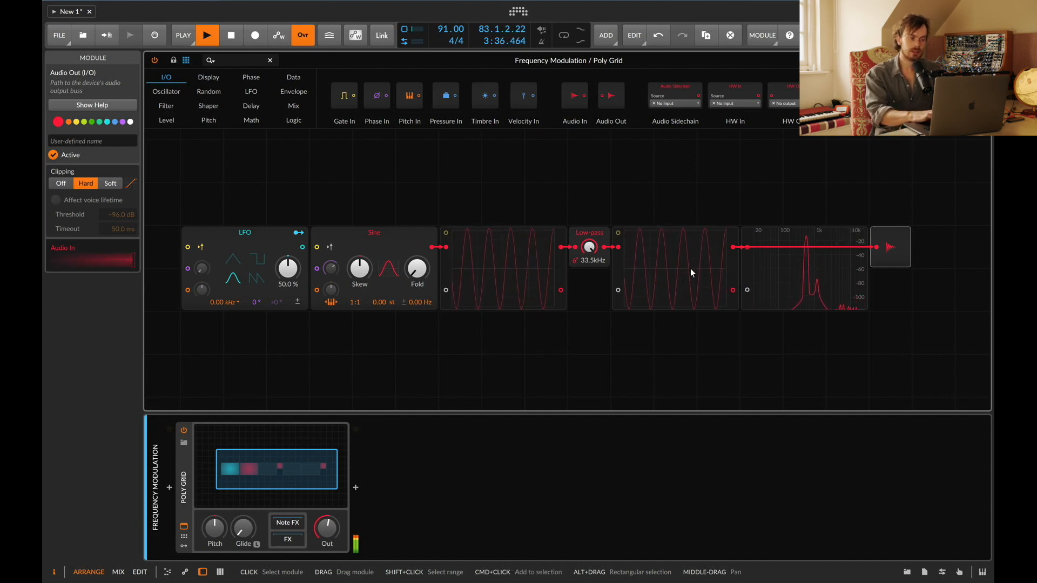
left_click_drag(384, 303, 384, 303)
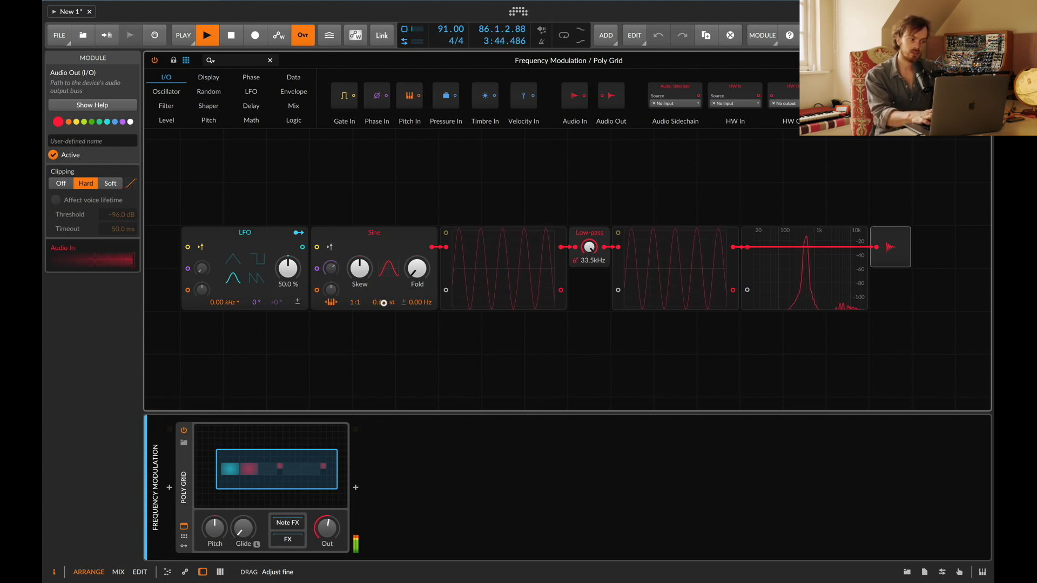
left_click_drag(383, 303, 383, 303)
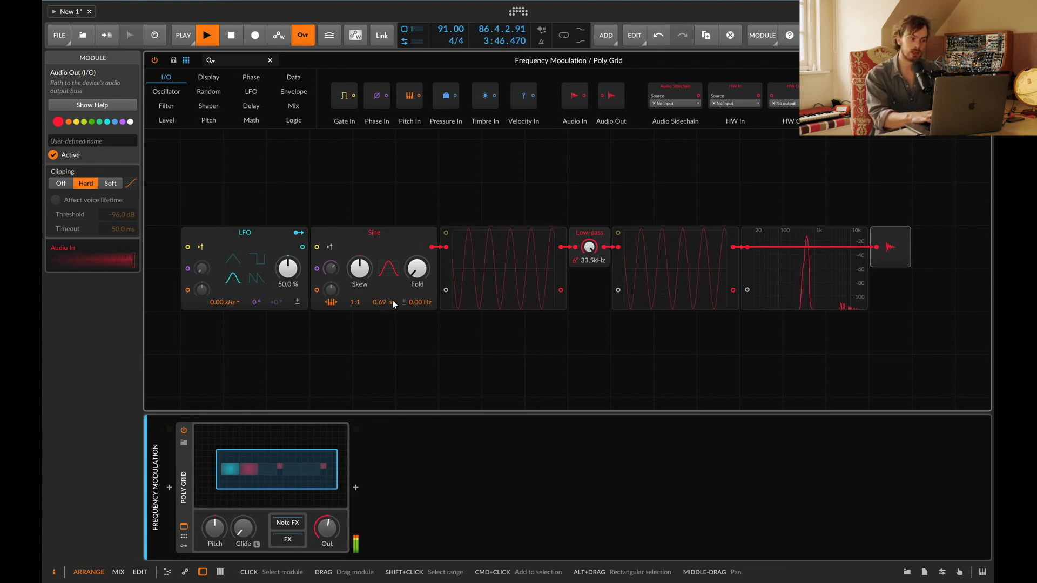
double_click(385, 302)
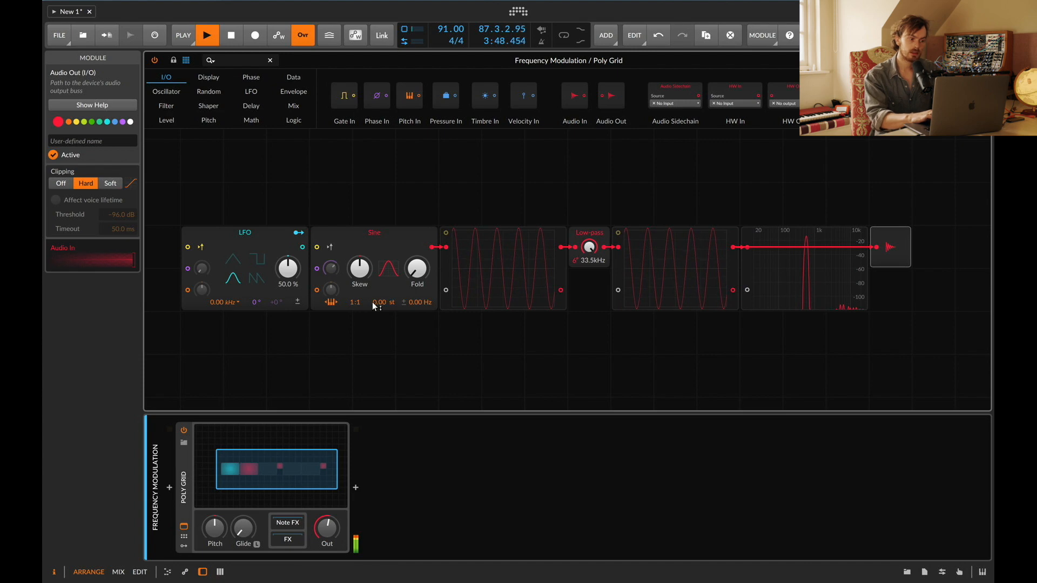
left_click_drag(374, 303, 373, 300)
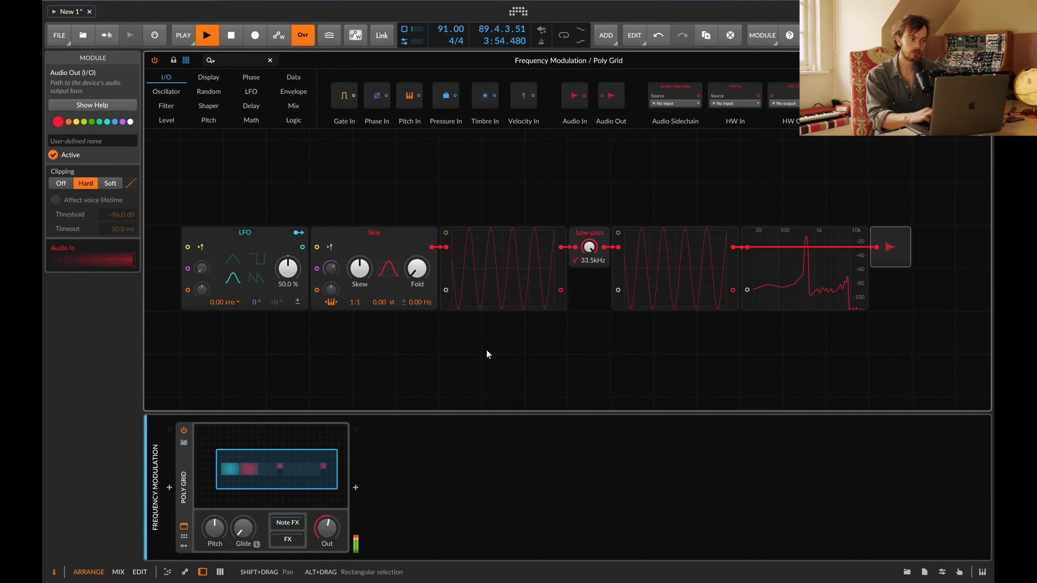
Step: Map the LFO to the Sine oscillator's pitch and set the modulation amount to 24
left_click(300, 233)
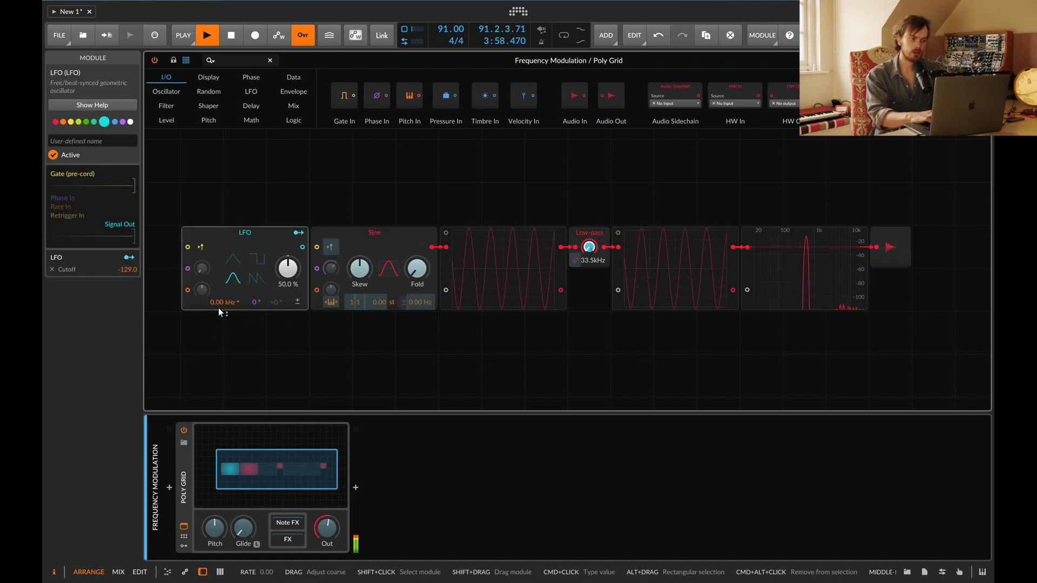
left_click_drag(374, 306, 374, 304)
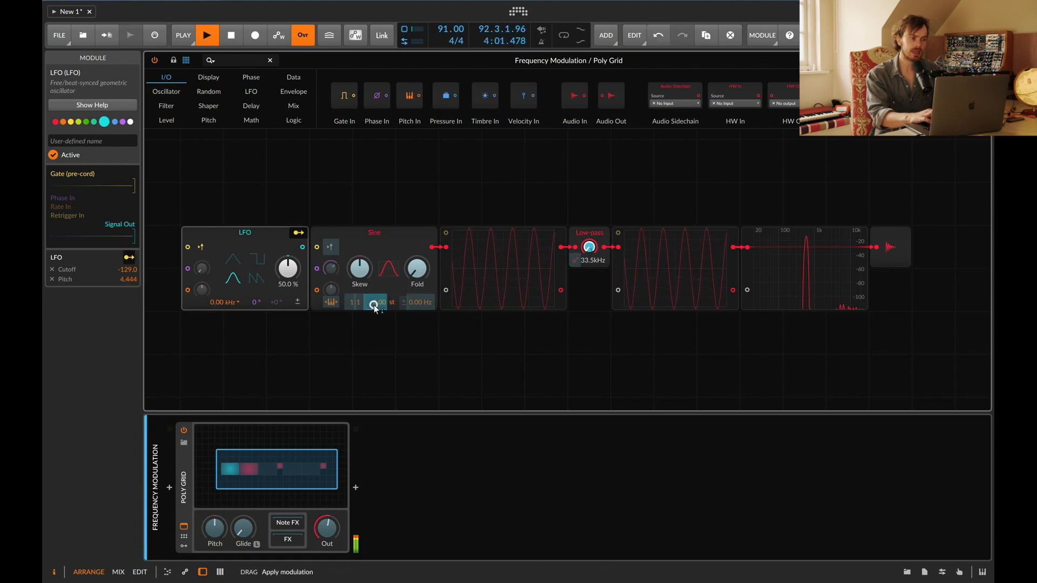
double_click(131, 279)
type("24")
key("Return")
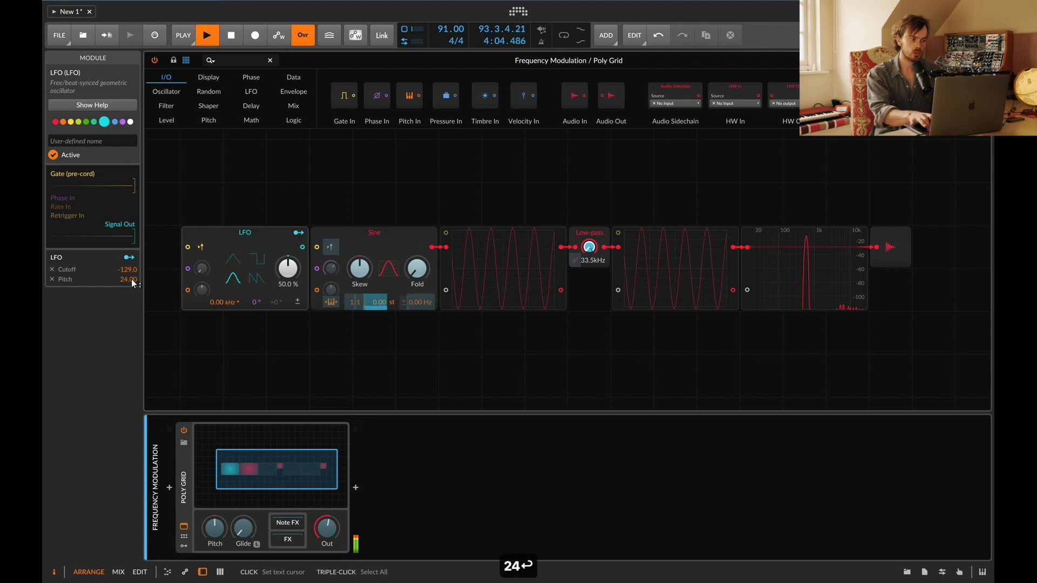
Step: Deactivate the Low-pass filter and remove the LFO's modulation of its cutoff
left_click(589, 233)
key("0")
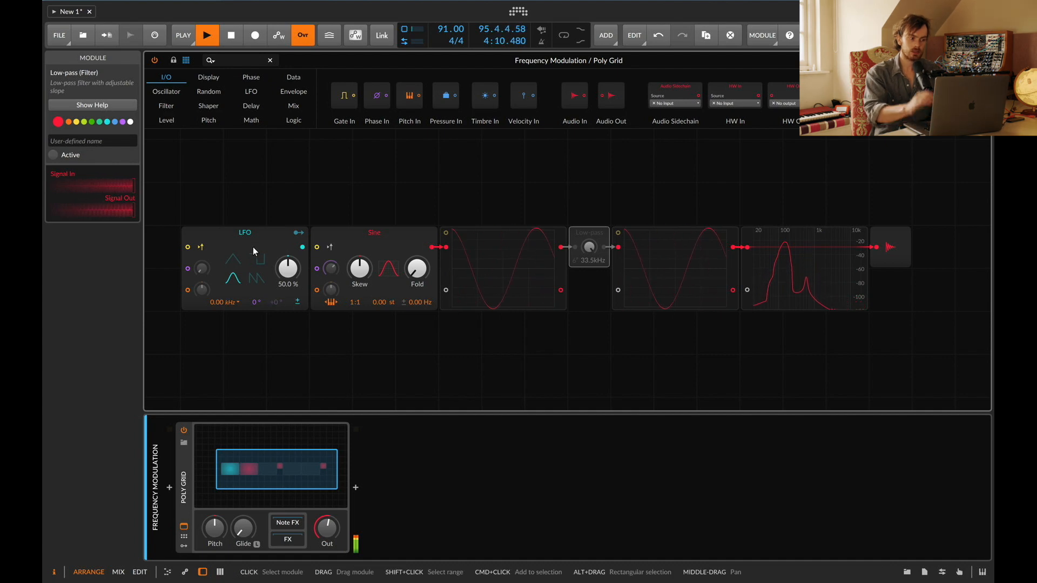
left_click(299, 233)
left_click(52, 269)
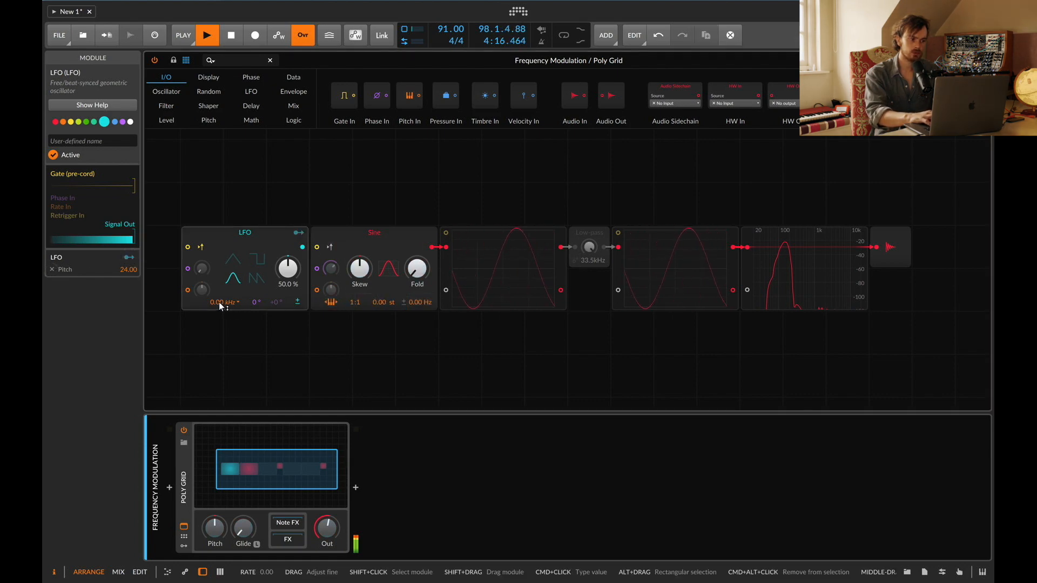
Step: Raise the LFO rate to about 1.07 kHz and set the LFO's pitch modulation amount to 12
left_click_drag(223, 303, 223, 286)
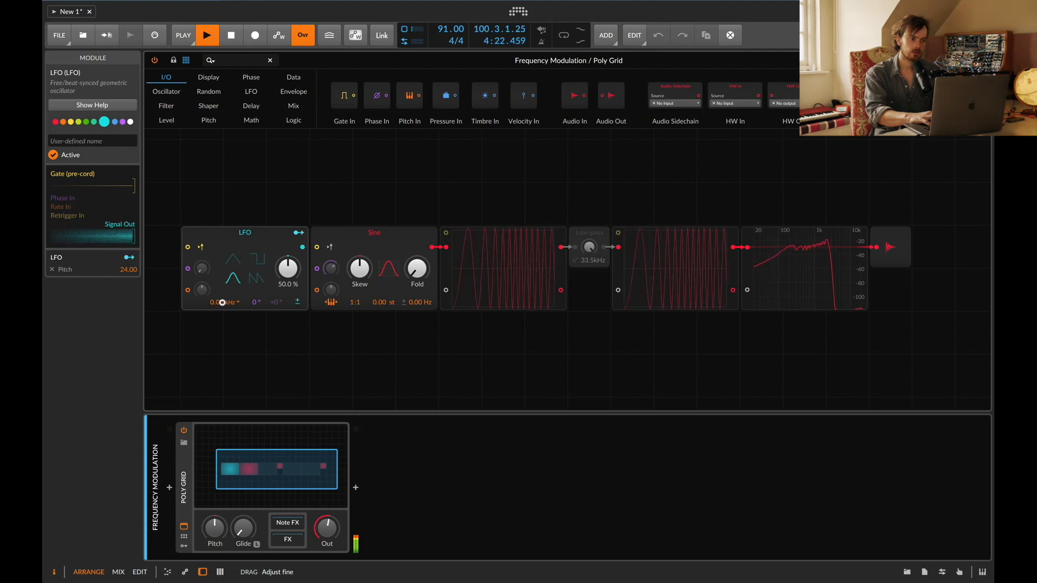
mouse_move(222, 303)
left_mouse_down()
mouse_move(222, 291)
mouse_move(222, 307)
left_mouse_up()
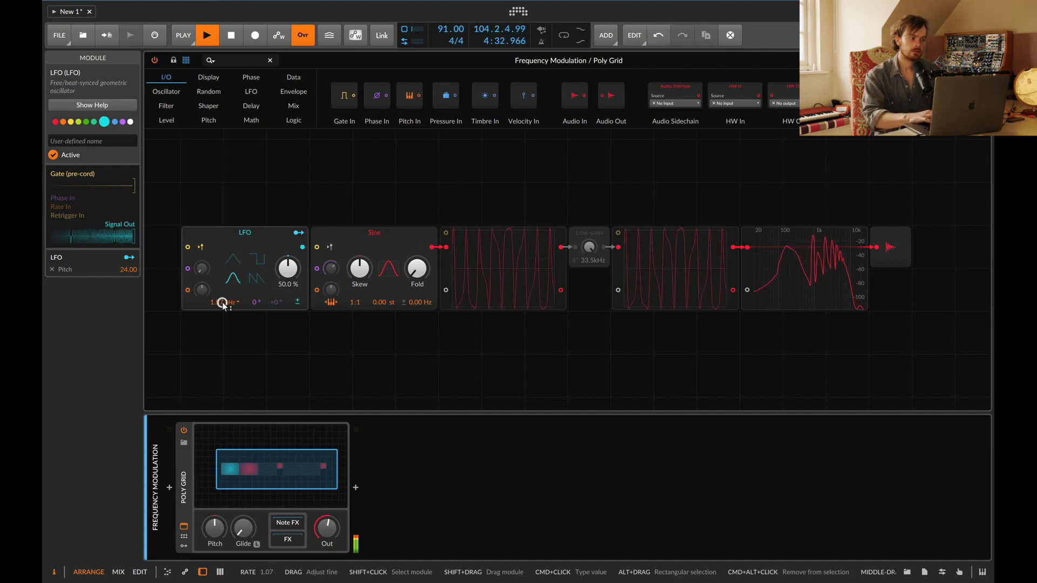
left_click(128, 269, "super")
type("12")
key("Return")
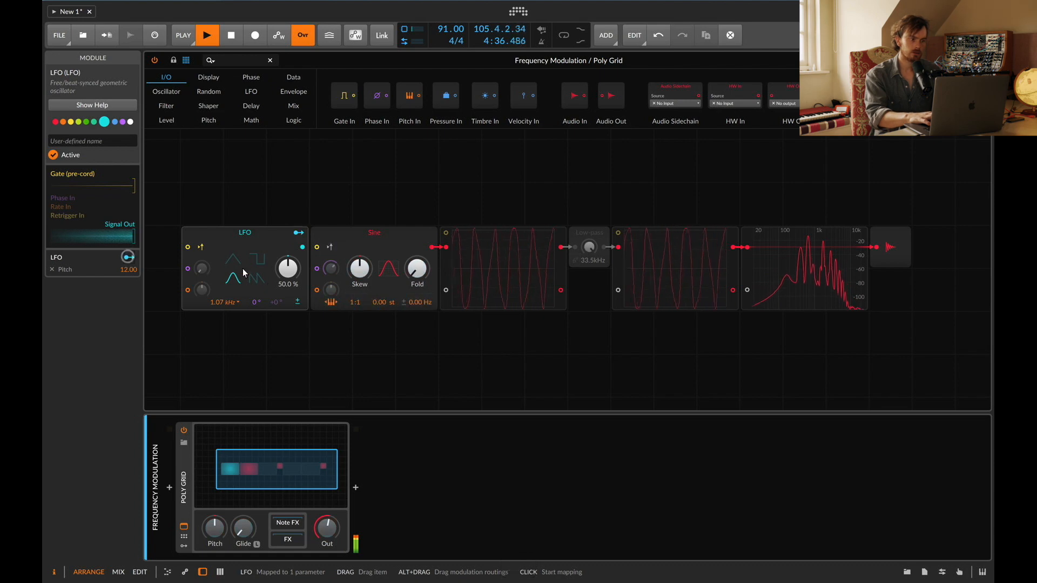
Step: Sweep the LFO rate down to about 0.01 kHz
mouse_move(222, 304)
left_mouse_down()
mouse_move(234, 306)
mouse_move(220, 302)
left_mouse_up()
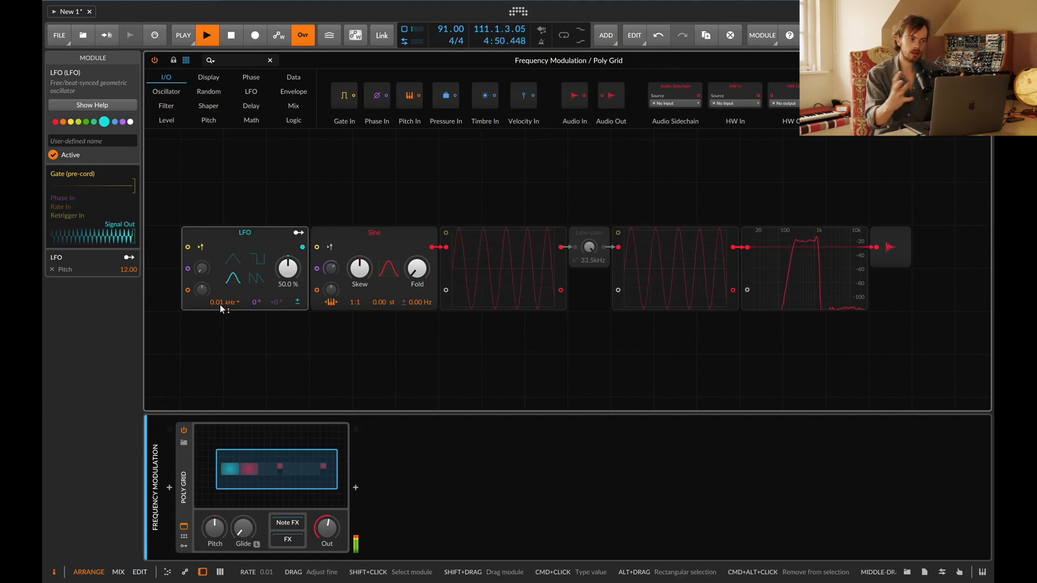
mouse_move(219, 304)
left_mouse_down()
mouse_move(219, 316)
mouse_move(220, 303)
left_mouse_up()
Step: Switch the oscilloscope to Fast mode and back to Pitch mode
left_click(537, 279)
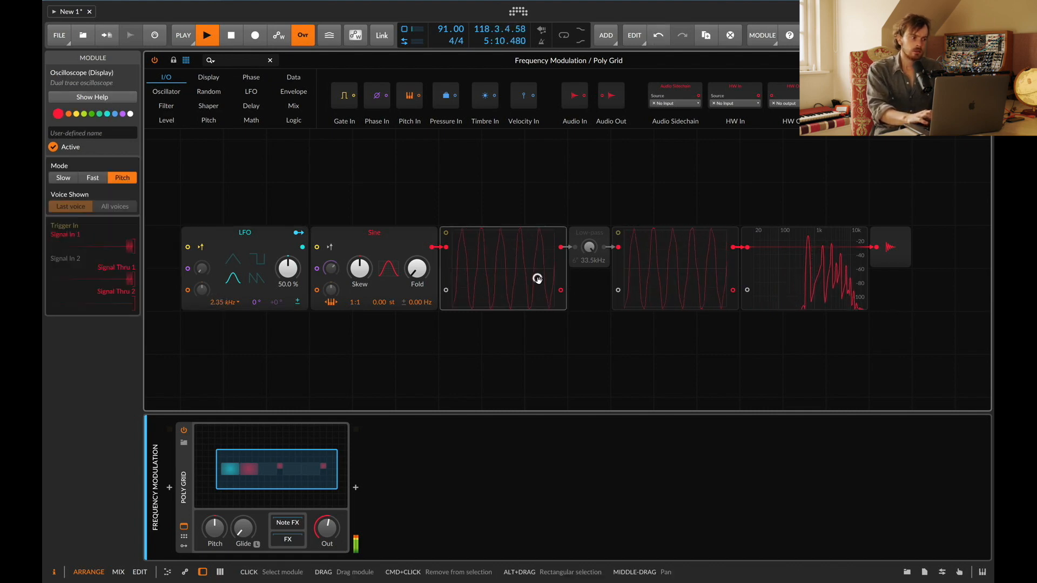
left_click(92, 177)
left_click(114, 178)
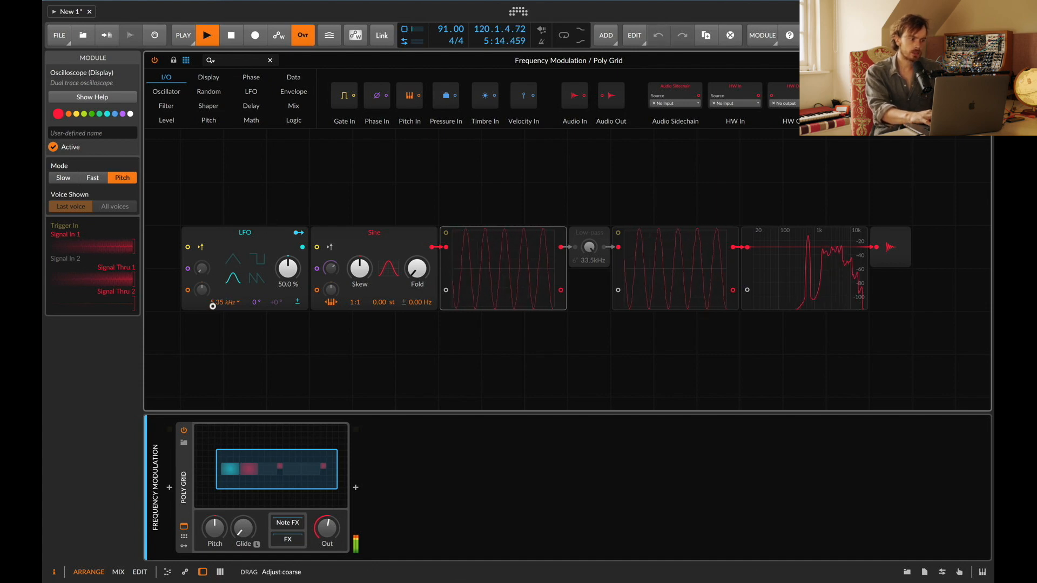
Step: Set the LFO rate to about 0.70 kHz
left_click_drag(212, 306, 223, 307)
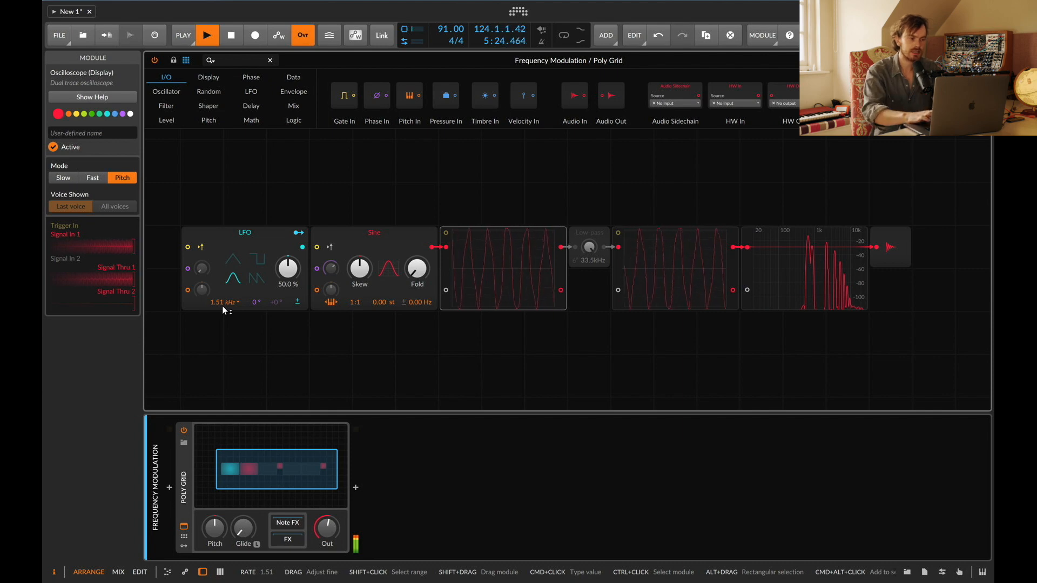
left_click_drag(222, 305, 221, 303)
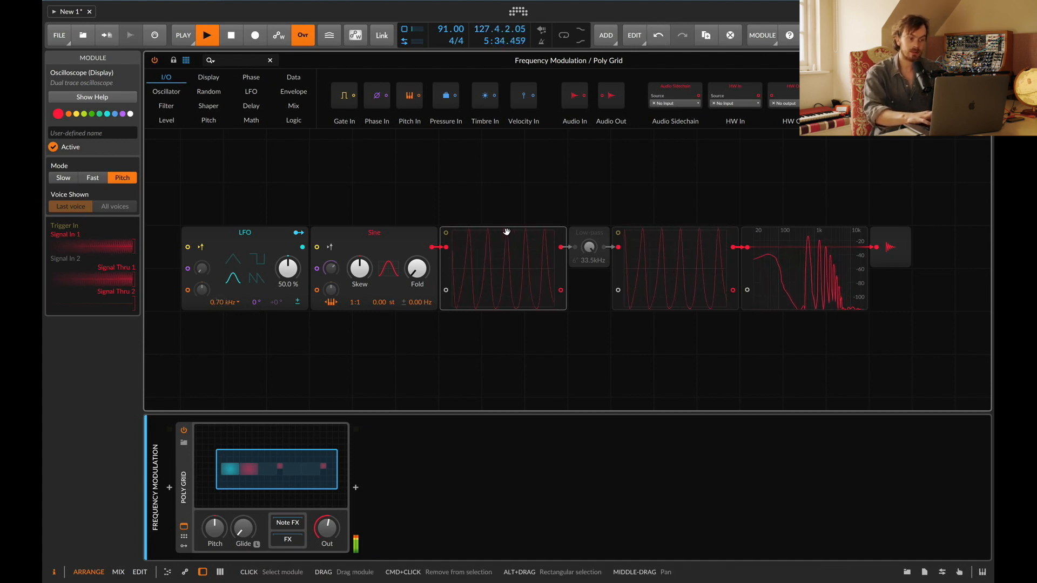
Step: Deactivate the Frequency Modulation grid's Audio Out module and return to the arrangement
left_click(894, 238)
key("0")
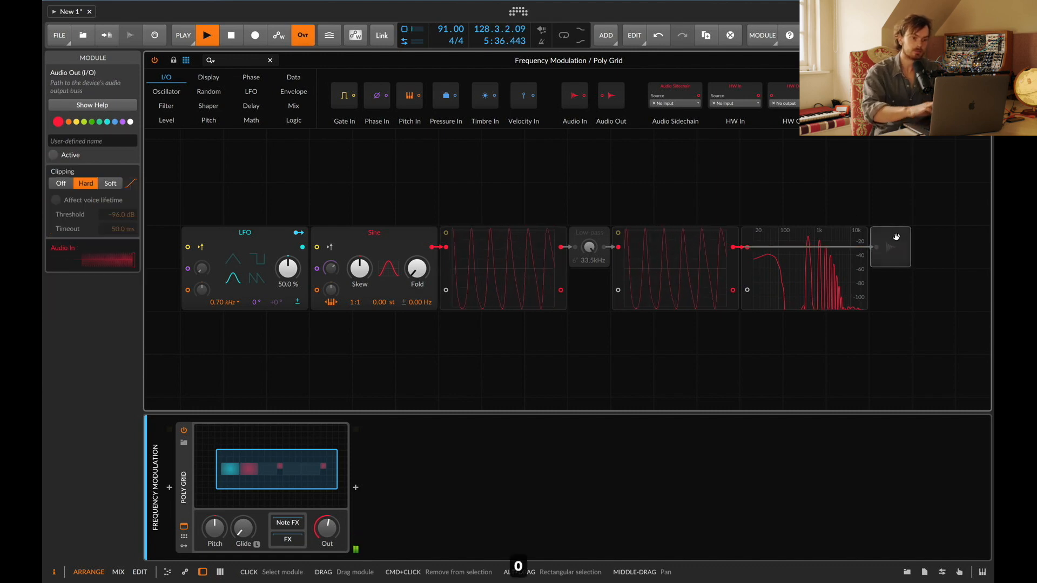
left_click(982, 61)
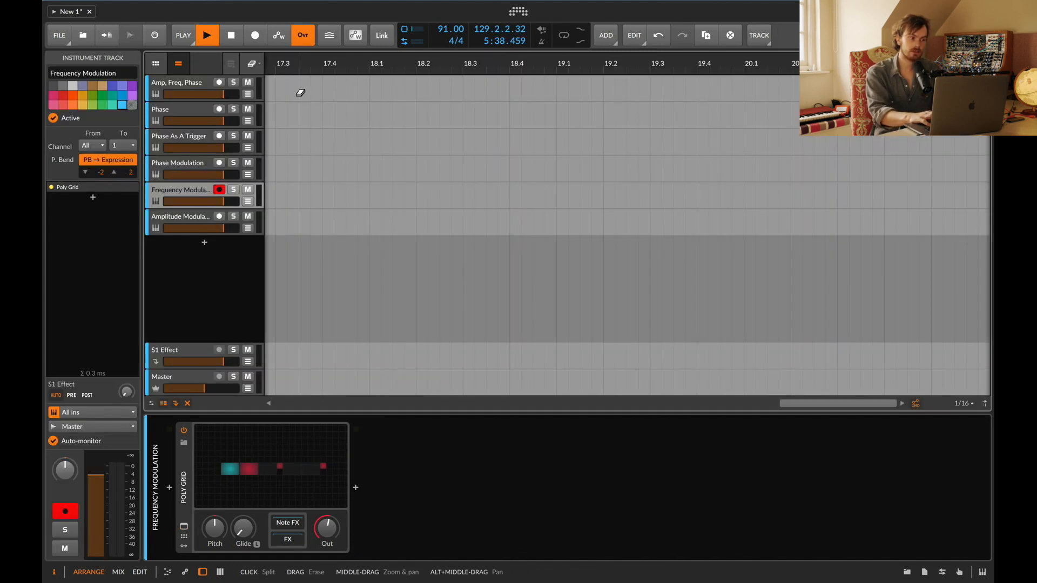
Step: Open the Phase Modulation track's Poly Grid and inspect the Ø Shift and second Sine modules
left_click(179, 133)
left_click(179, 164)
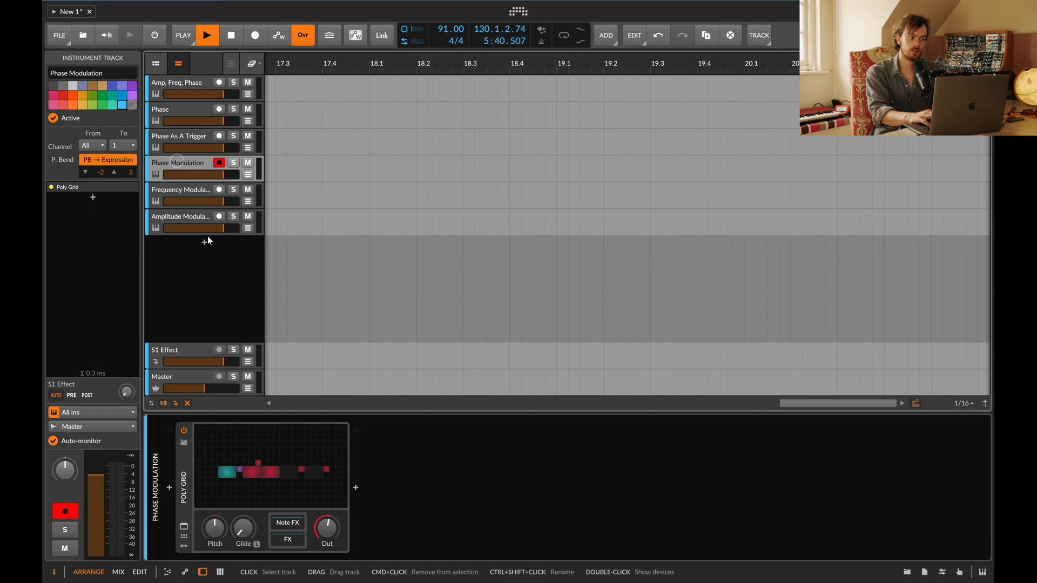
left_click(280, 457)
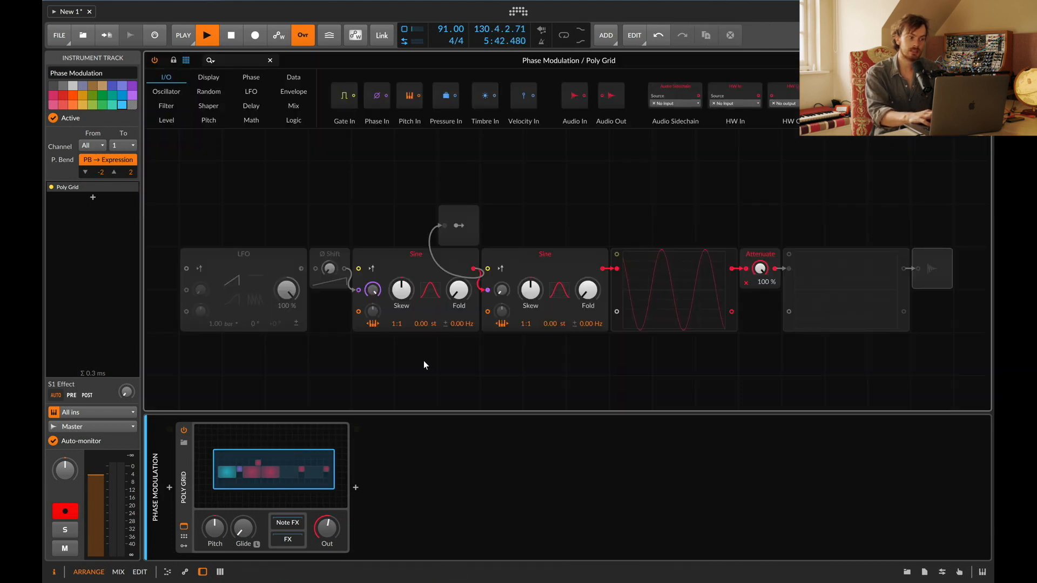
left_click(325, 255)
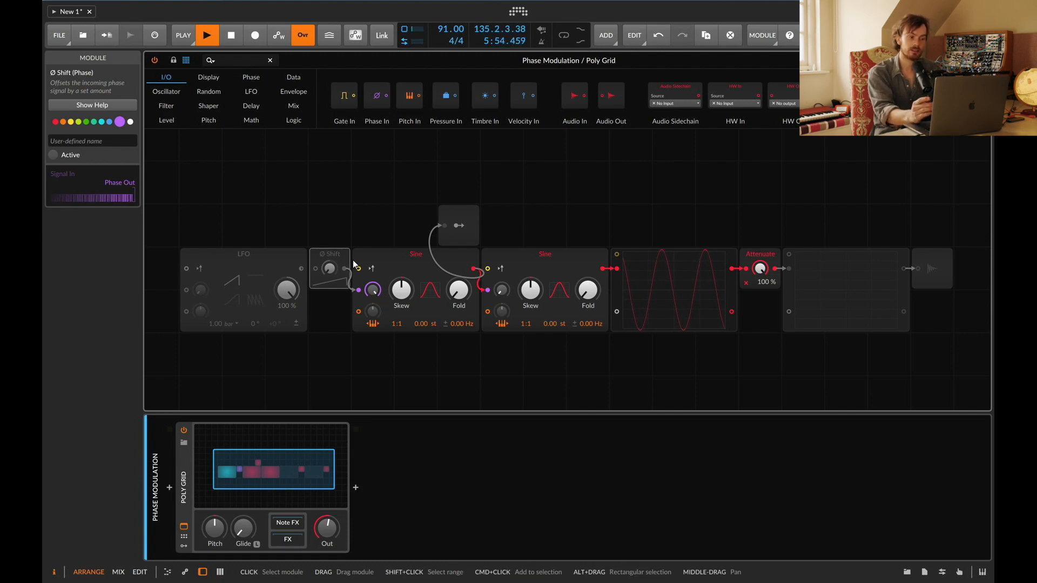
left_click(548, 257)
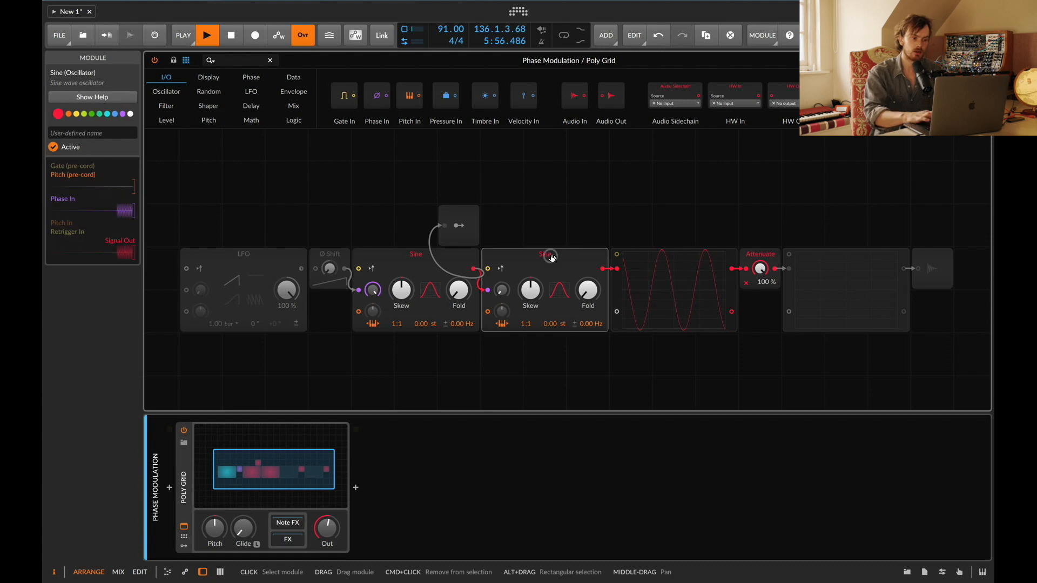
Step: Activate the Phase Modulation grid's Audio Out module and select the final oscilloscope
left_click(934, 273)
key("0")
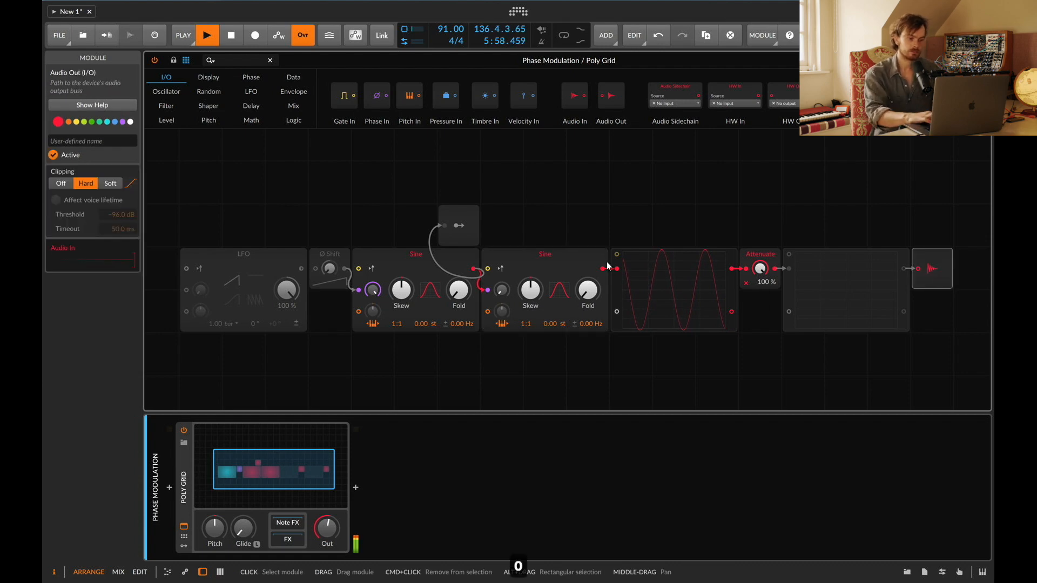
left_click(840, 290)
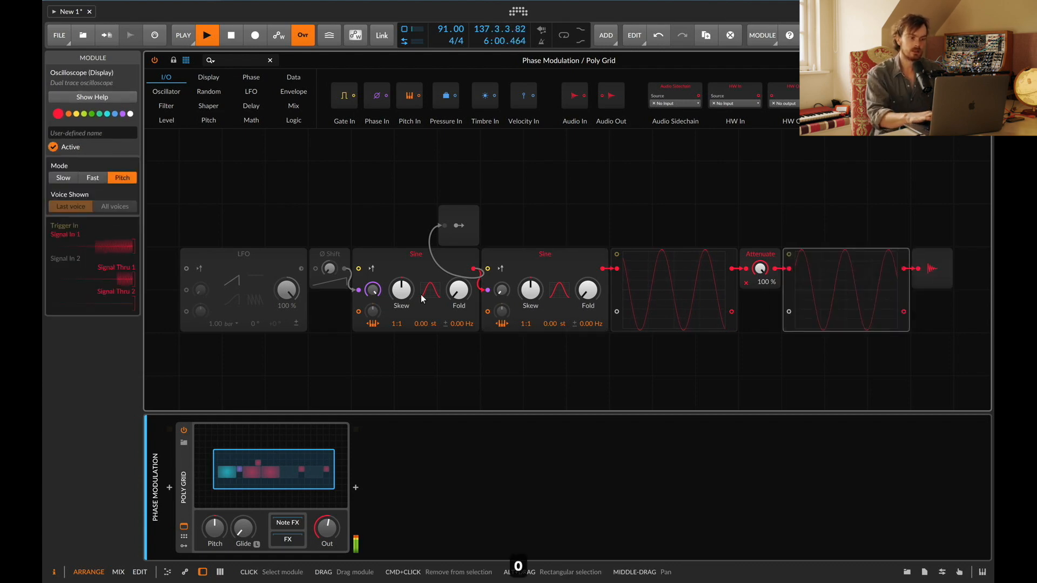
Step: Duplicate the oscilloscope below the original and connect the first Sine's output to the new scope
left_click(556, 256)
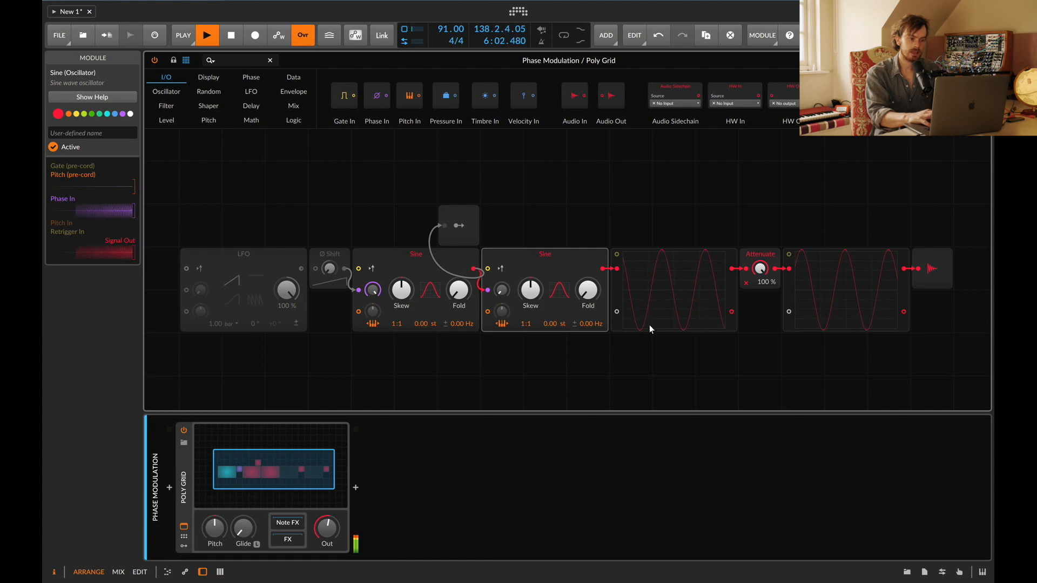
left_click(400, 261)
left_click_drag(666, 300, 638, 389)
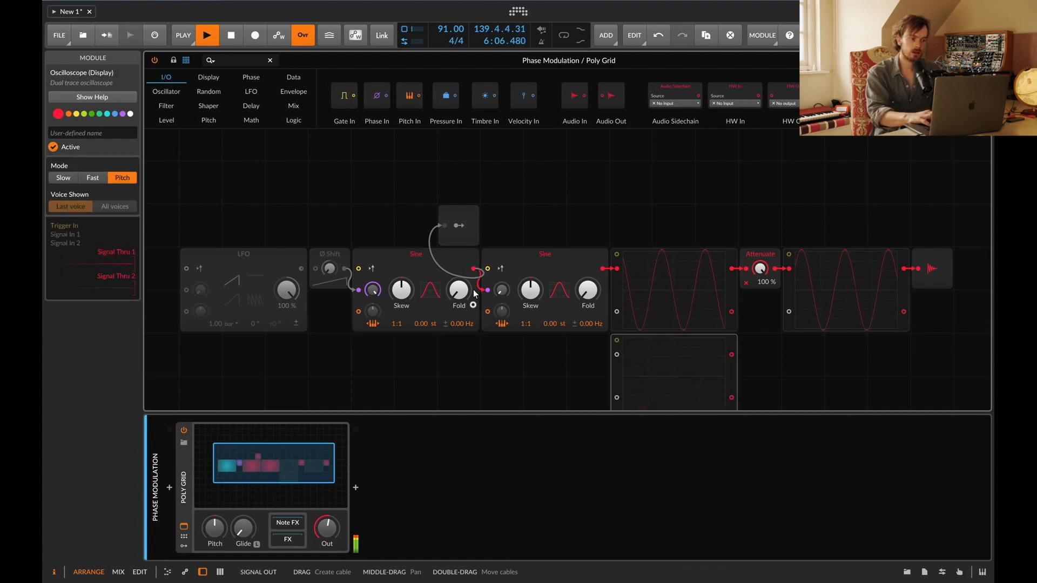
left_click_drag(475, 269, 617, 355)
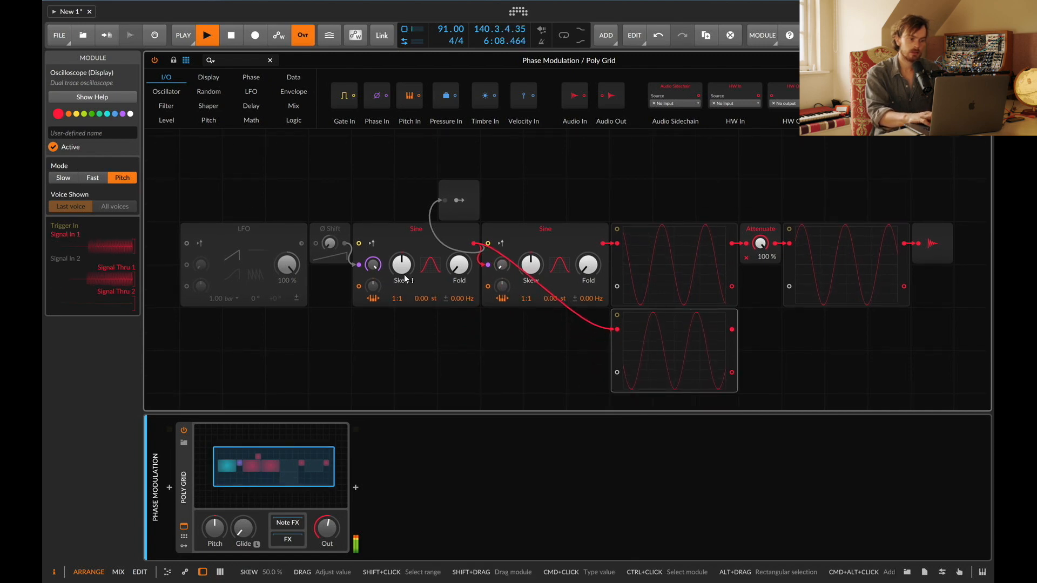
Step: Add an active Ø Shift module feeding the second Sine's phase input
left_click(427, 258)
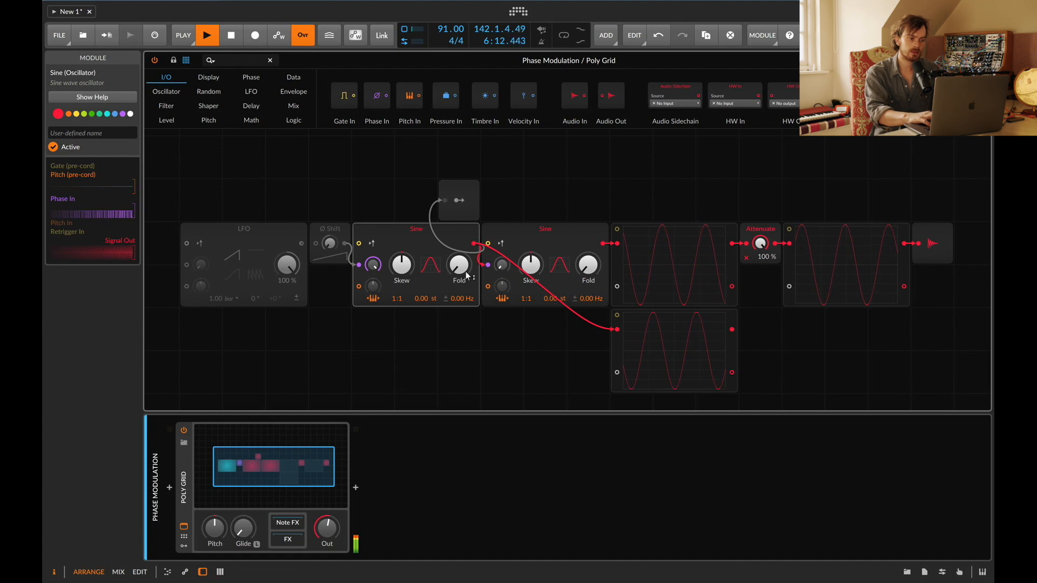
left_click_drag(328, 244, 488, 265)
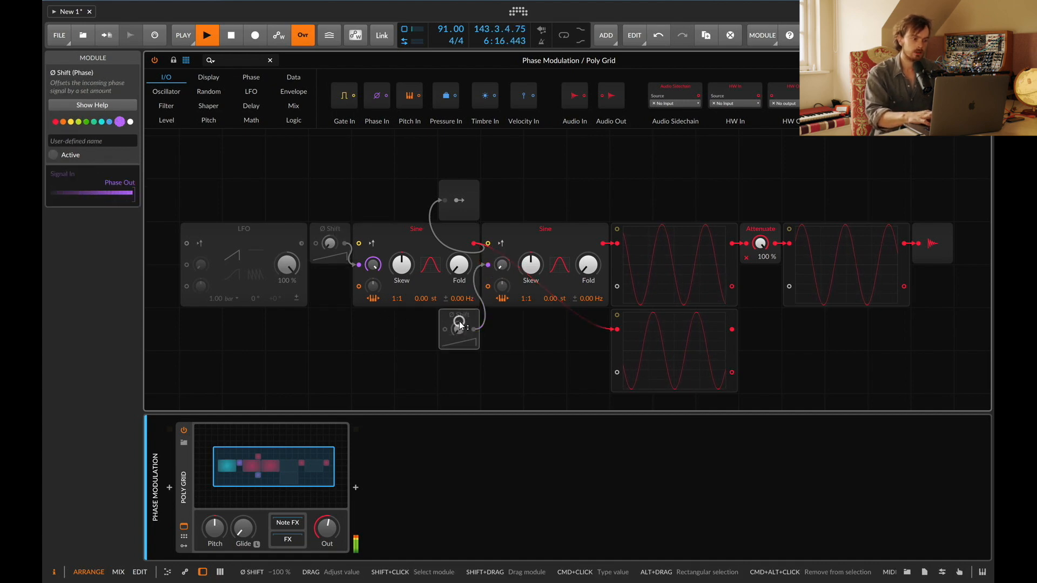
key("0")
left_click_drag(458, 329, 457, 329)
left_click_drag(498, 269, 498, 216)
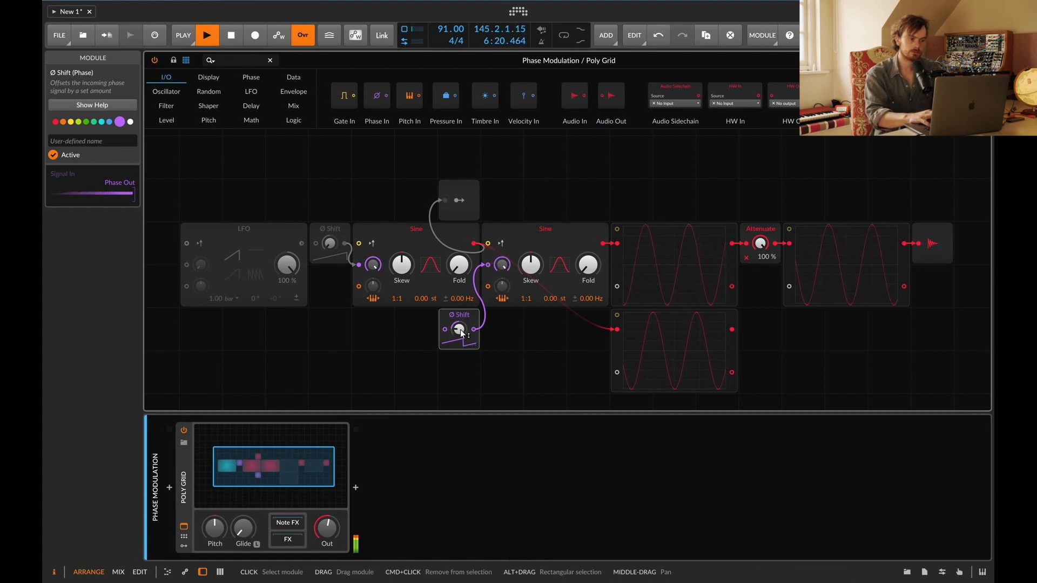
Step: Sweep the new Ø Shift amount to 46.7% and -40.0%, then delete the module
left_click_drag(459, 330, 458, 287)
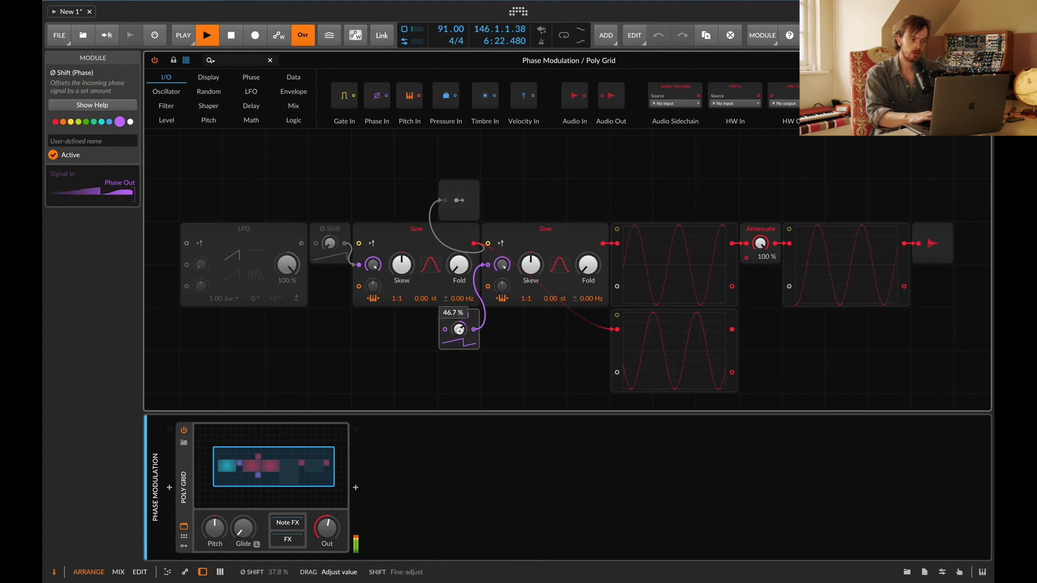
mouse_move(459, 329)
left_mouse_down()
mouse_move(459, 360)
mouse_move(461, 335)
left_mouse_up()
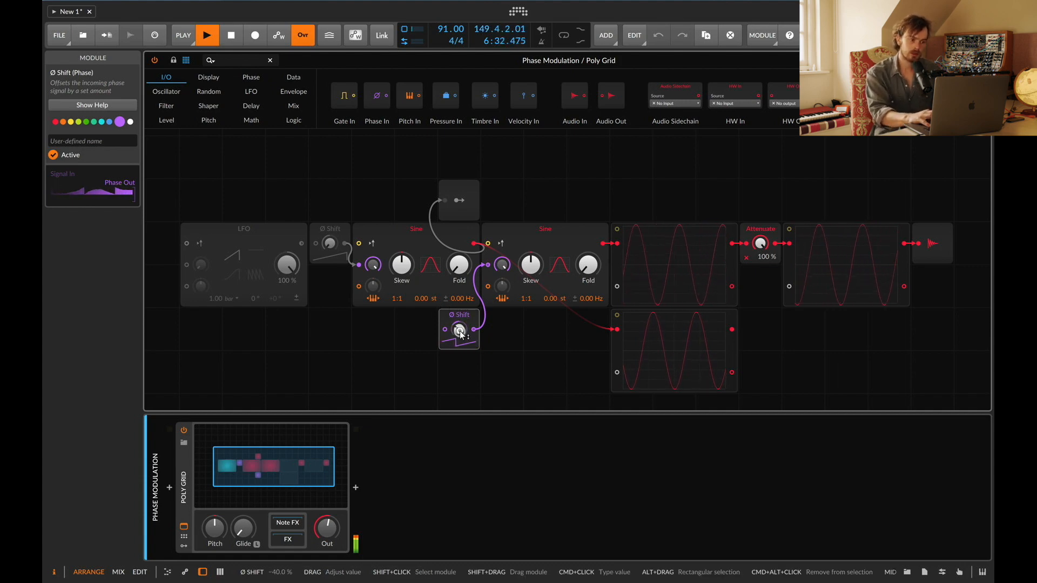
key("BackSpace")
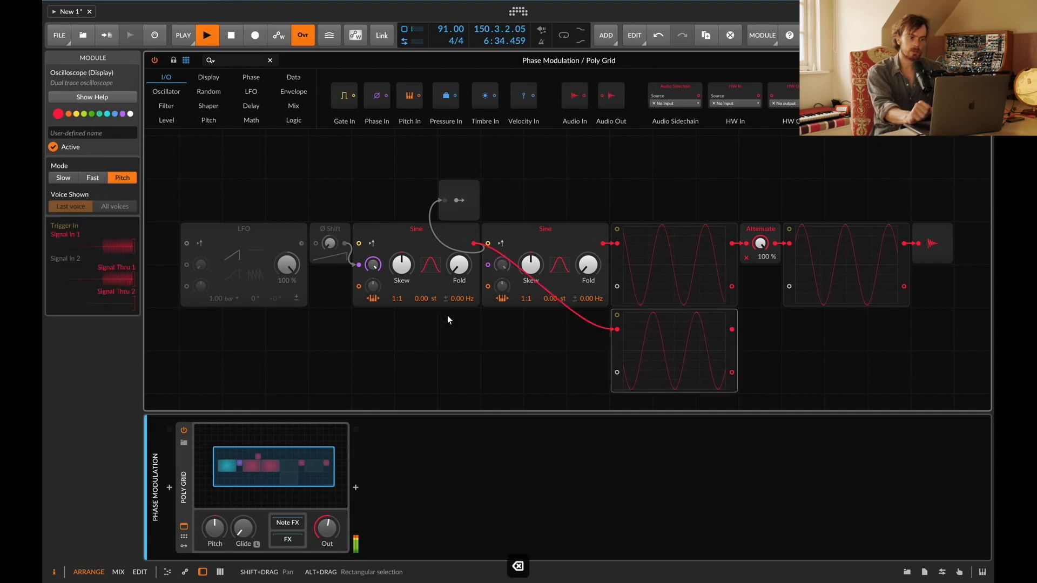
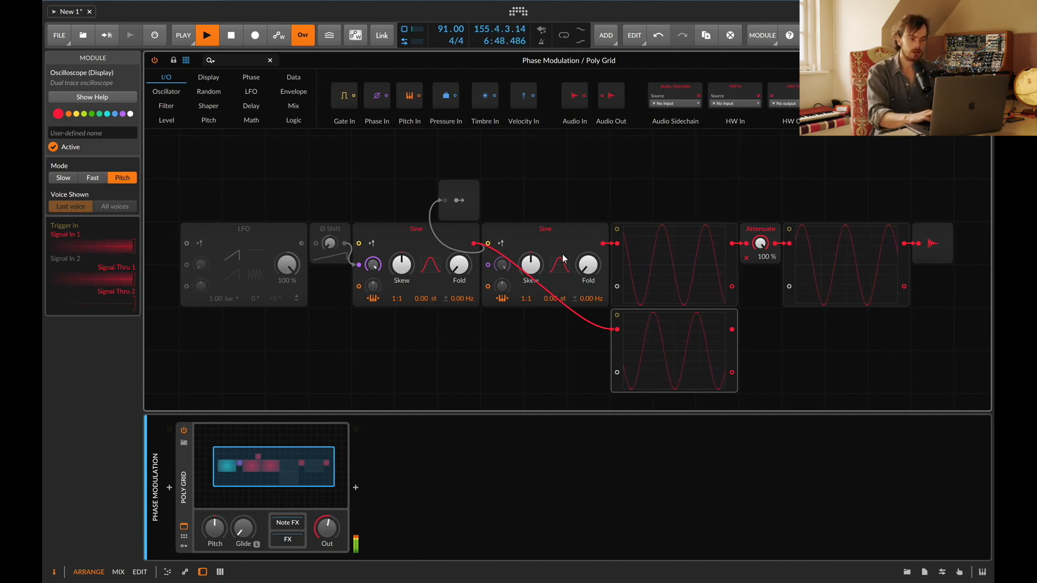
Step: Patch the first Sine's output into the second Sine's phase input and raise its phase modulation amount to 62.1%
left_click_drag(475, 243, 488, 265)
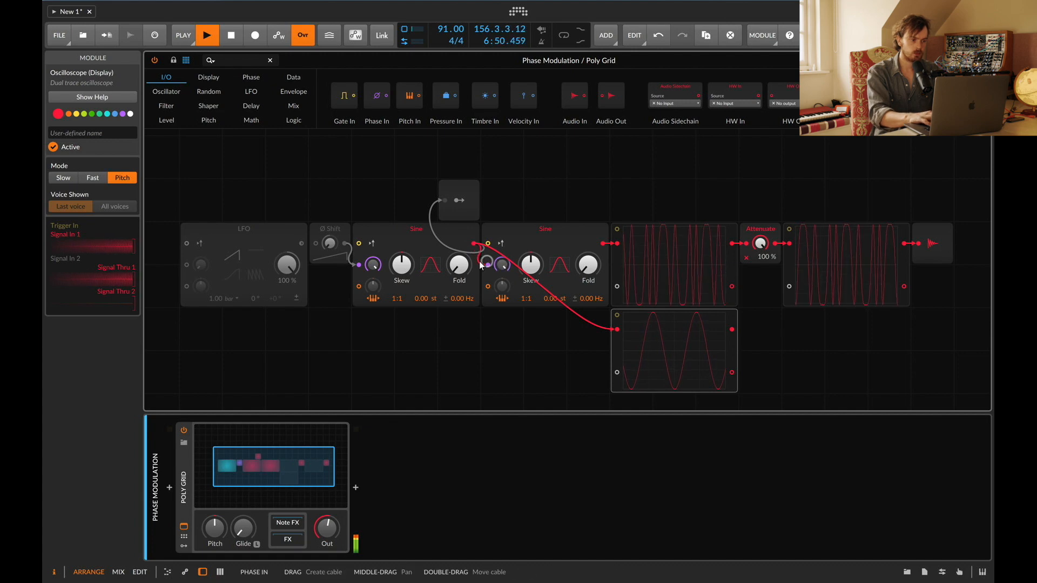
left_click(433, 231)
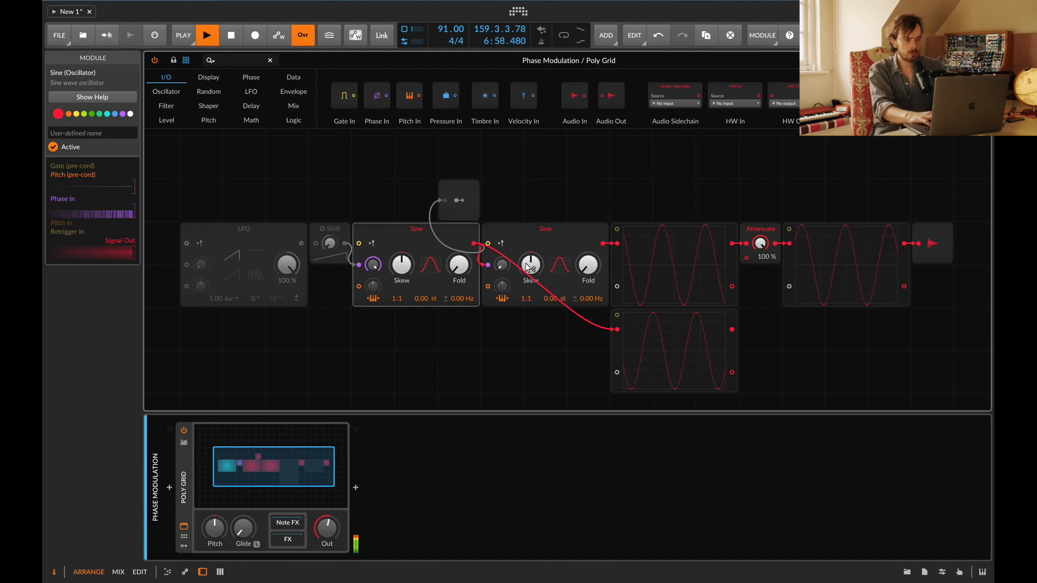
left_click_drag(326, 243, 326, 225)
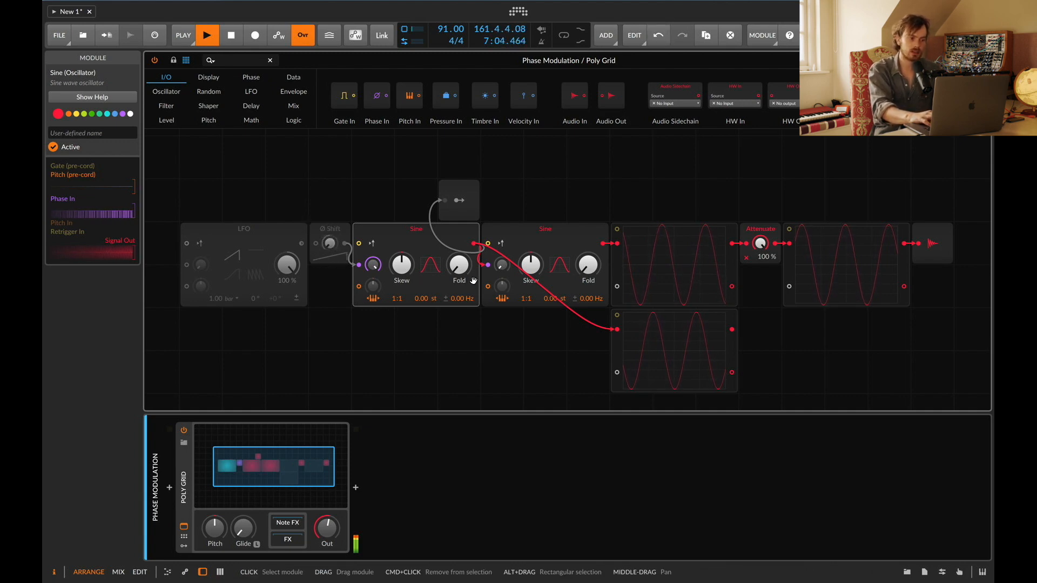
left_click_drag(505, 265, 505, 265)
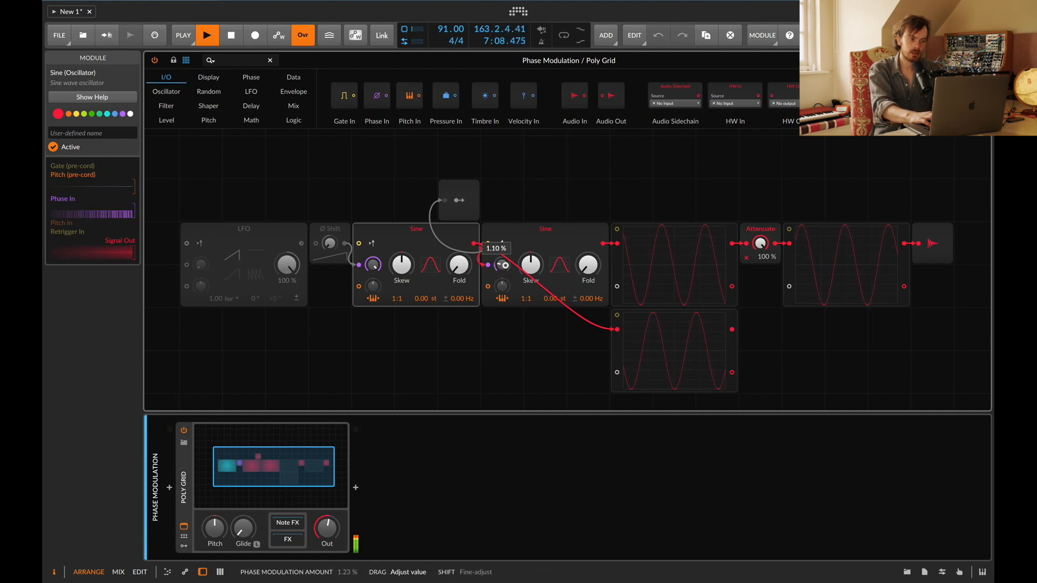
left_click_drag(502, 265, 502, 265)
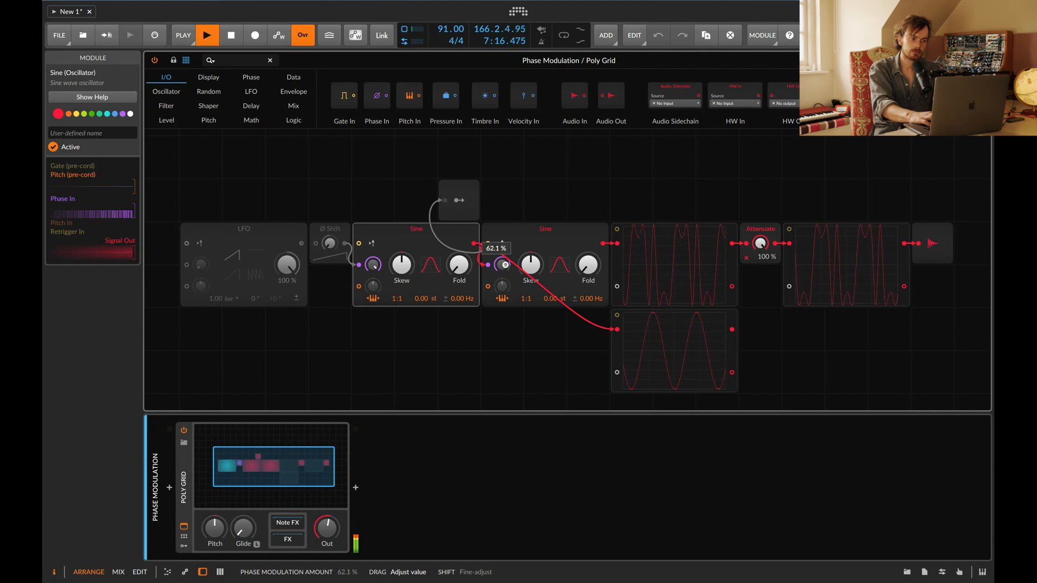
left_click_drag(502, 266, 503, 266)
Step: Add an LFO module below the first Sine and set its rate unit to kilohertz
key("super+a")
type("LFO")
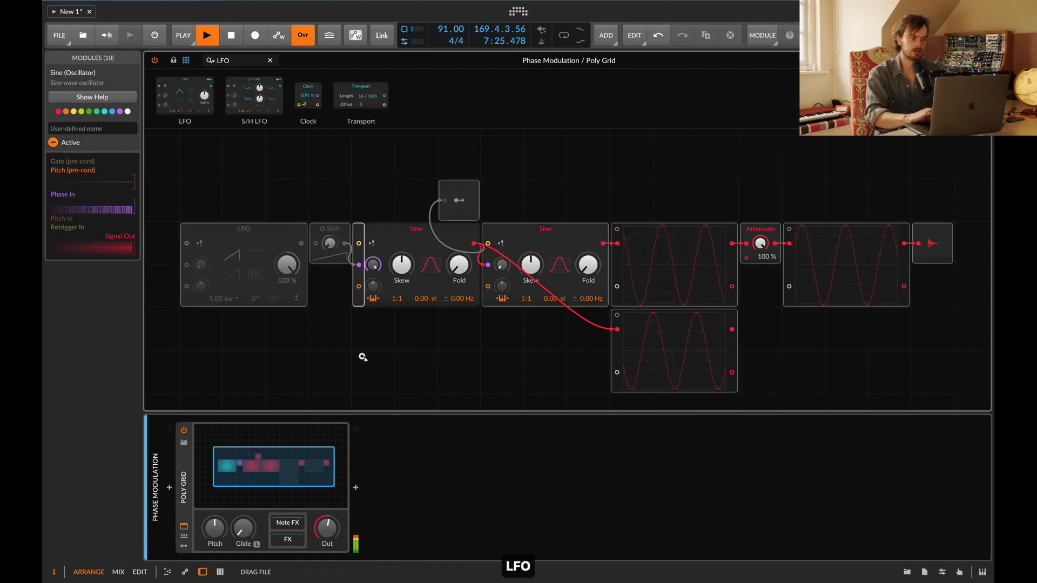
key("Return")
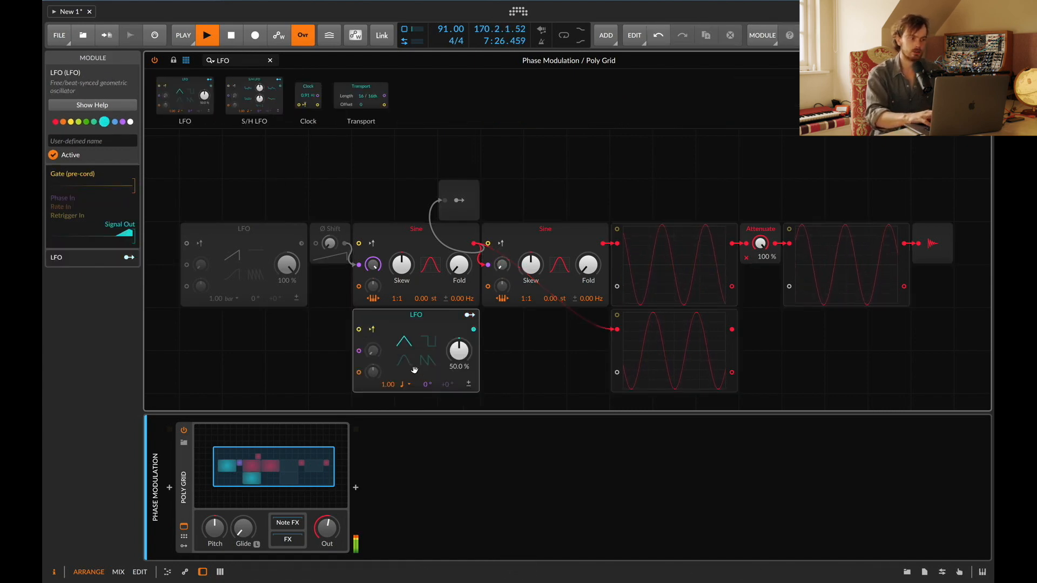
left_click(406, 384)
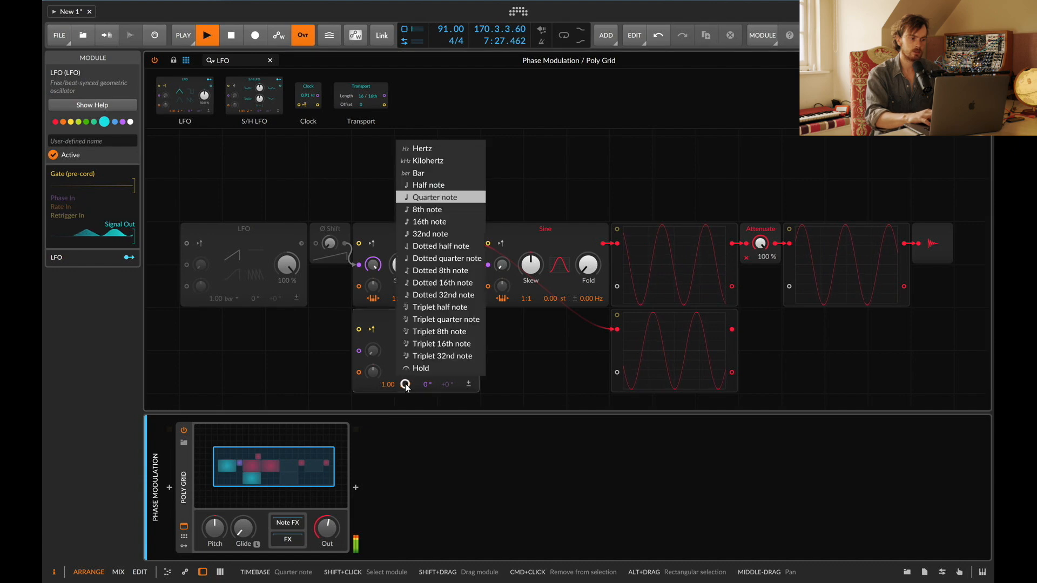
left_click(432, 161)
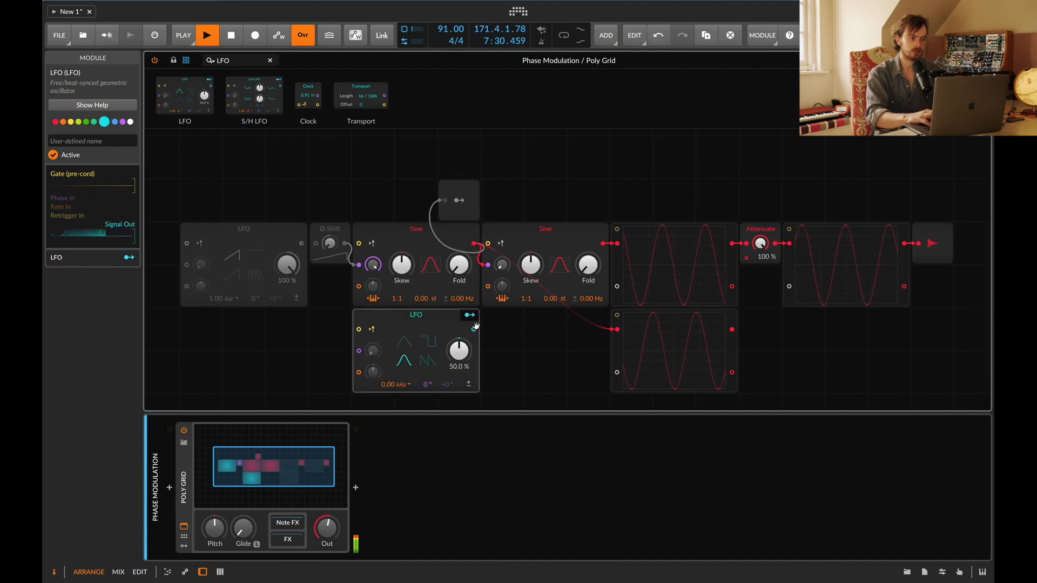
Step: Patch the new LFO into the second Sine's phase input, switch its rate unit to hertz and sweep the rate
left_click_drag(474, 330, 502, 209)
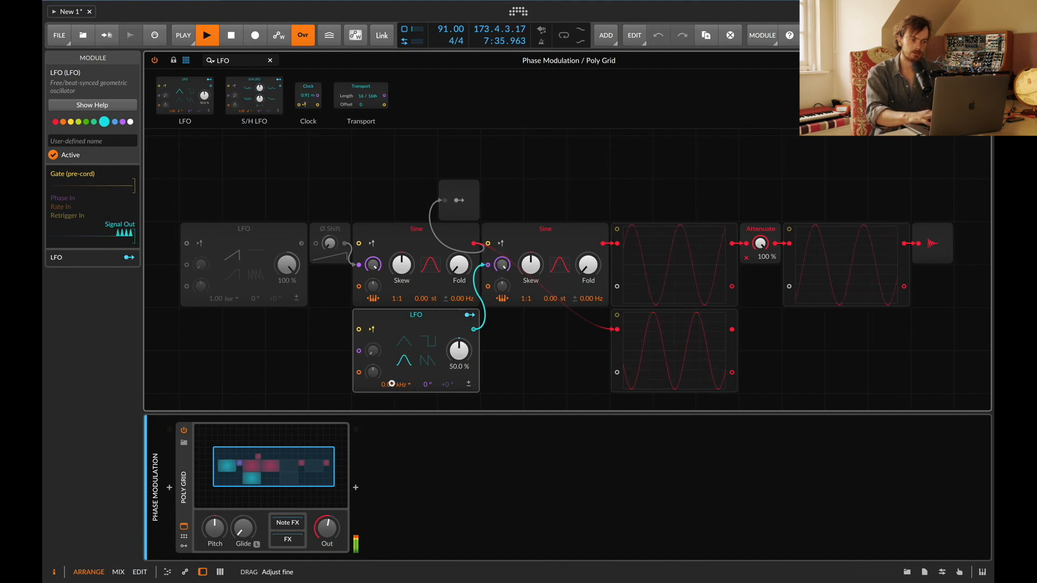
left_click(392, 384)
left_click(431, 153)
left_click_drag(394, 382, 393, 385)
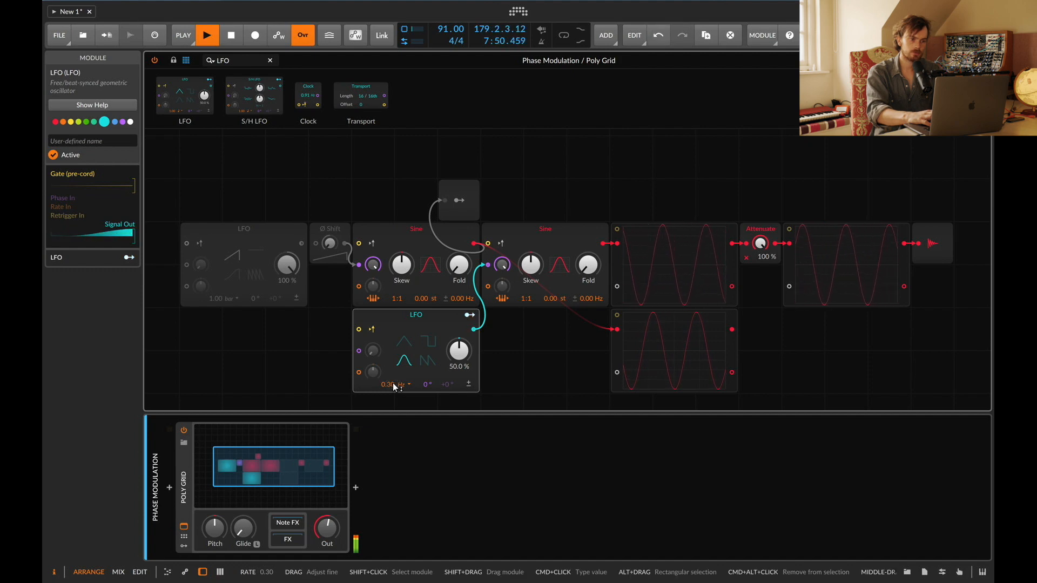
left_click_drag(394, 386, 392, 382)
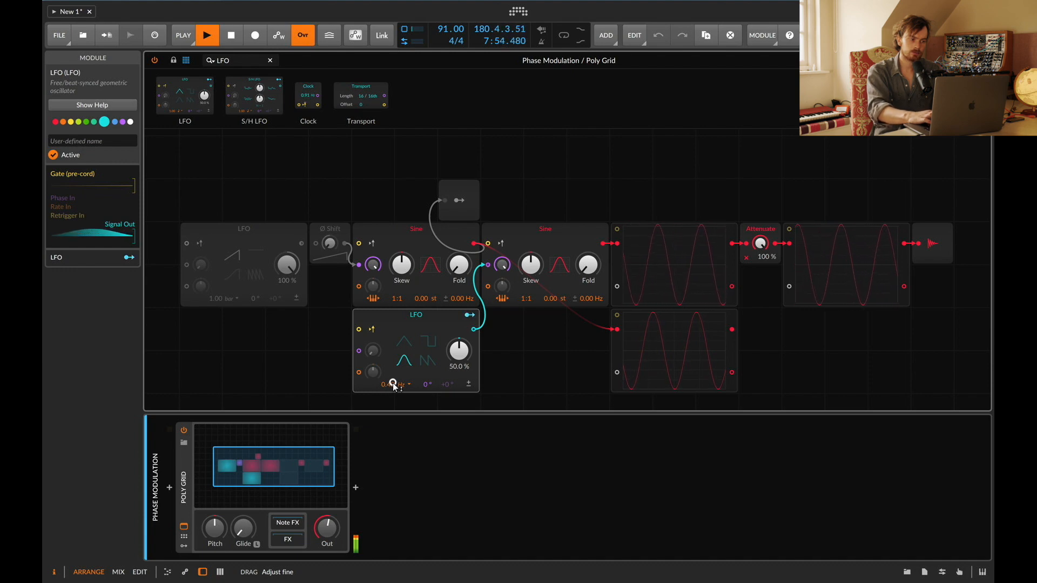
left_click_drag(394, 385, 392, 384)
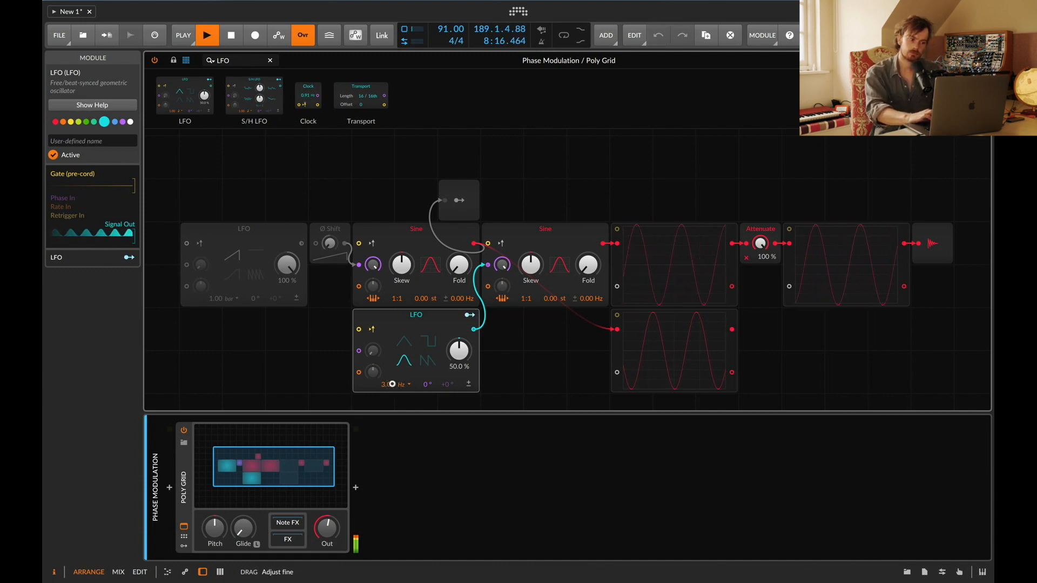
left_click_drag(393, 385, 392, 383)
left_click_drag(392, 385, 380, 385)
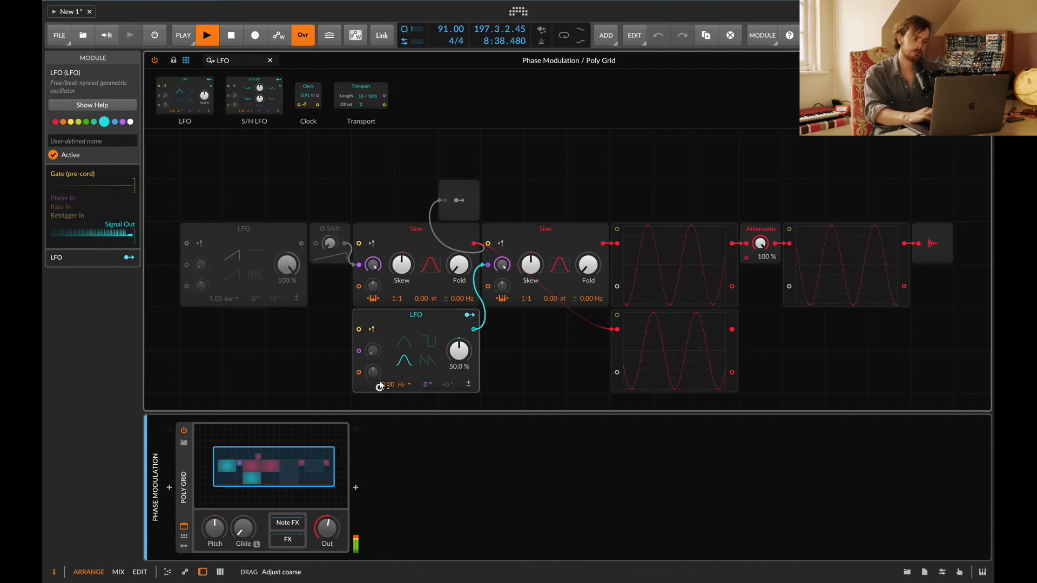
Step: Switch the new LFO's rate unit to kilohertz, raise the rate to 1.95 kHz, then delete the LFO
left_click(405, 384)
left_click(424, 165)
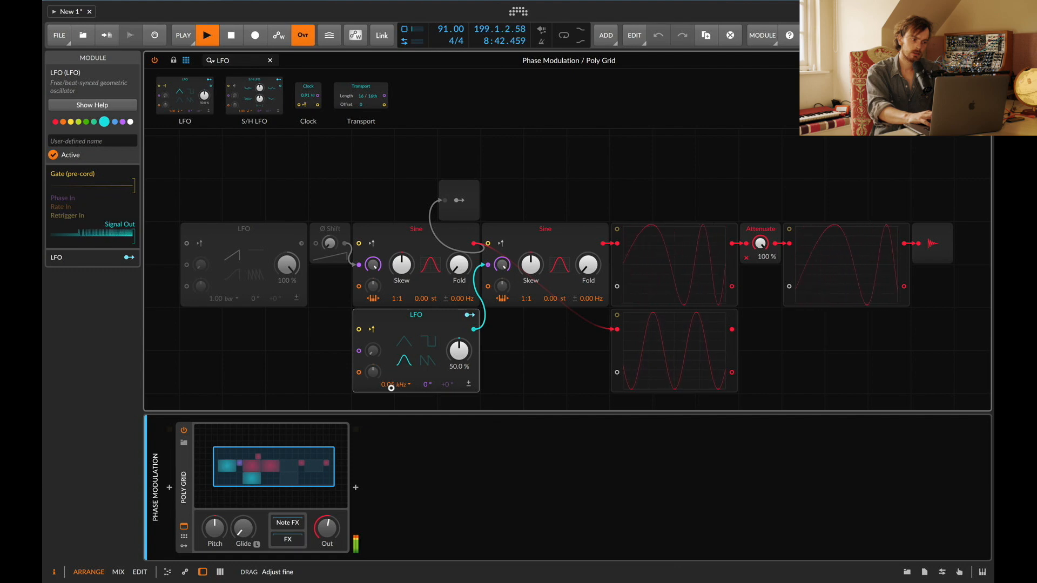
left_click_drag(391, 387, 391, 387)
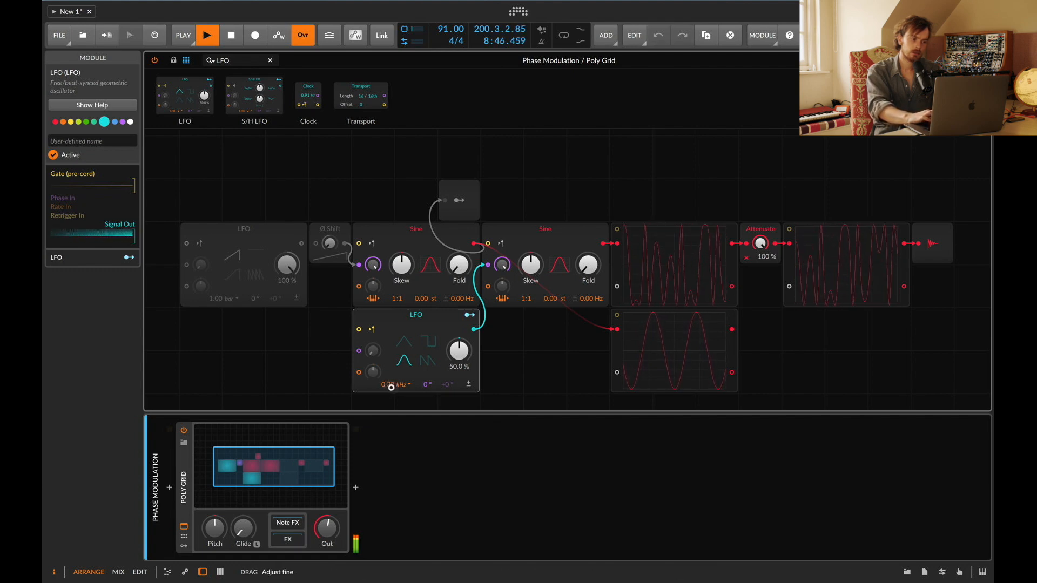
left_click_drag(391, 388, 391, 386)
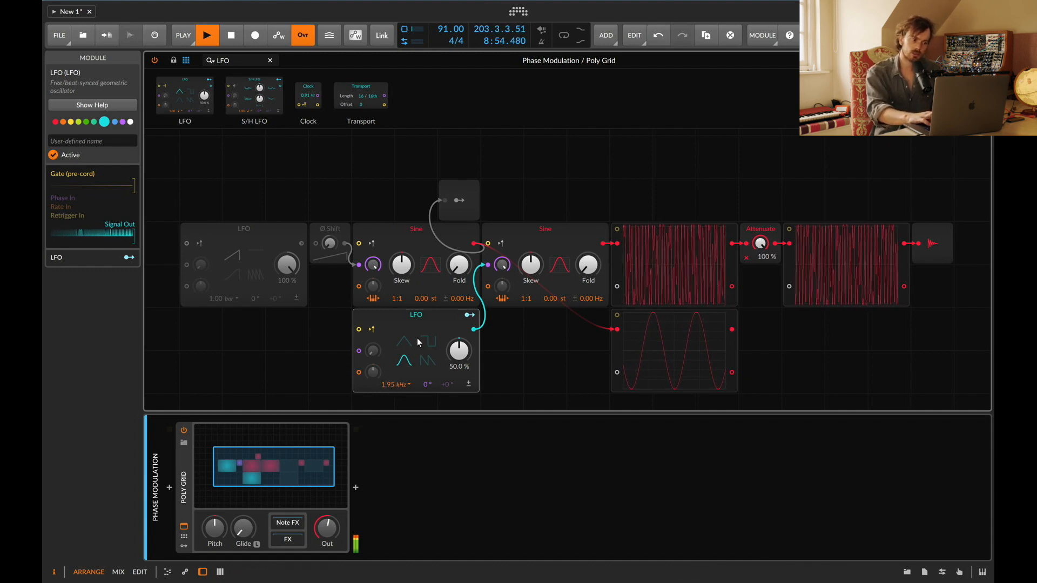
key("BackSpace")
Step: Reconnect the first Sine's output to the second Sine's phase input and set the phase modulation amount to 40.2%
left_click_drag(474, 243, 501, 278)
left_click(411, 236)
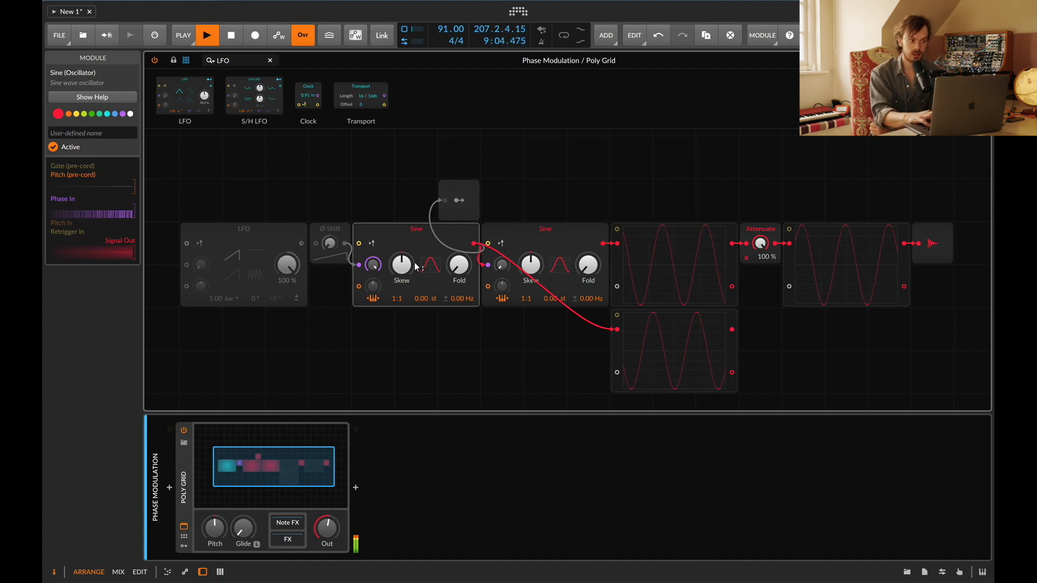
left_click_drag(503, 270, 502, 260)
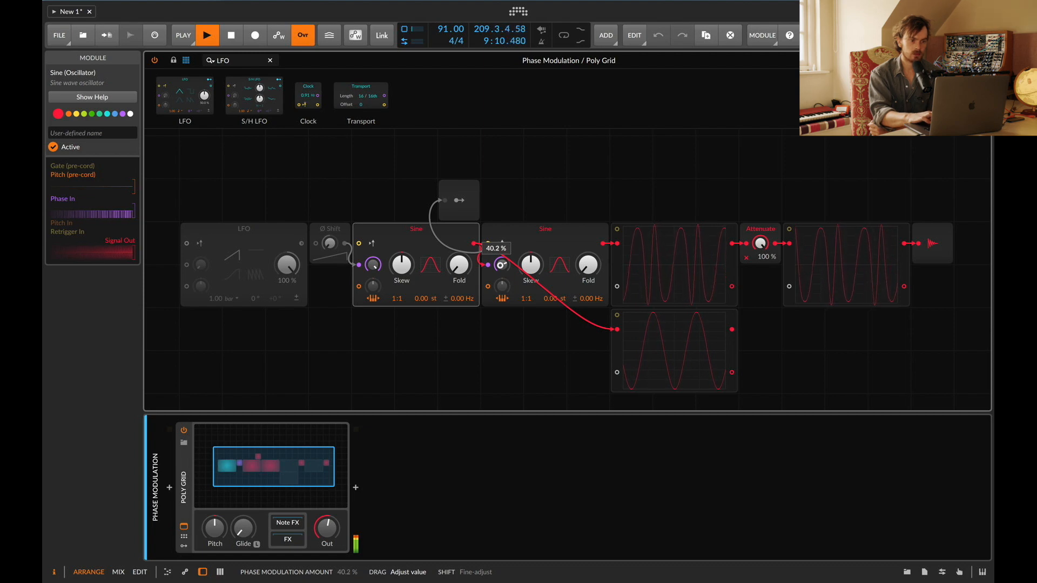
left_click_drag(503, 260, 502, 259)
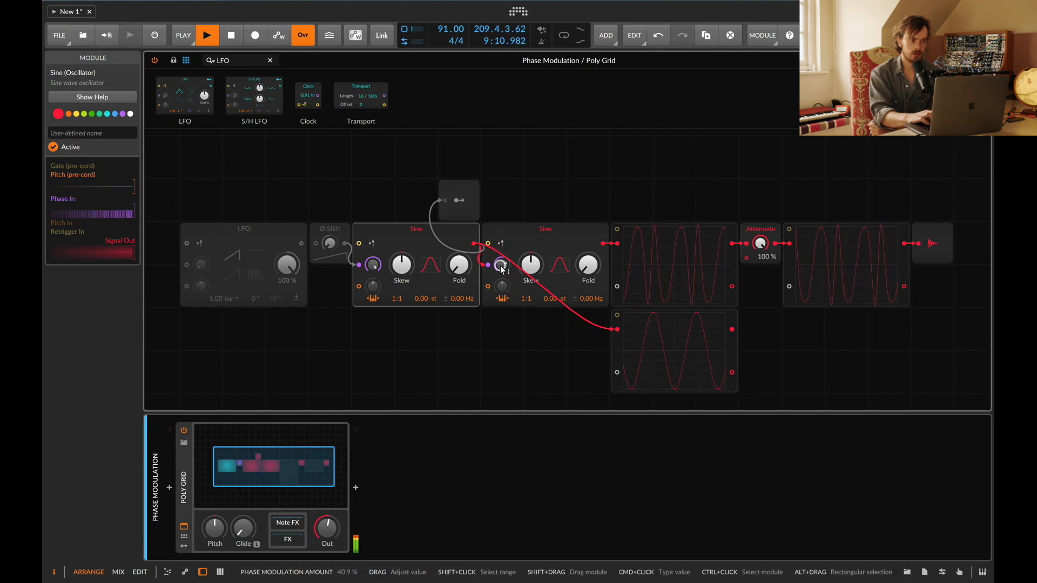
Step: Activate the Ø Shift module between the original LFO and the first Sine and adjust its shift amount
left_click(332, 231)
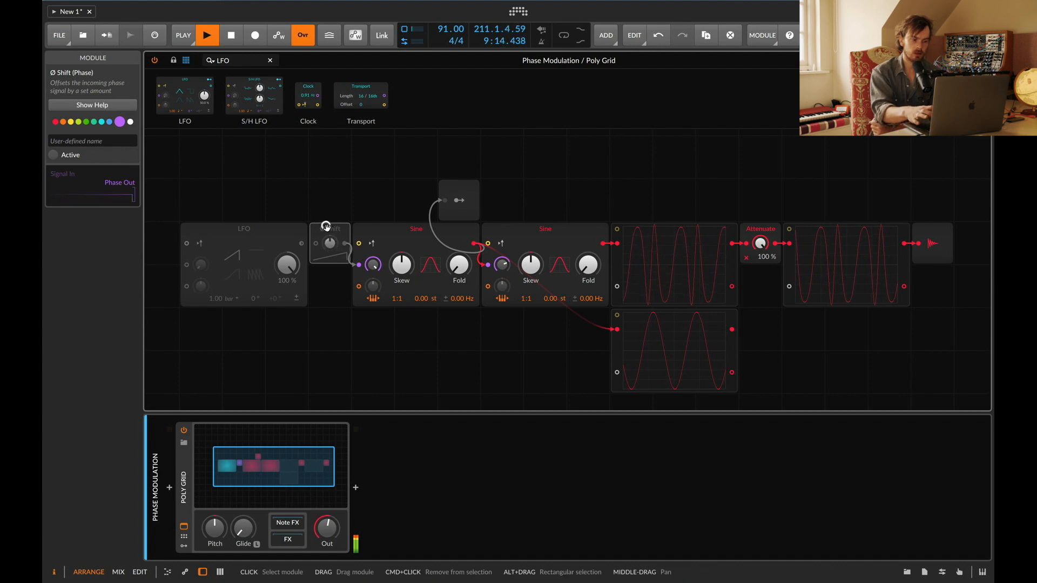
key("0")
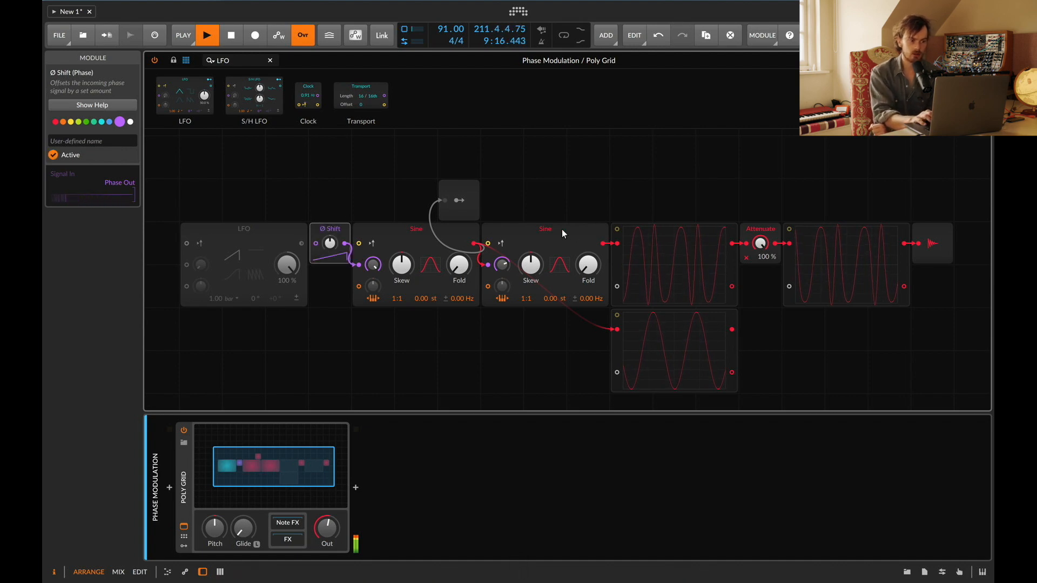
left_click(551, 227)
left_click(415, 230)
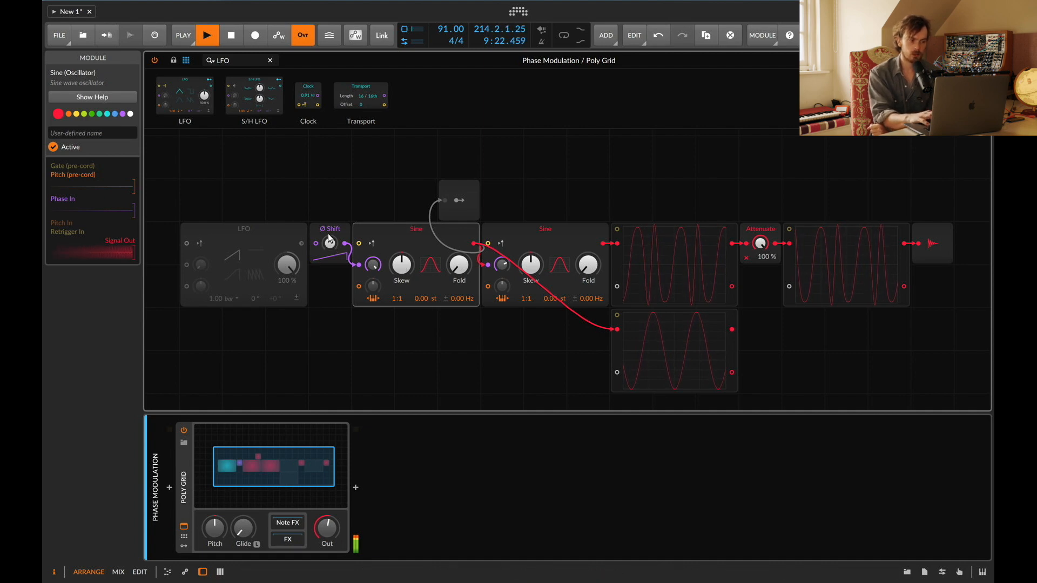
mouse_move(328, 248)
left_mouse_down()
mouse_move(329, 221)
mouse_move(329, 260)
mouse_move(328, 239)
left_mouse_up()
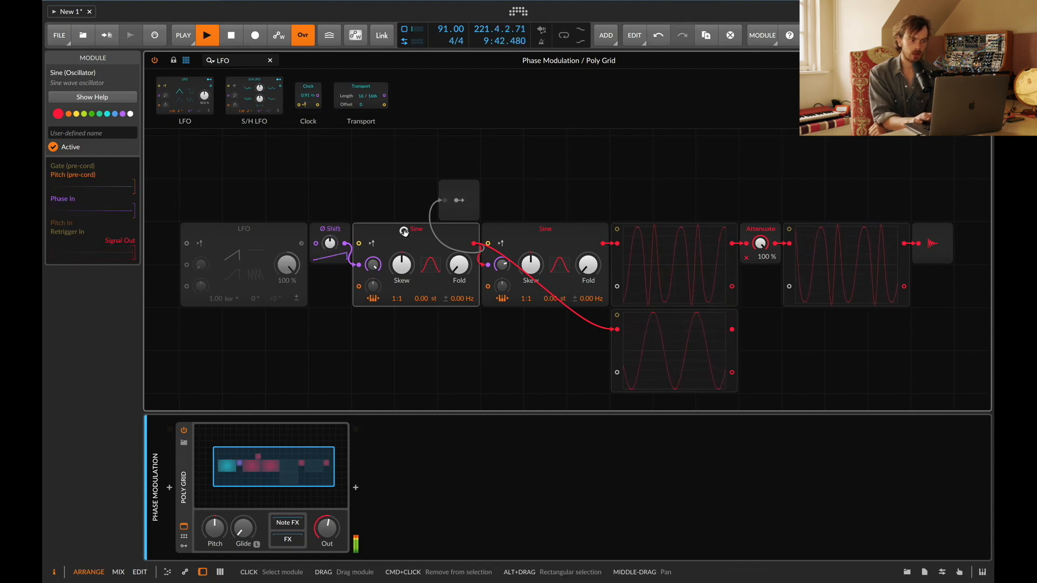
Step: Activate the original LFO feeding the Ø Shift, then nudge the Ø Shift amount and the second Sine's phase modulation amount
left_click(531, 231)
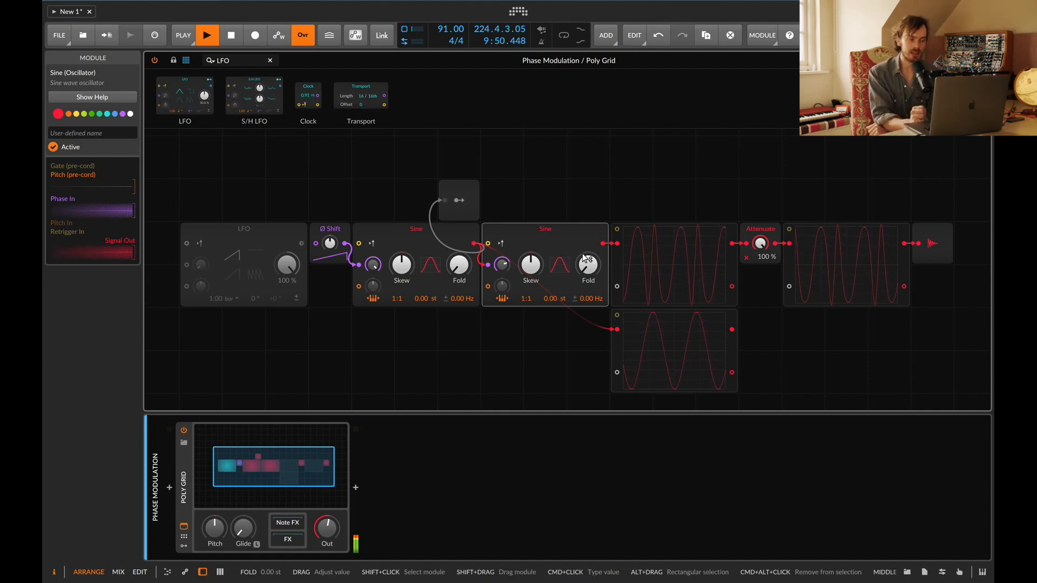
left_click(408, 236)
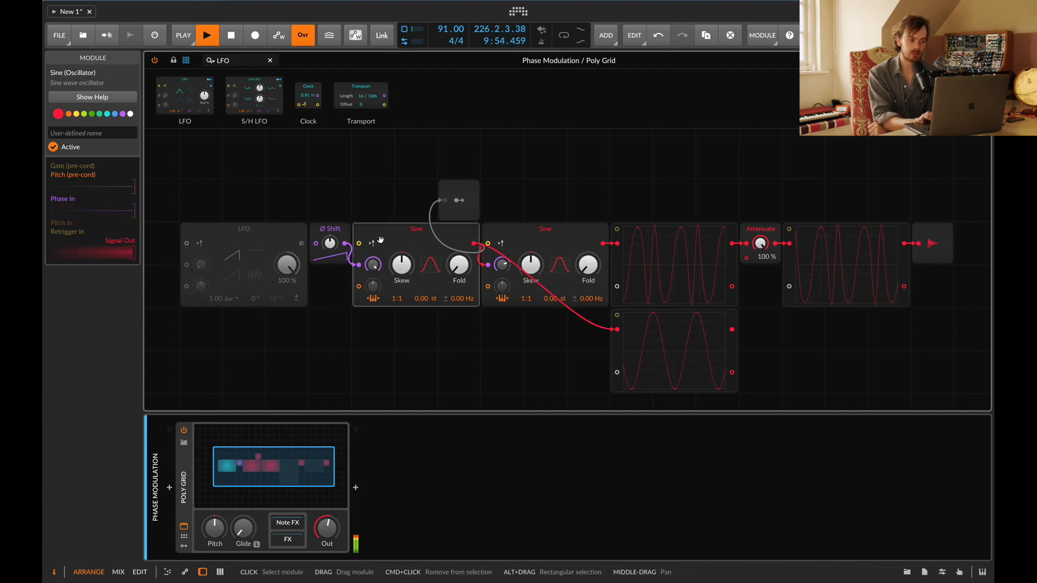
left_click(275, 238)
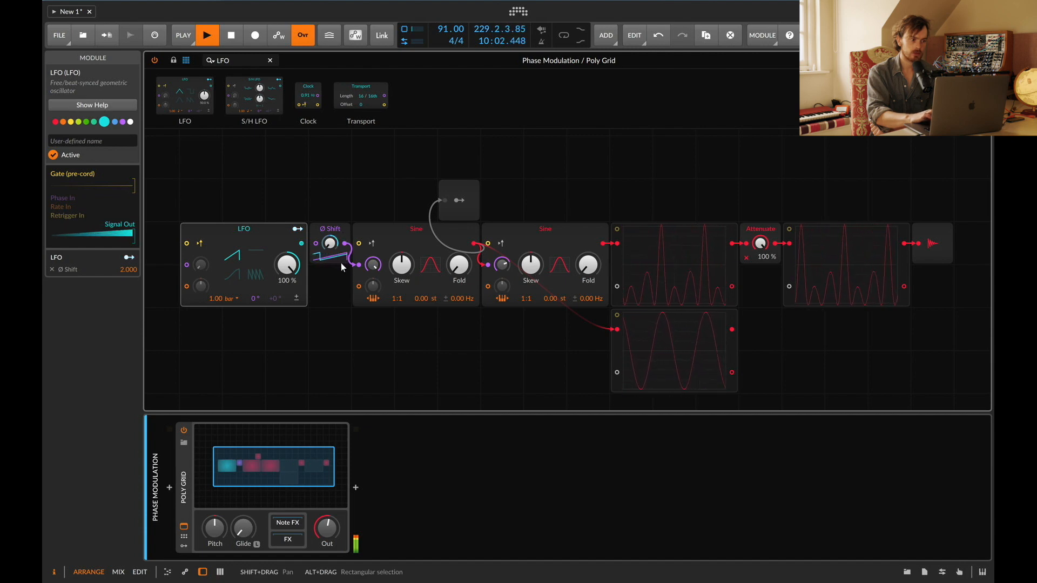
left_click_drag(329, 243, 329, 246)
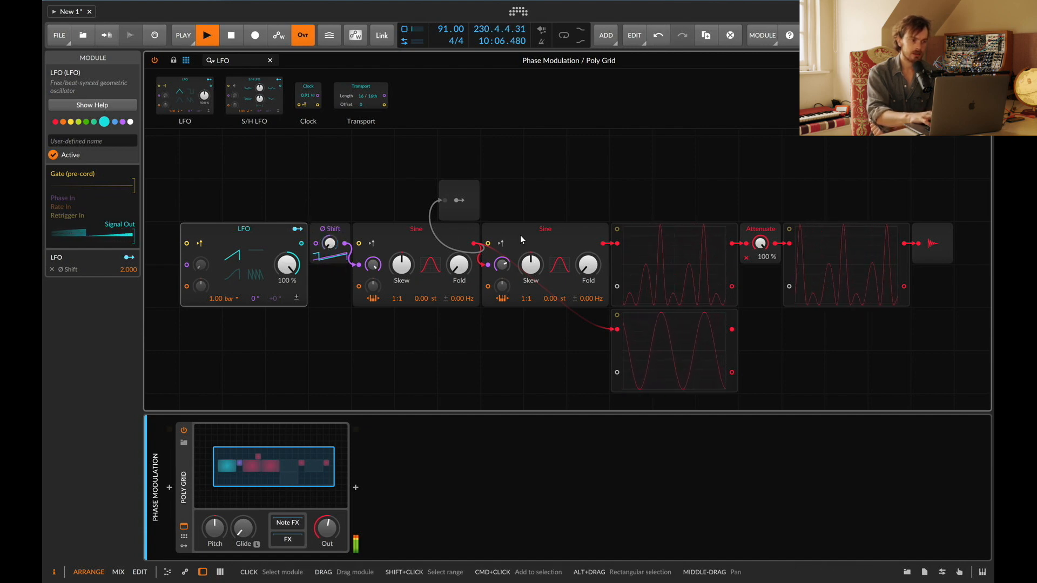
left_click_drag(502, 264, 498, 270)
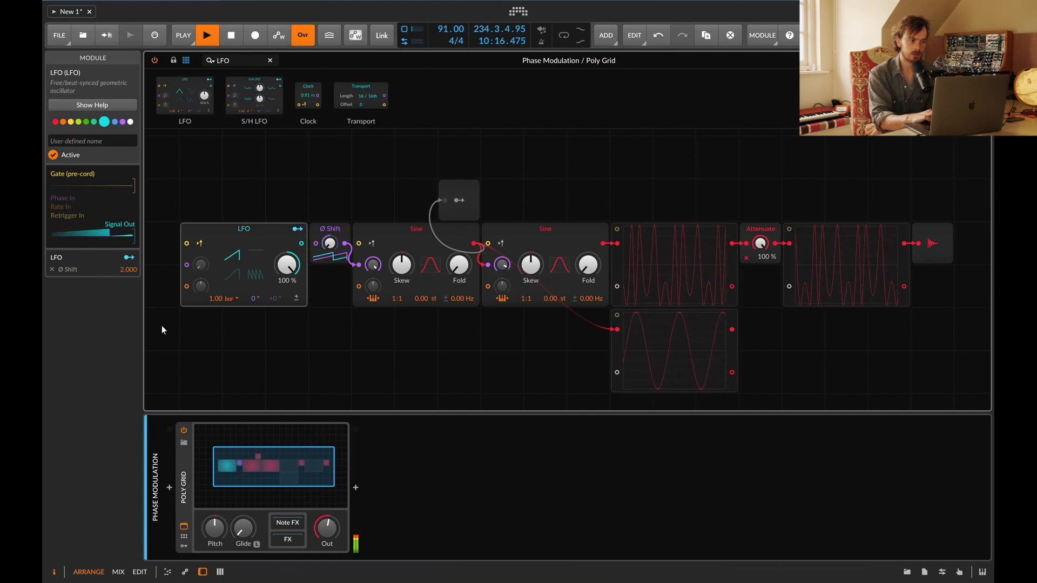
Step: Switch the original LFO's rate unit to kilohertz and sweep the rate, then set it back to 1.00 bar
left_click(235, 299)
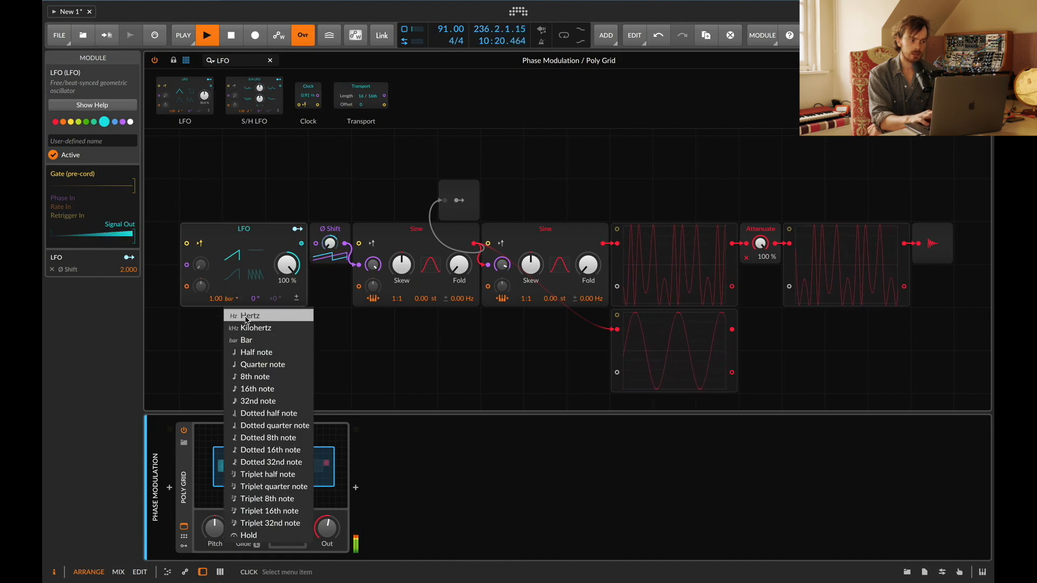
left_click(249, 332)
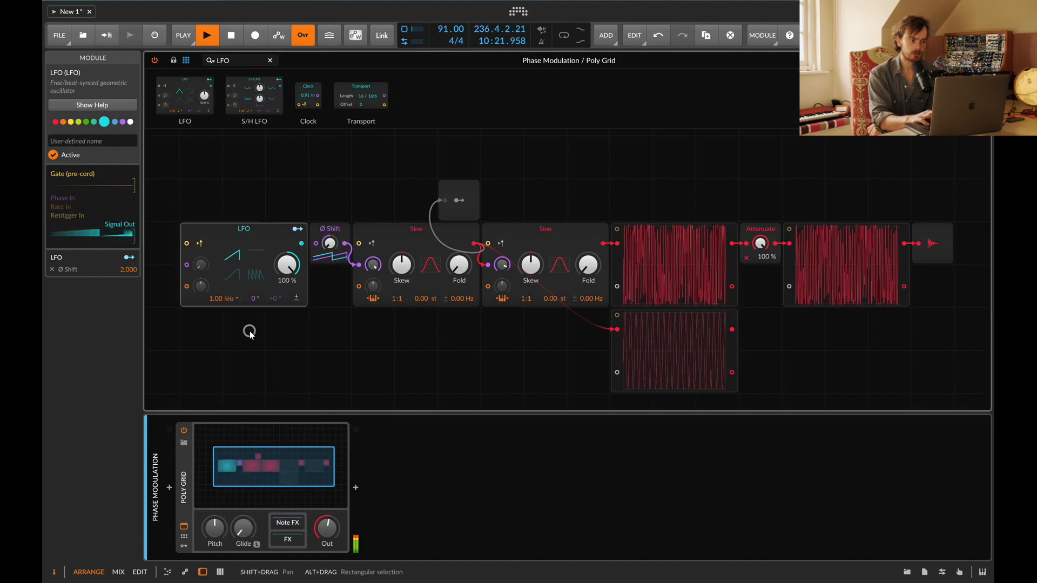
left_click_drag(209, 298, 209, 319)
left_click(225, 299)
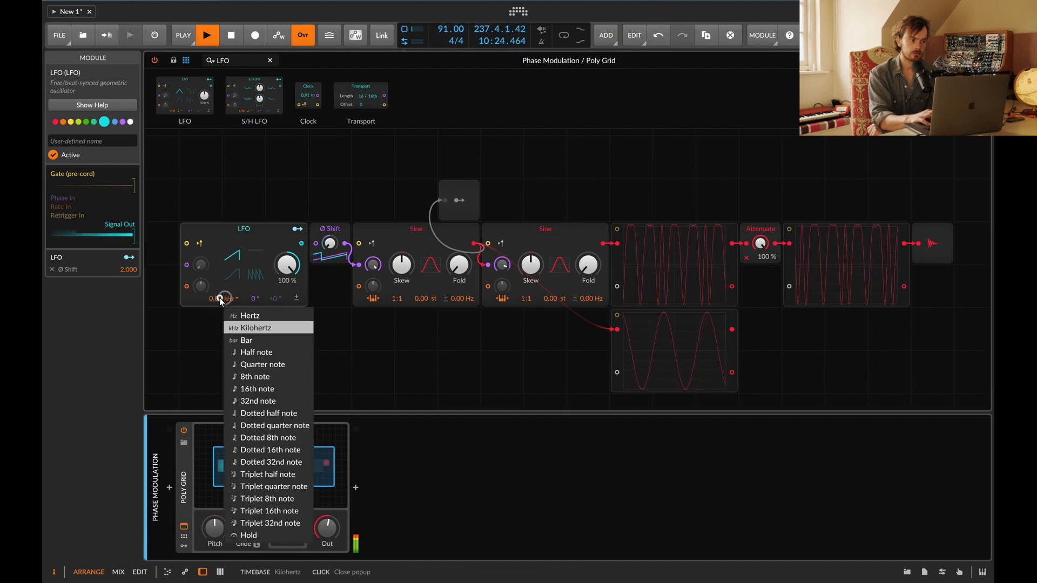
left_click(220, 298)
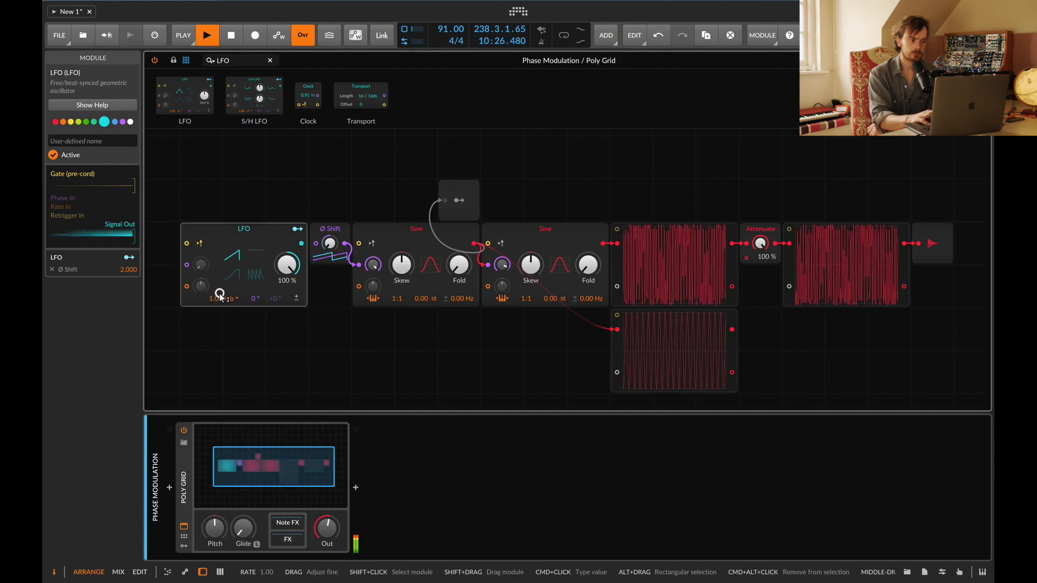
left_click_drag(220, 296, 220, 299)
left_click(232, 298)
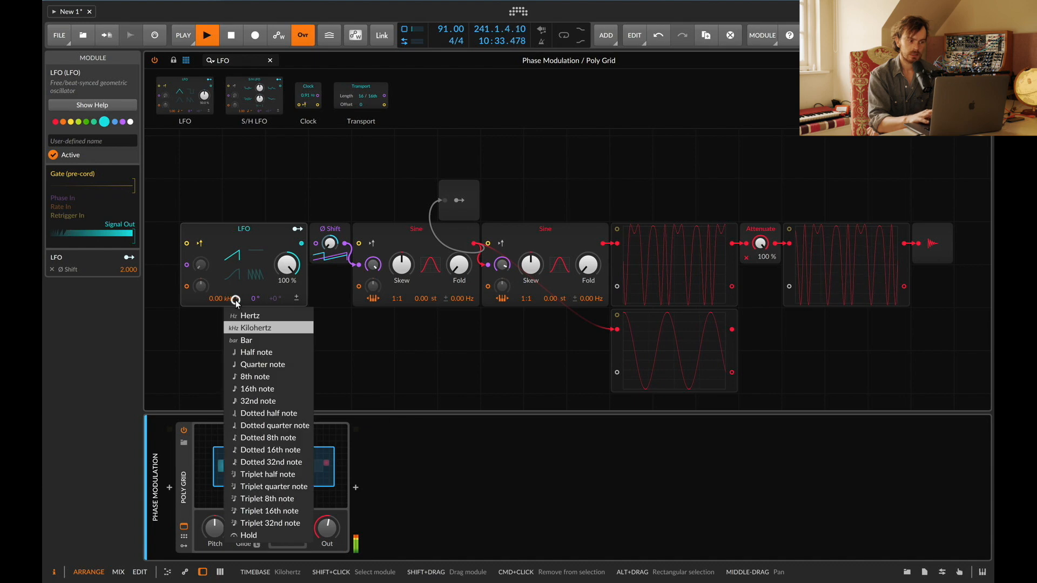
left_click(251, 344)
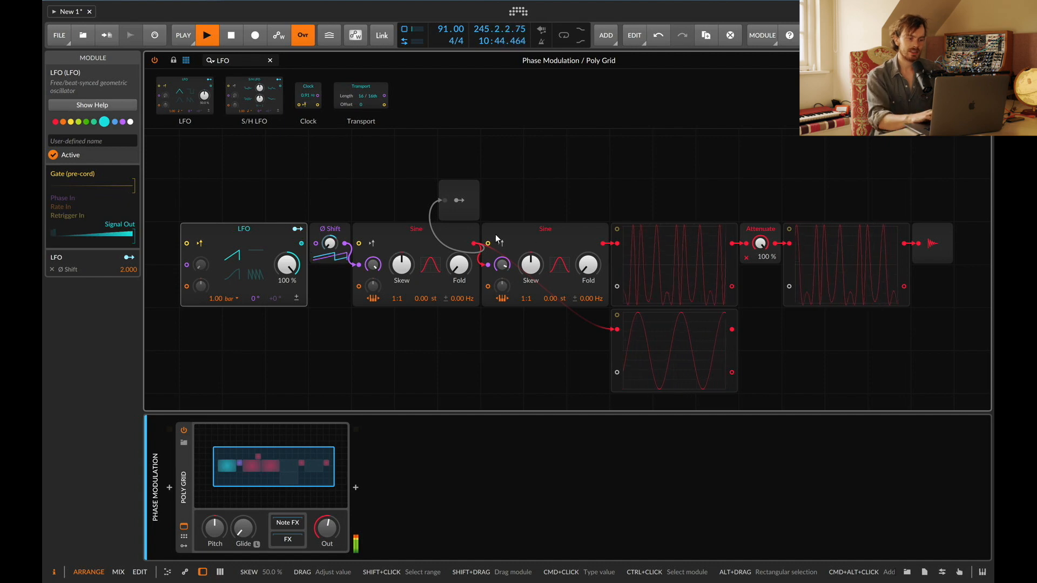
Step: Deactivate the Audio Out module in the Phase Modulation grid and close the grid window
left_click(937, 237)
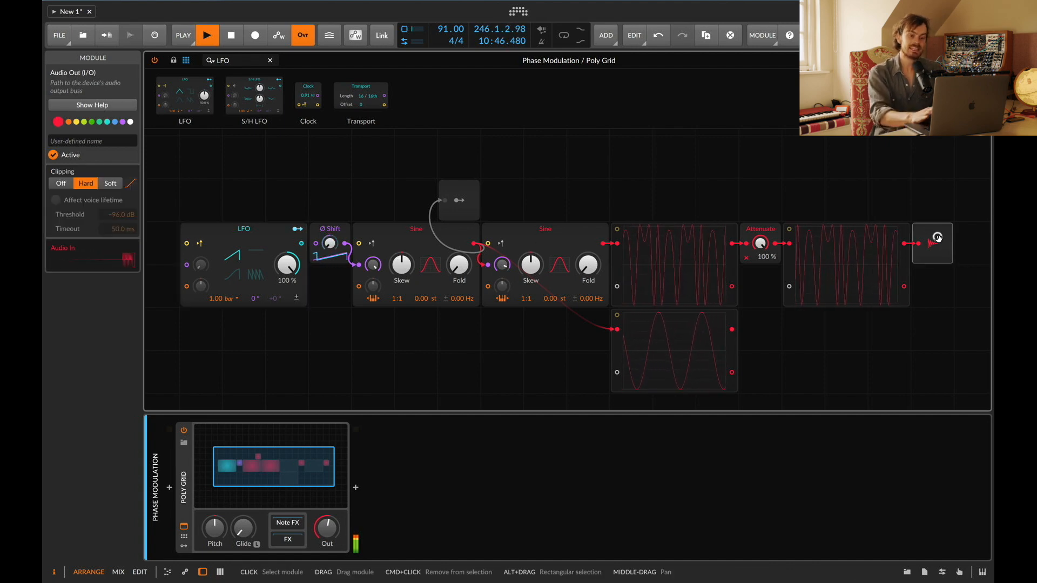
key("0")
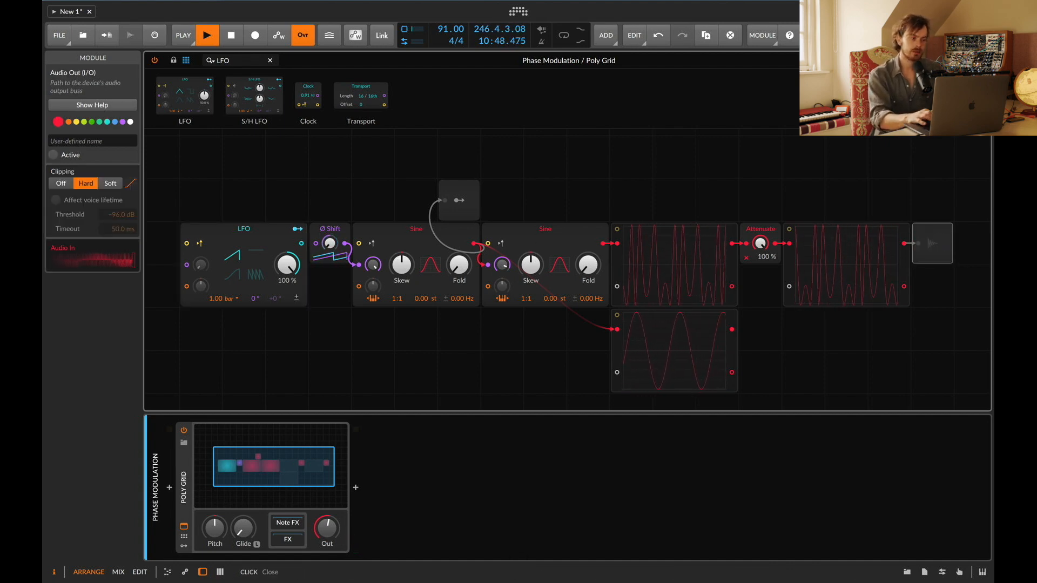
left_click(981, 60)
Step: Open the Poly Grid on the Amplitude Modulation track and activate its Audio Out module
left_click(170, 218)
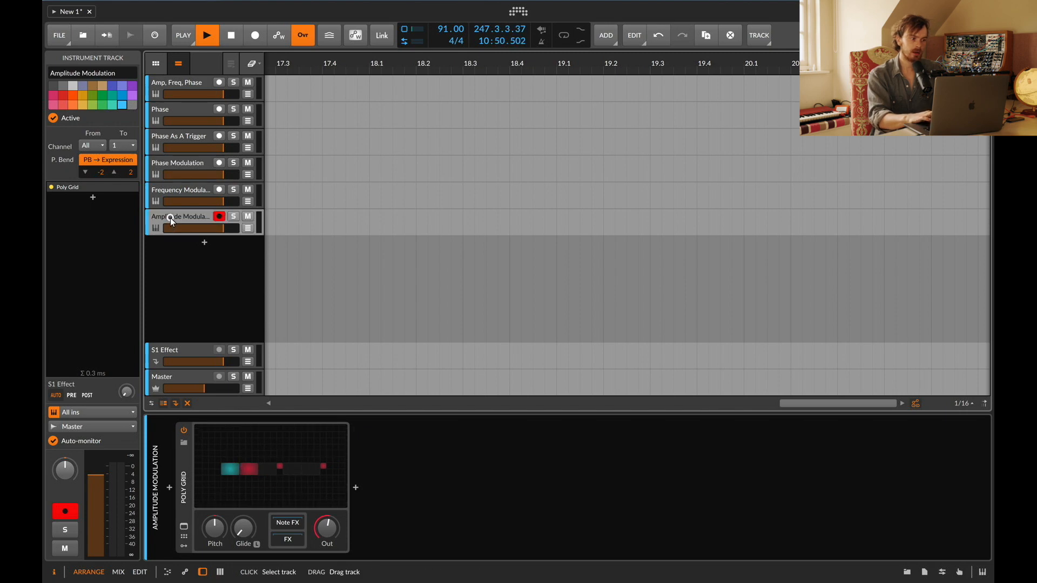
double_click(267, 433)
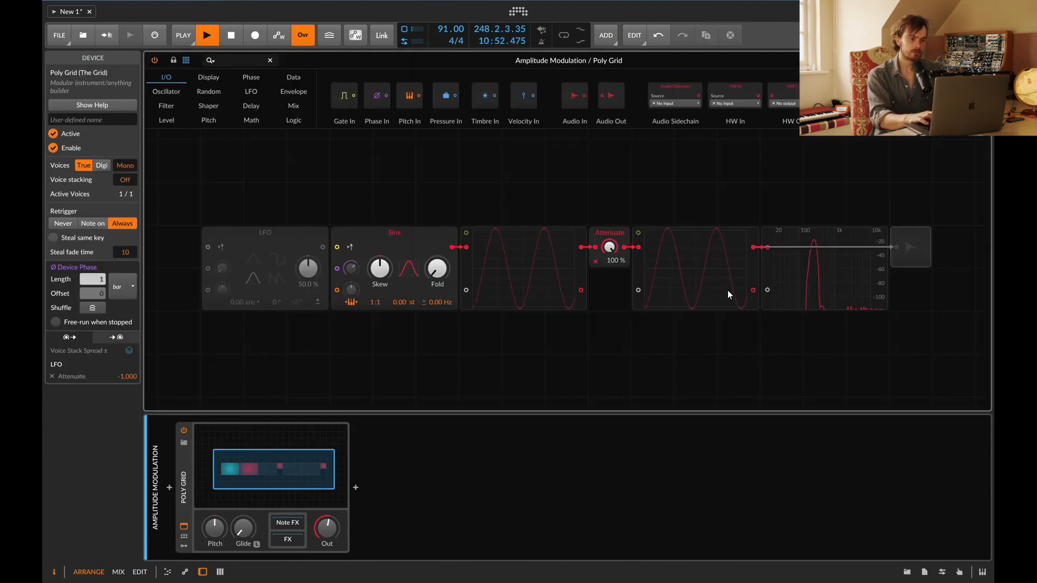
left_click(919, 257)
key("alt+a")
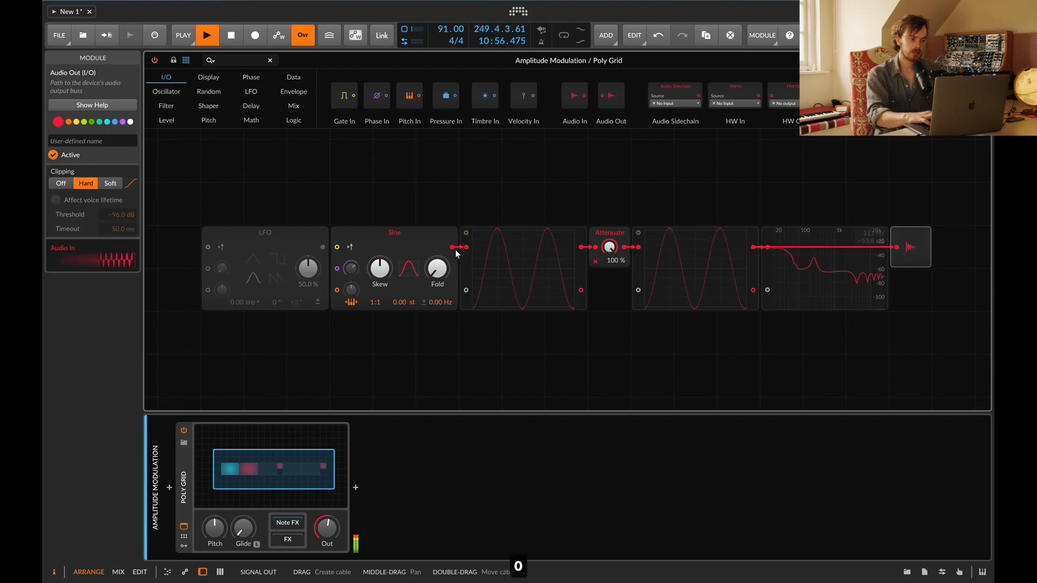
Step: Play several notes on the computer keyboard to audition the amplitude modulation patch
key("x")
key("a")
key("x")
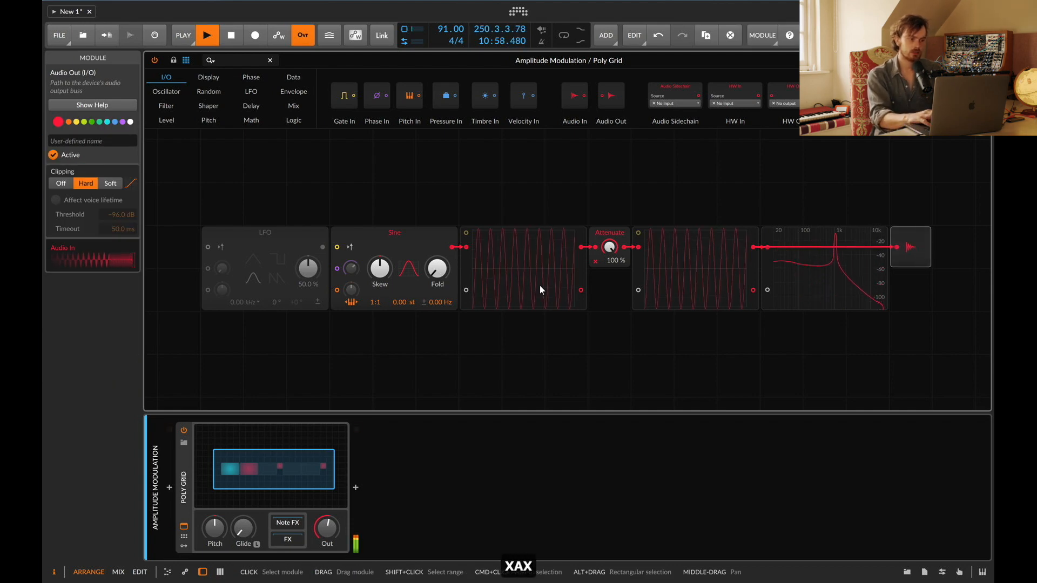
key("z")
key("a")
key("z")
key("a")
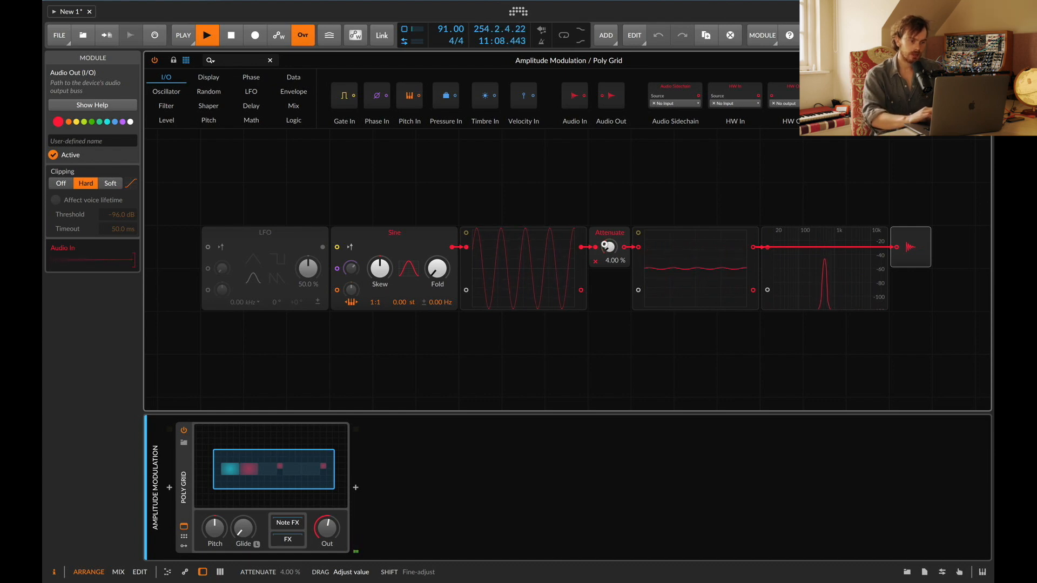
Step: Sweep the Attenuate amount down to 0% and back up to 100%
left_click_drag(608, 247, 608, 287)
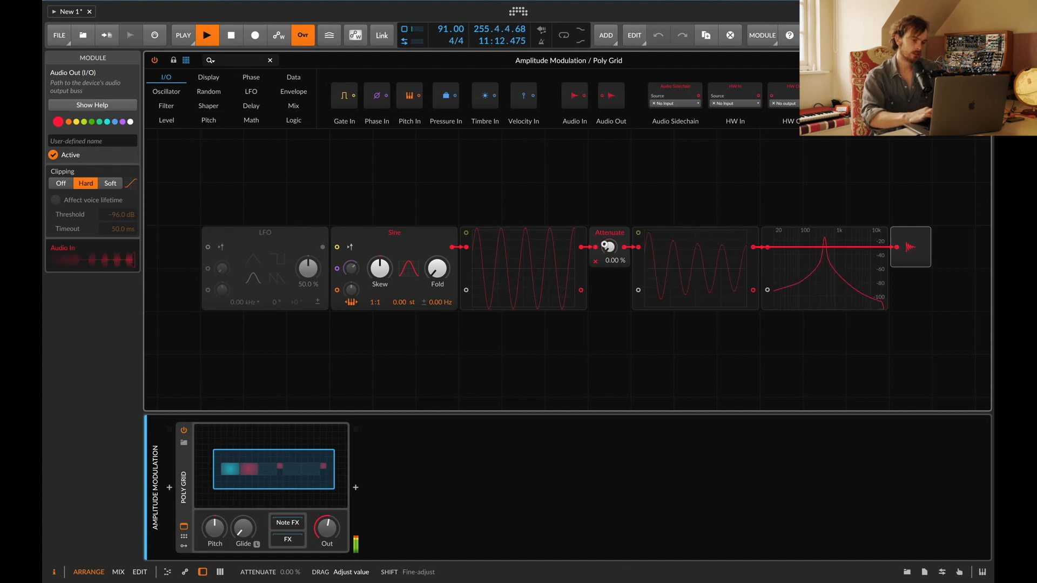
left_click_drag(608, 247, 608, 232)
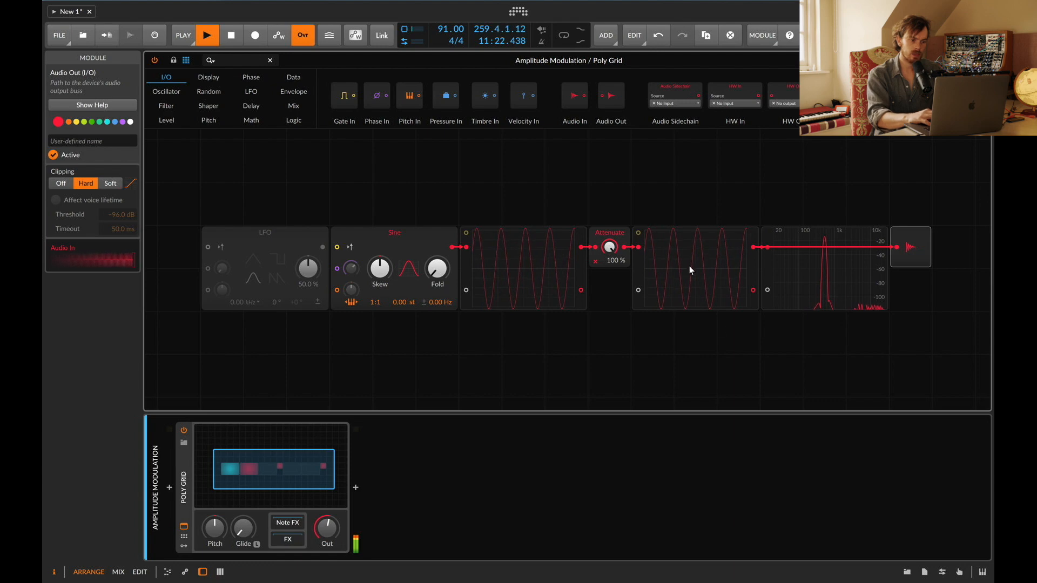
left_click(695, 249)
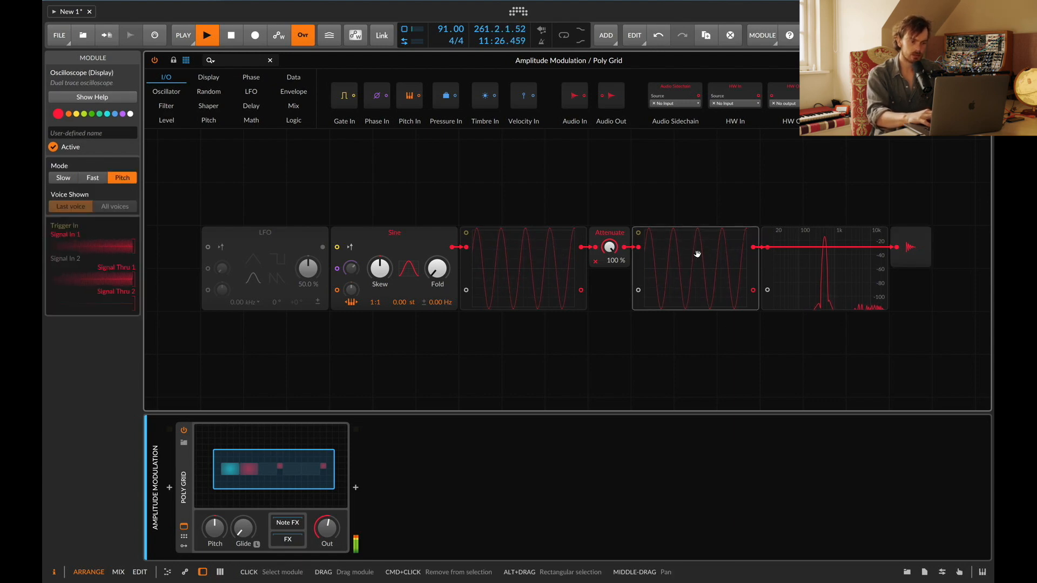
Step: Activate the LFO feeding the Attenuate module and switch its rate unit to hertz
left_click(295, 232)
key("0")
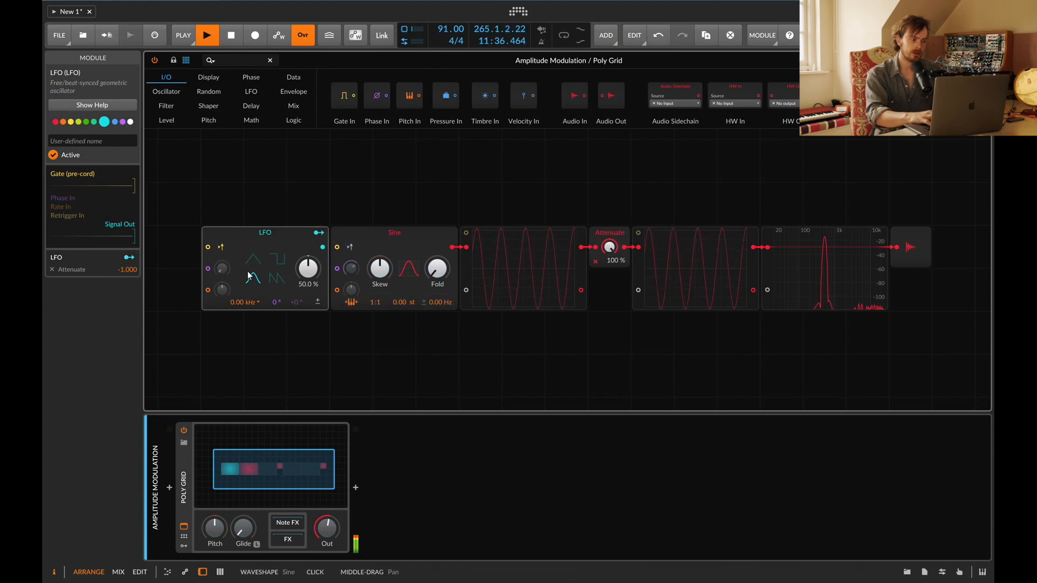
left_click_drag(239, 302, 239, 303)
left_click(254, 302)
left_click(259, 317)
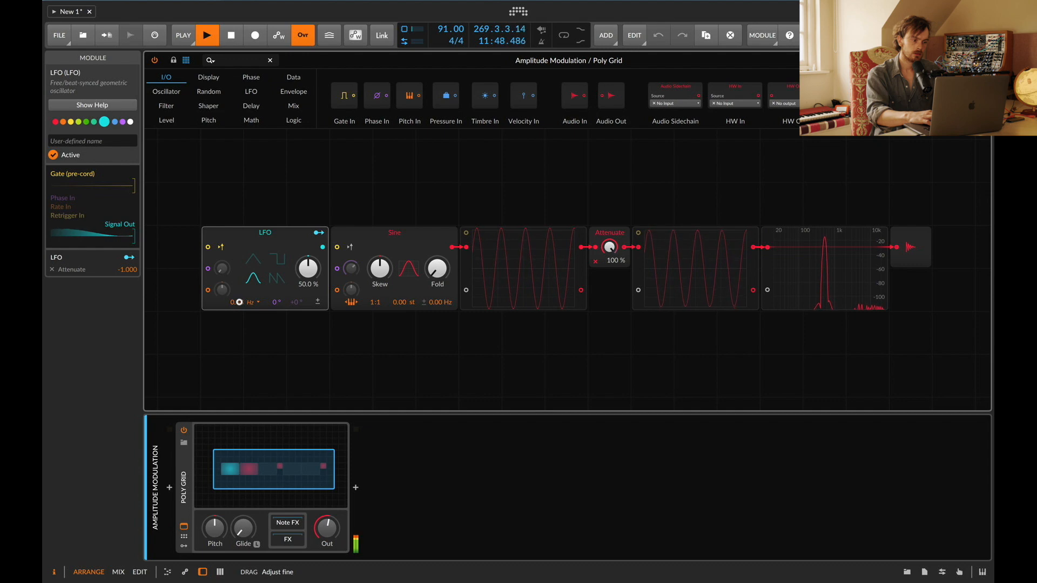
Step: Sweep the LFO rate in hertz, then switch the rate unit to kilohertz
left_click_drag(239, 302, 239, 302)
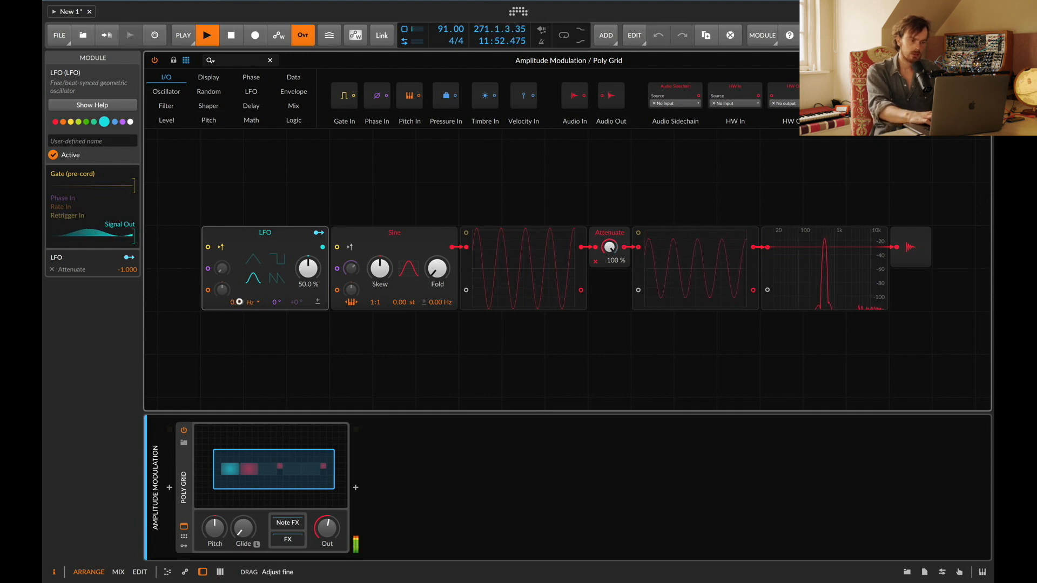
left_click_drag(239, 302, 234, 303)
left_click(252, 303)
left_click(256, 318)
double_click(235, 303)
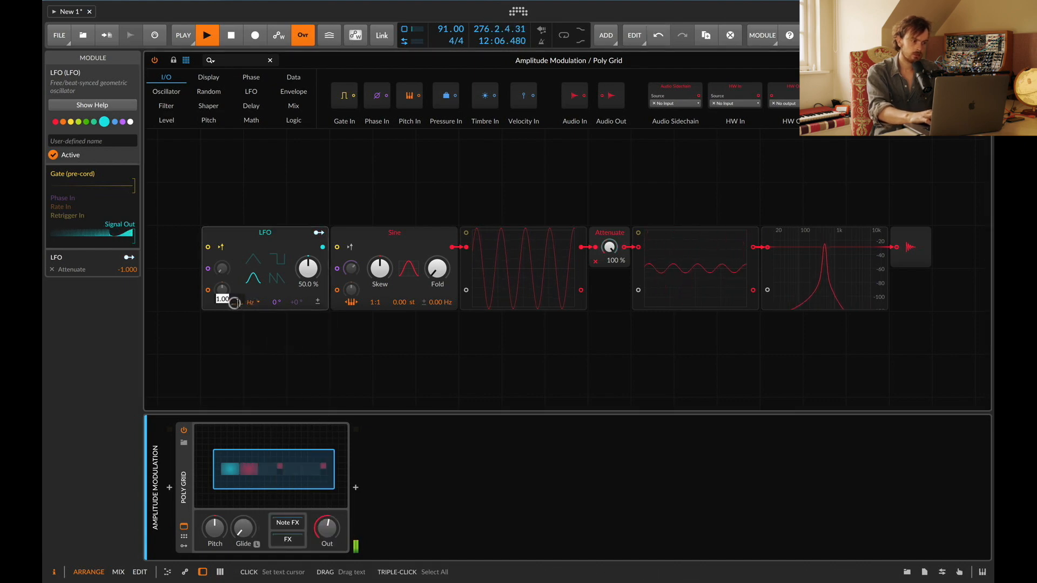
left_click(254, 302)
left_click(267, 331)
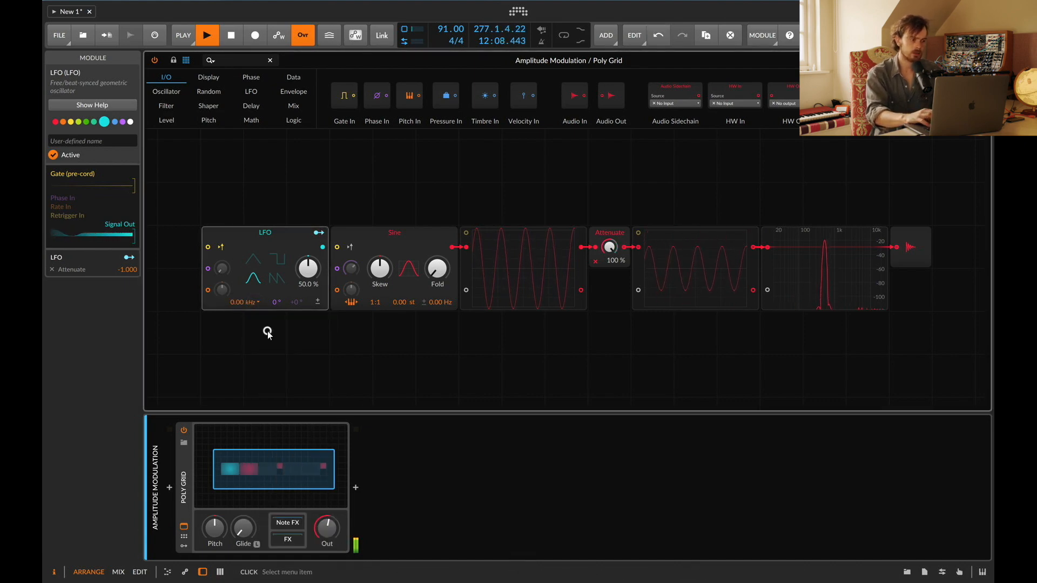
Step: Set the LFO rate to 0.8 kHz, then sweep it back down to 0.00 kHz
left_click_drag(240, 303, 240, 303)
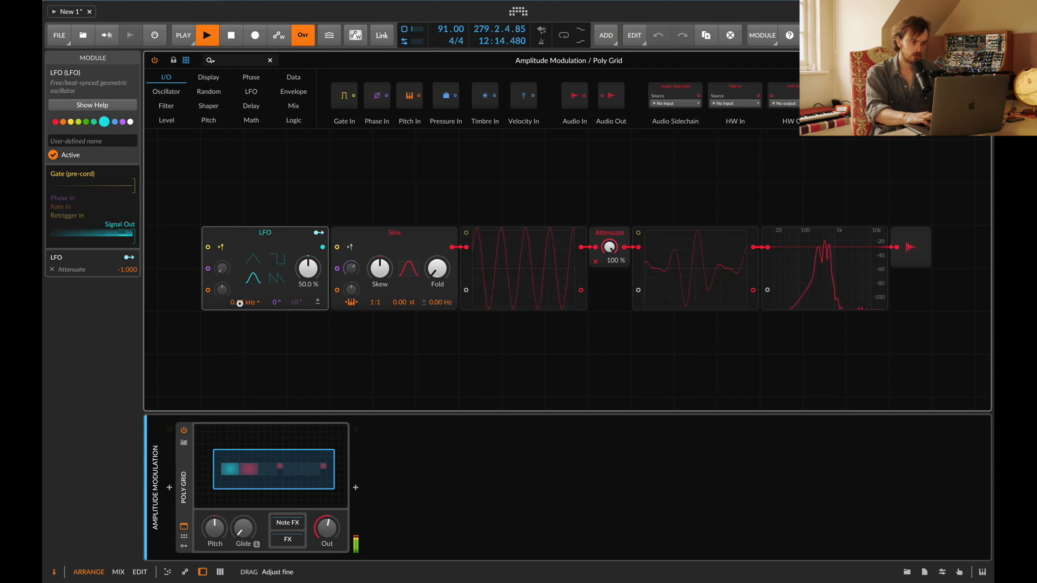
left_click_drag(240, 303, 240, 303)
type(".8")
key("Return")
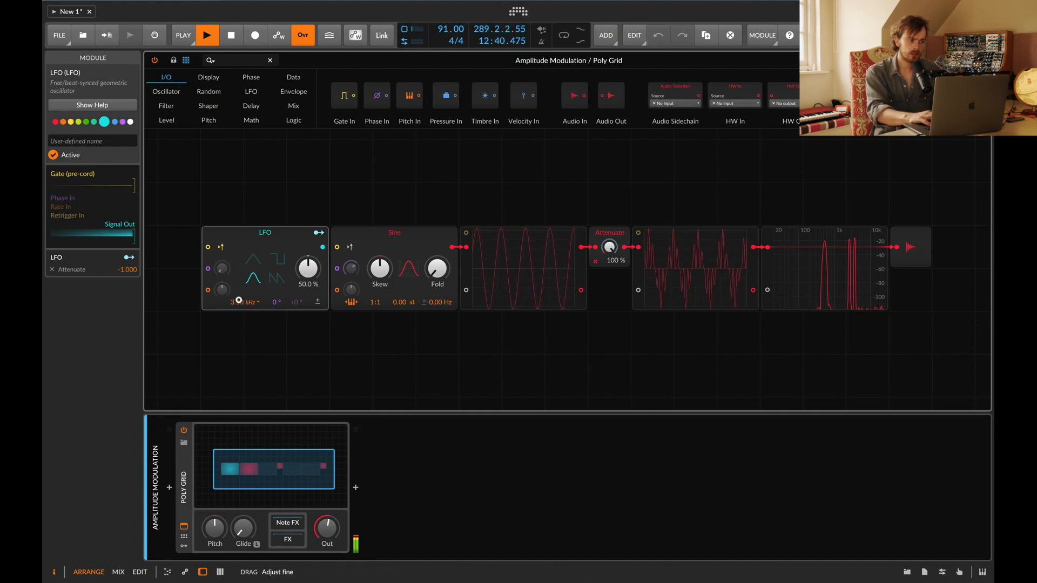
left_click_drag(238, 300, 234, 306)
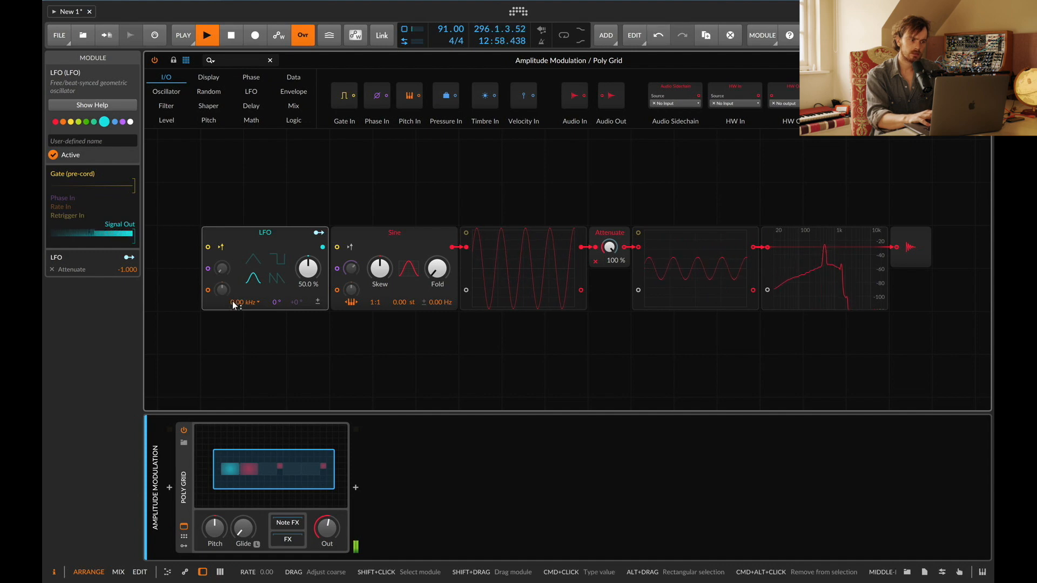
Step: Deactivate the Audio Out module in the Amplitude Modulation grid and close the grid window
left_click(913, 240)
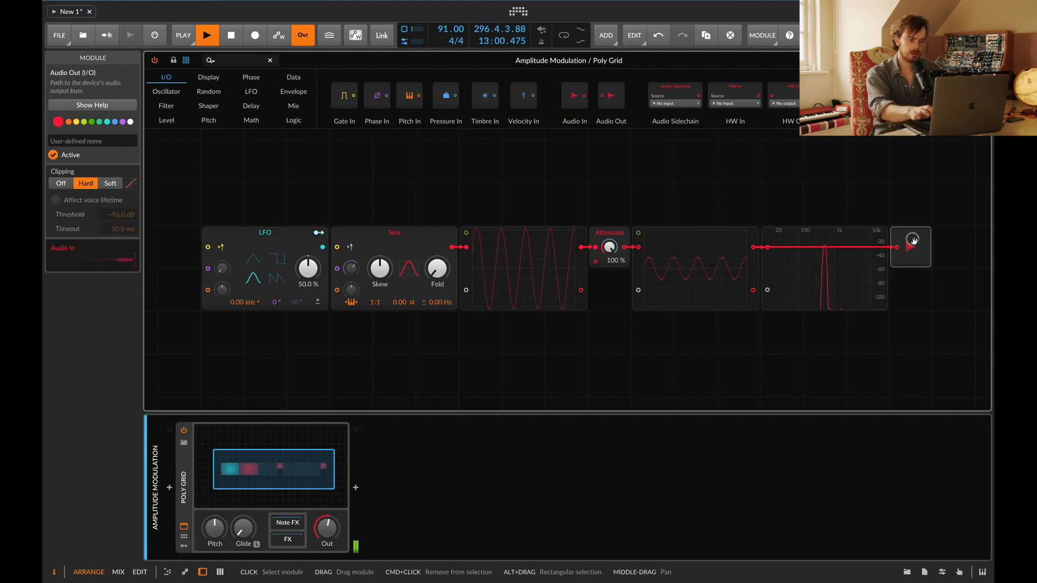
key("0")
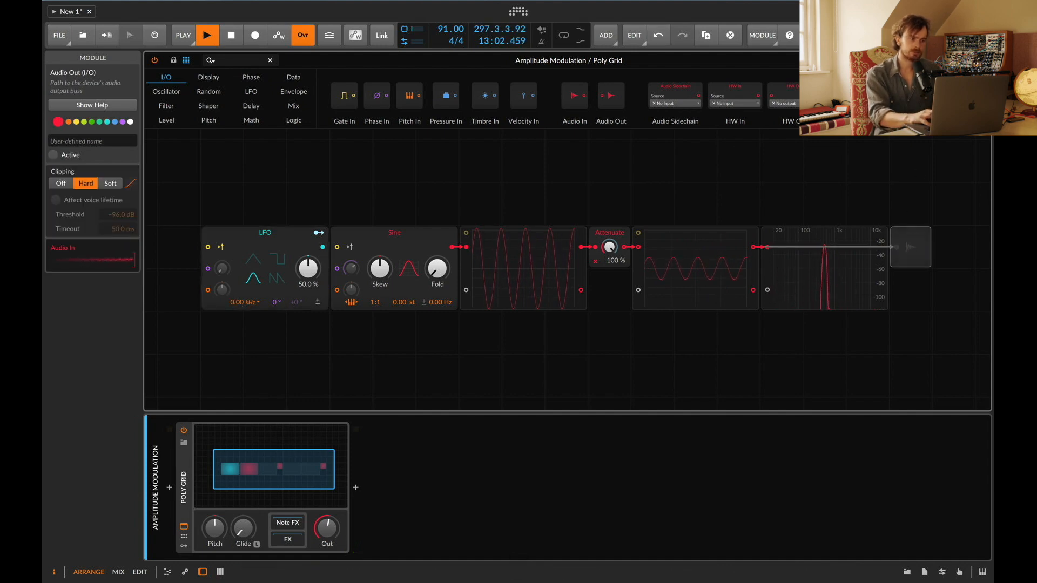
left_click(978, 60)
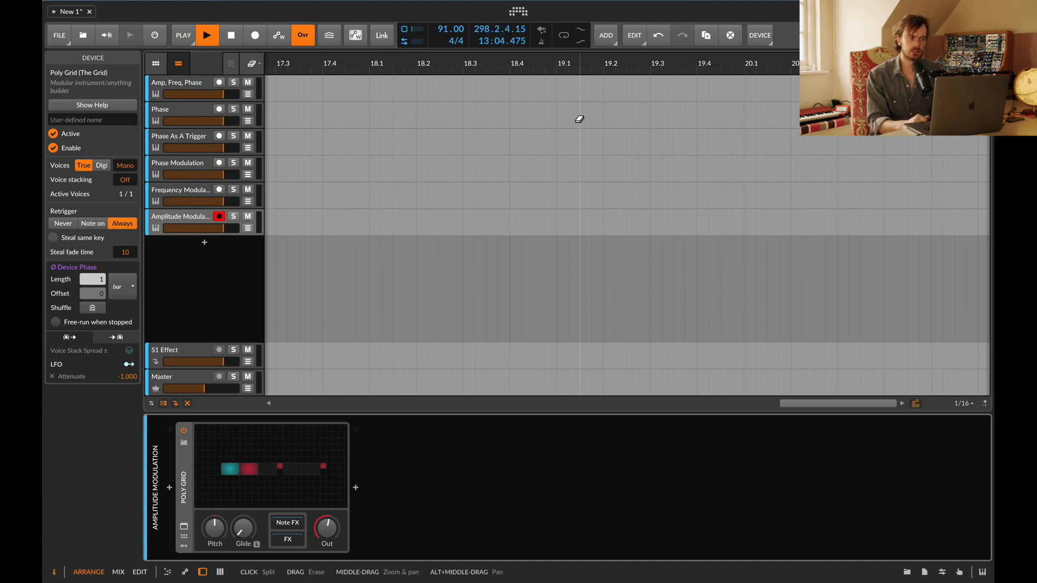